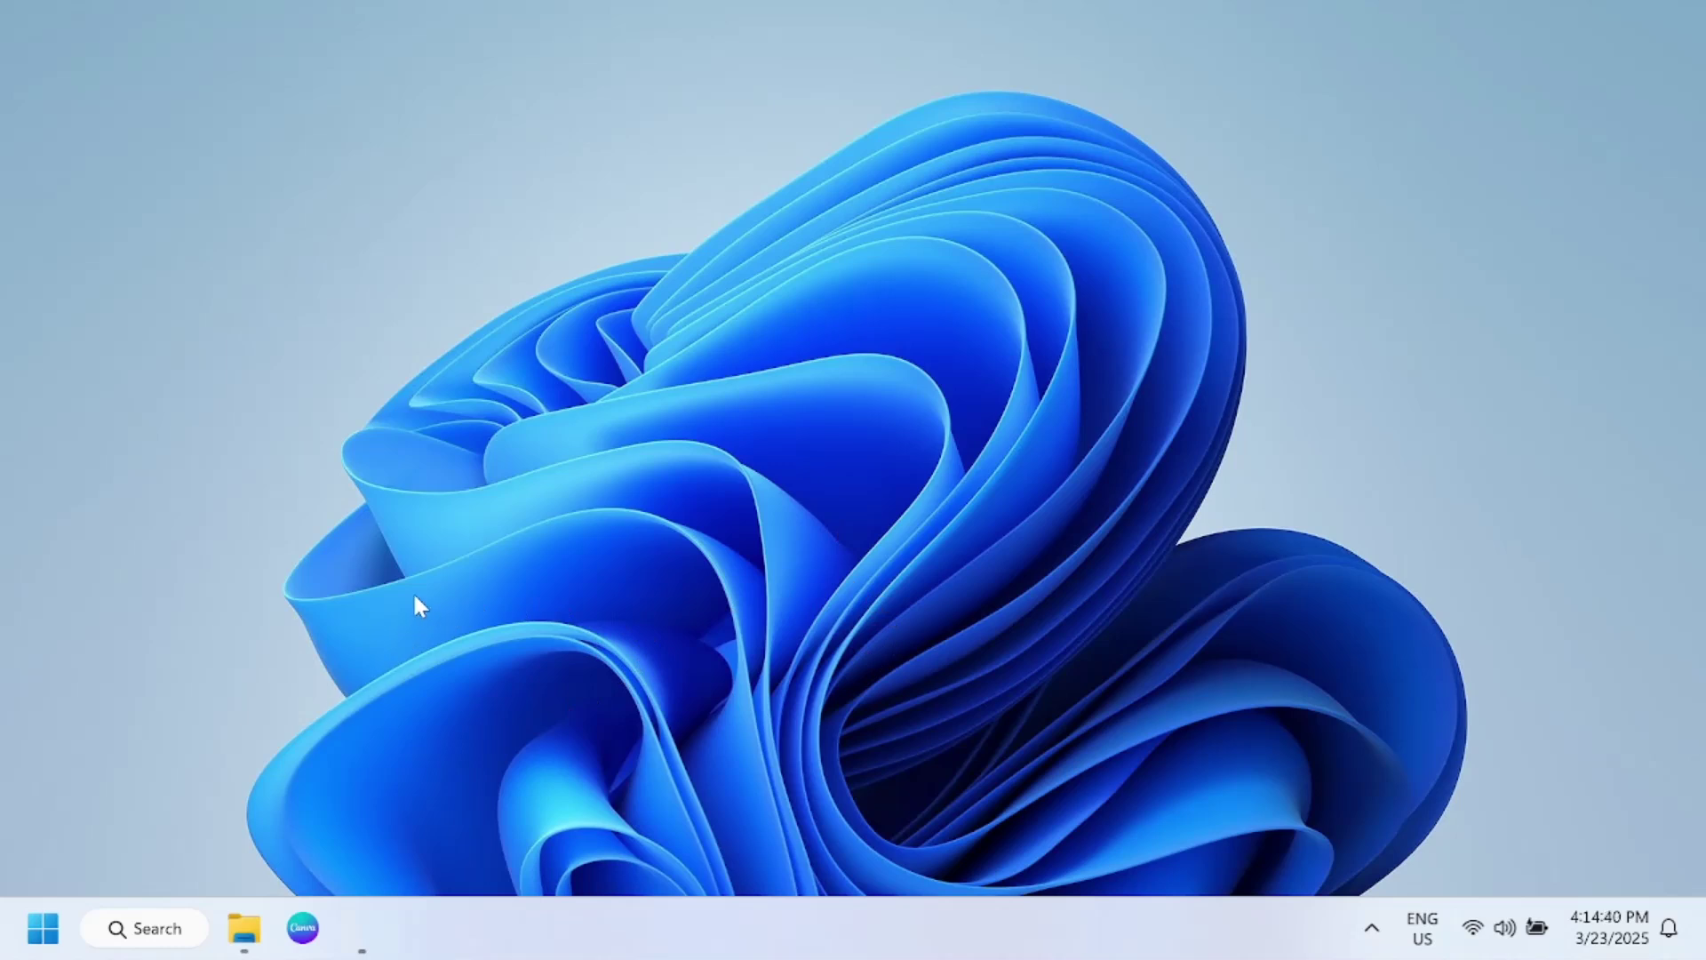
- Search Windows for 'google' and launch Google Chrome from the results
click(152, 934)
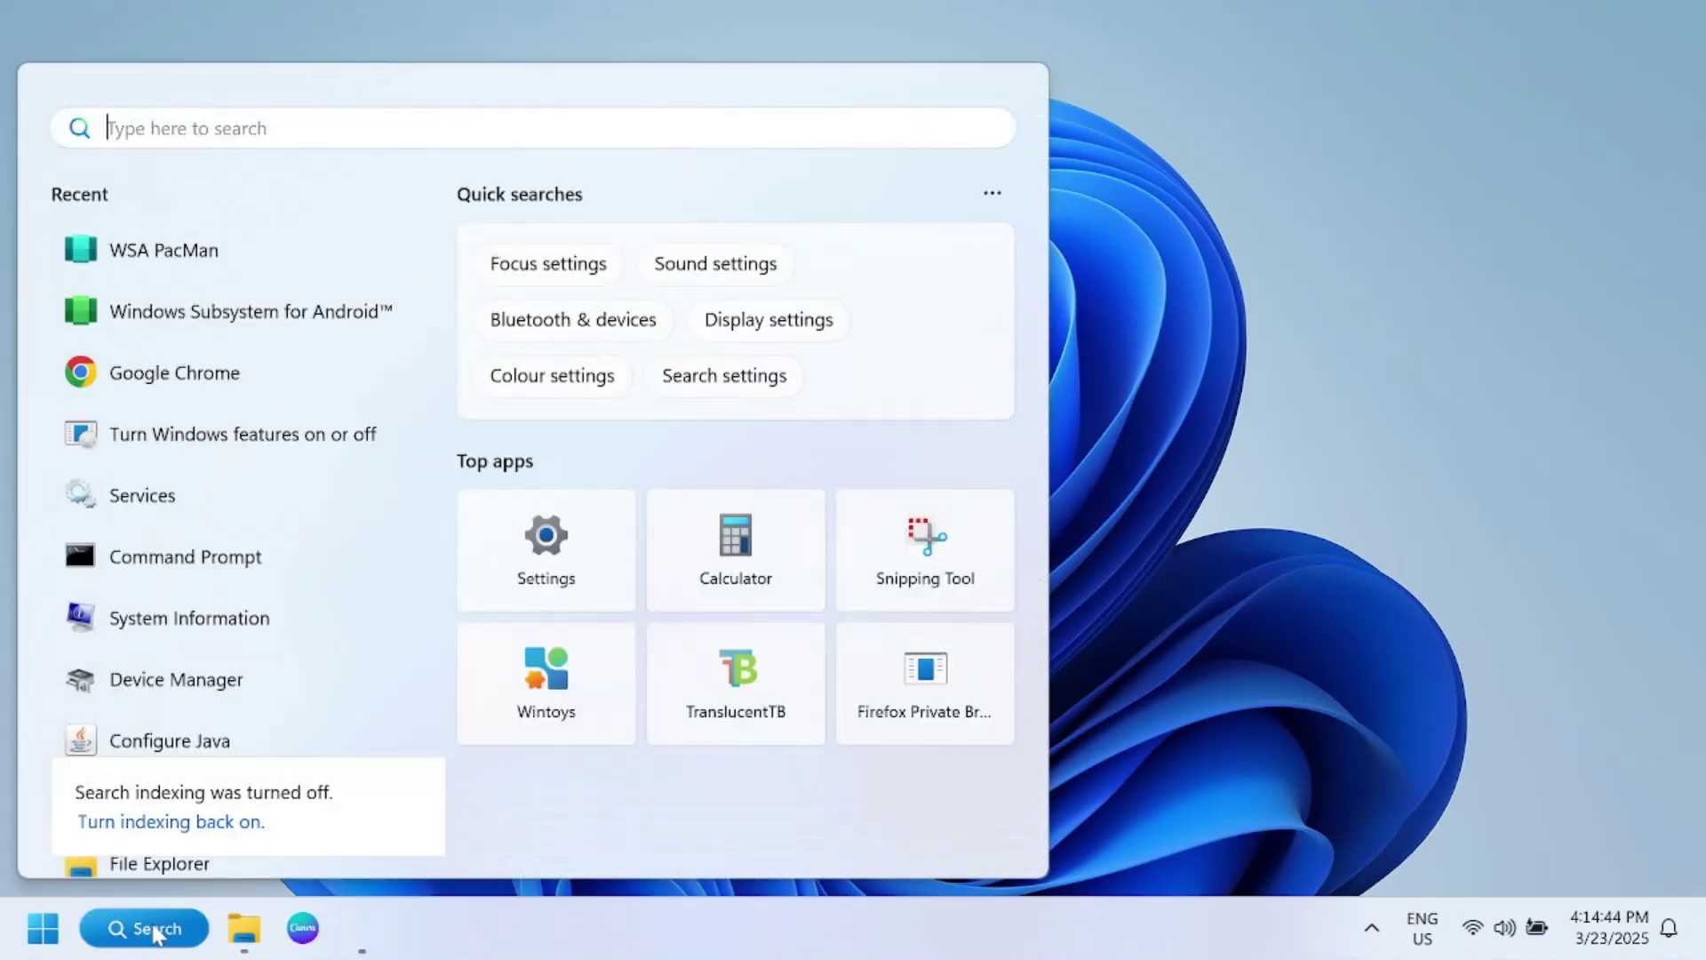
text(goog)
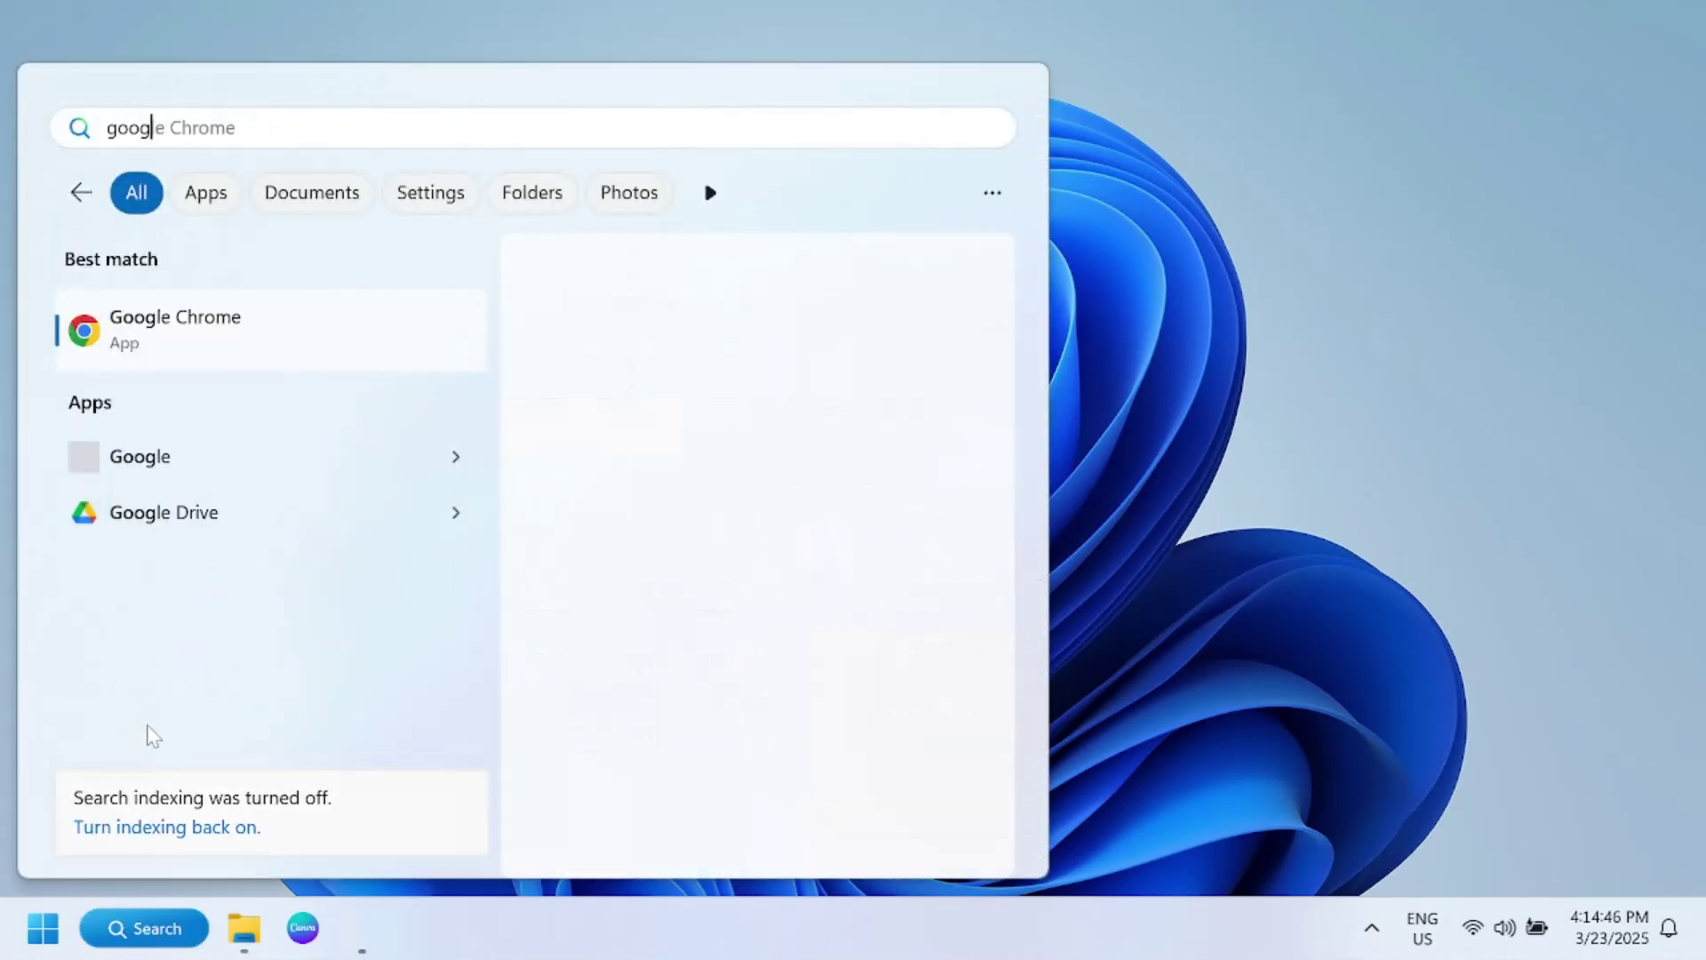
text(le)
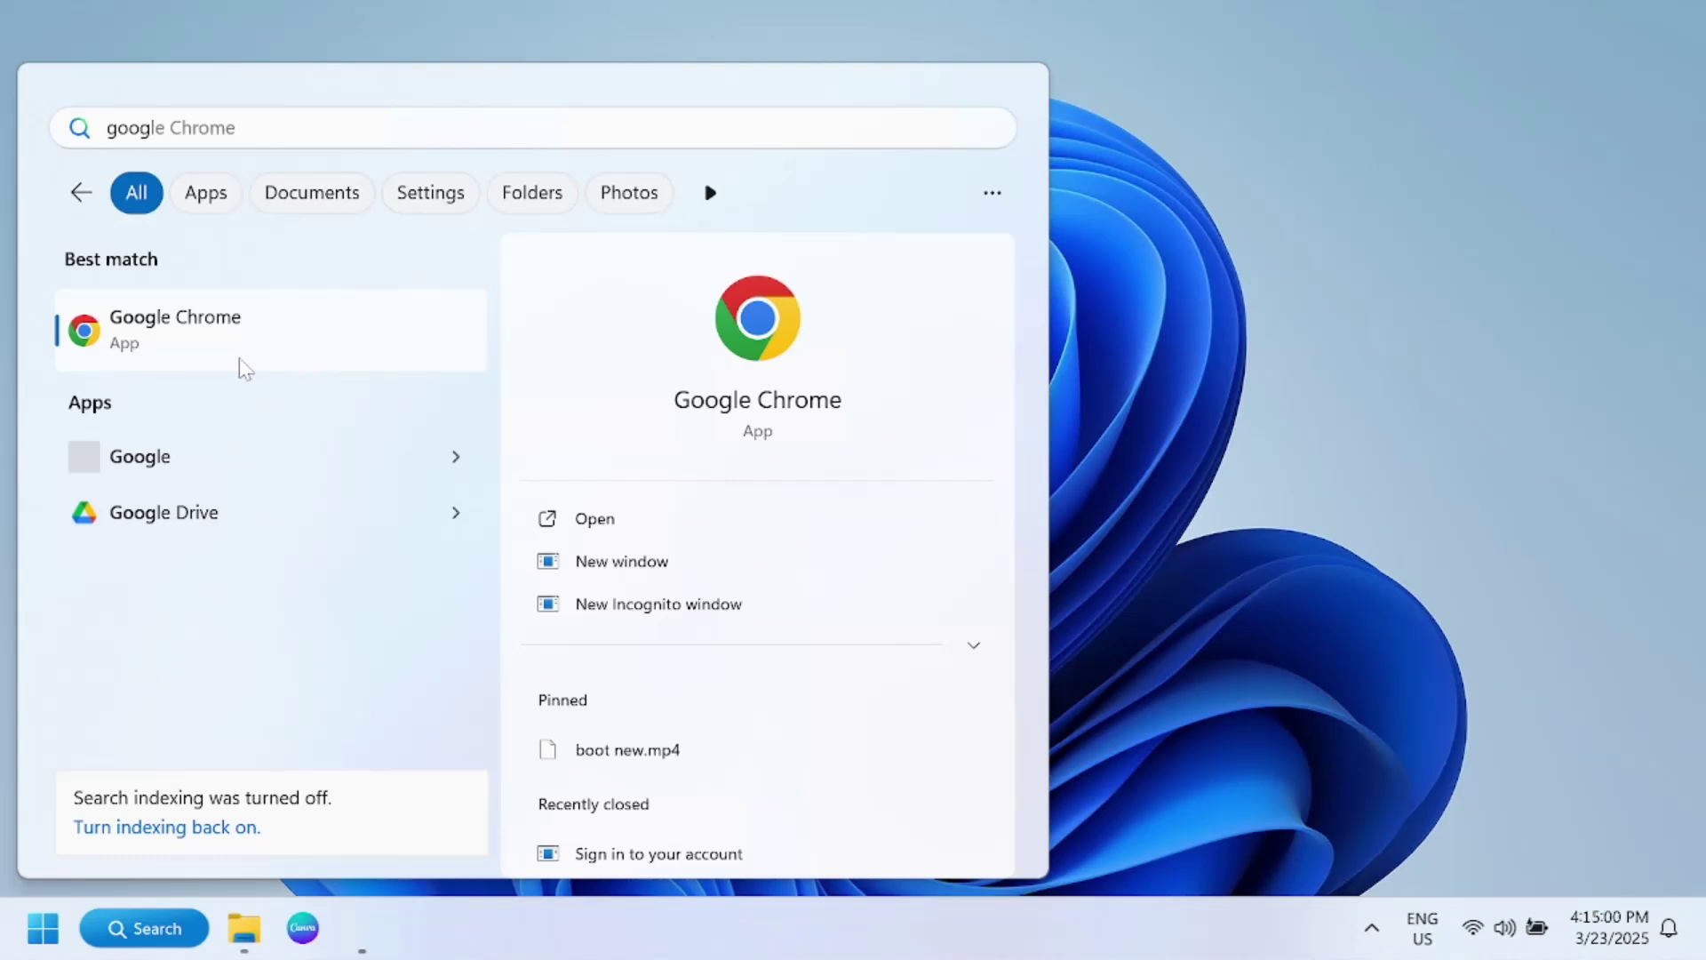
click(594, 519)
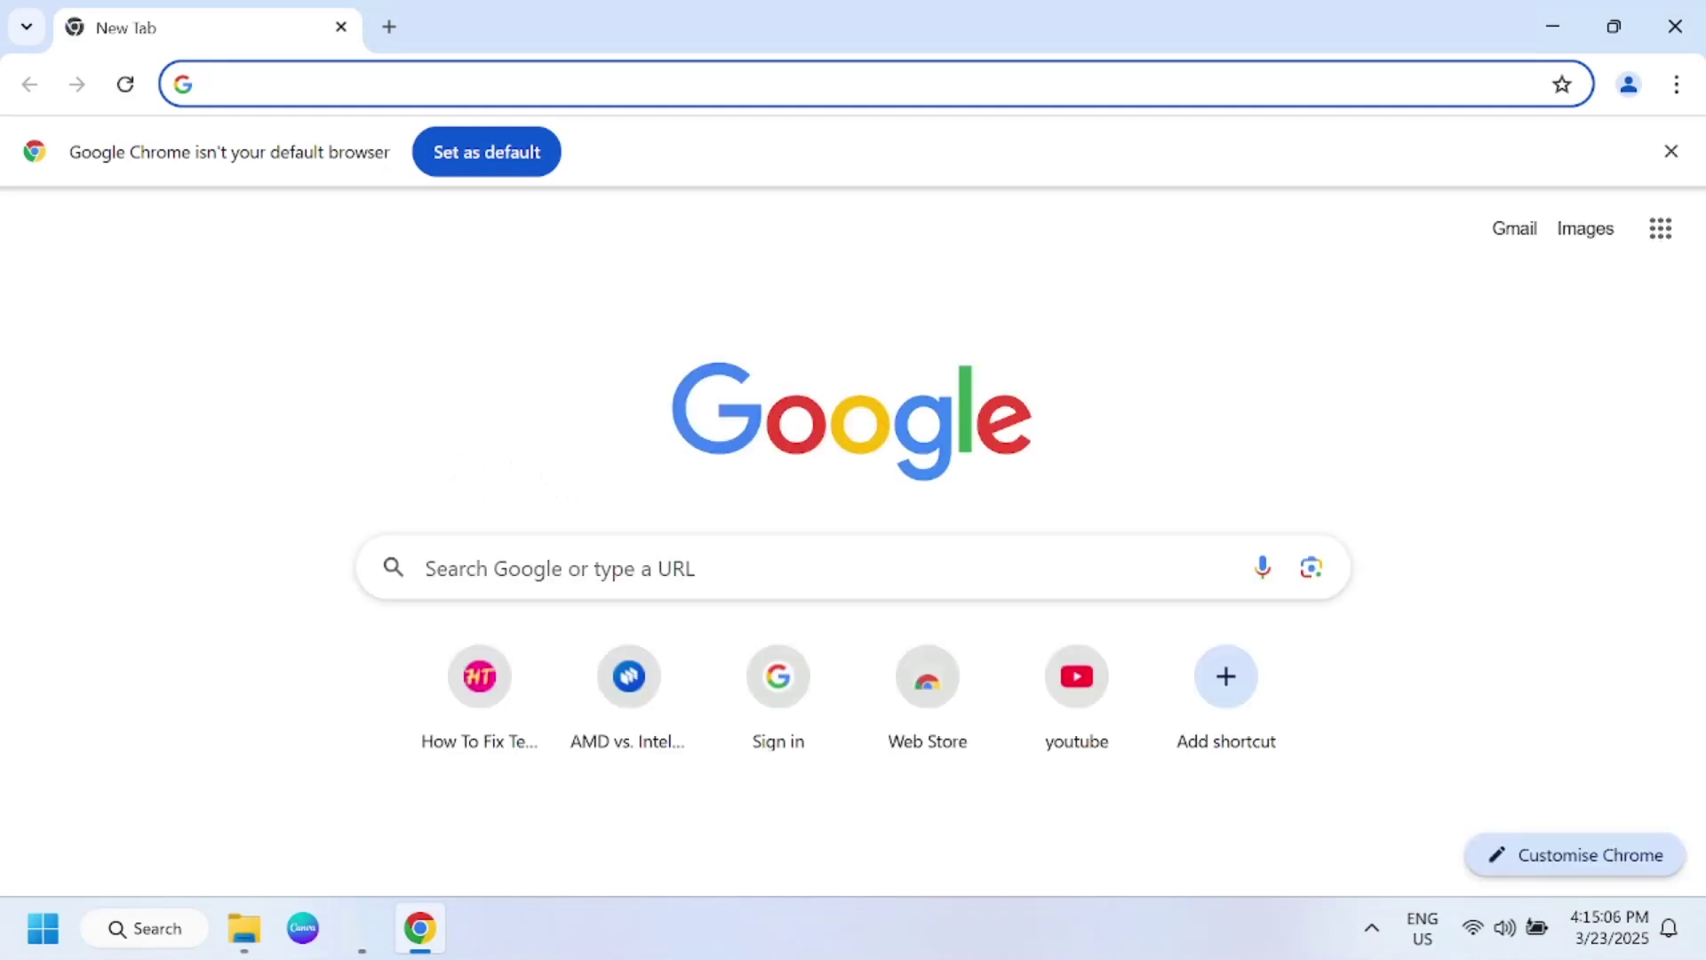
- Search the web for 'wsa github' from Chrome's address bar
key(Down)
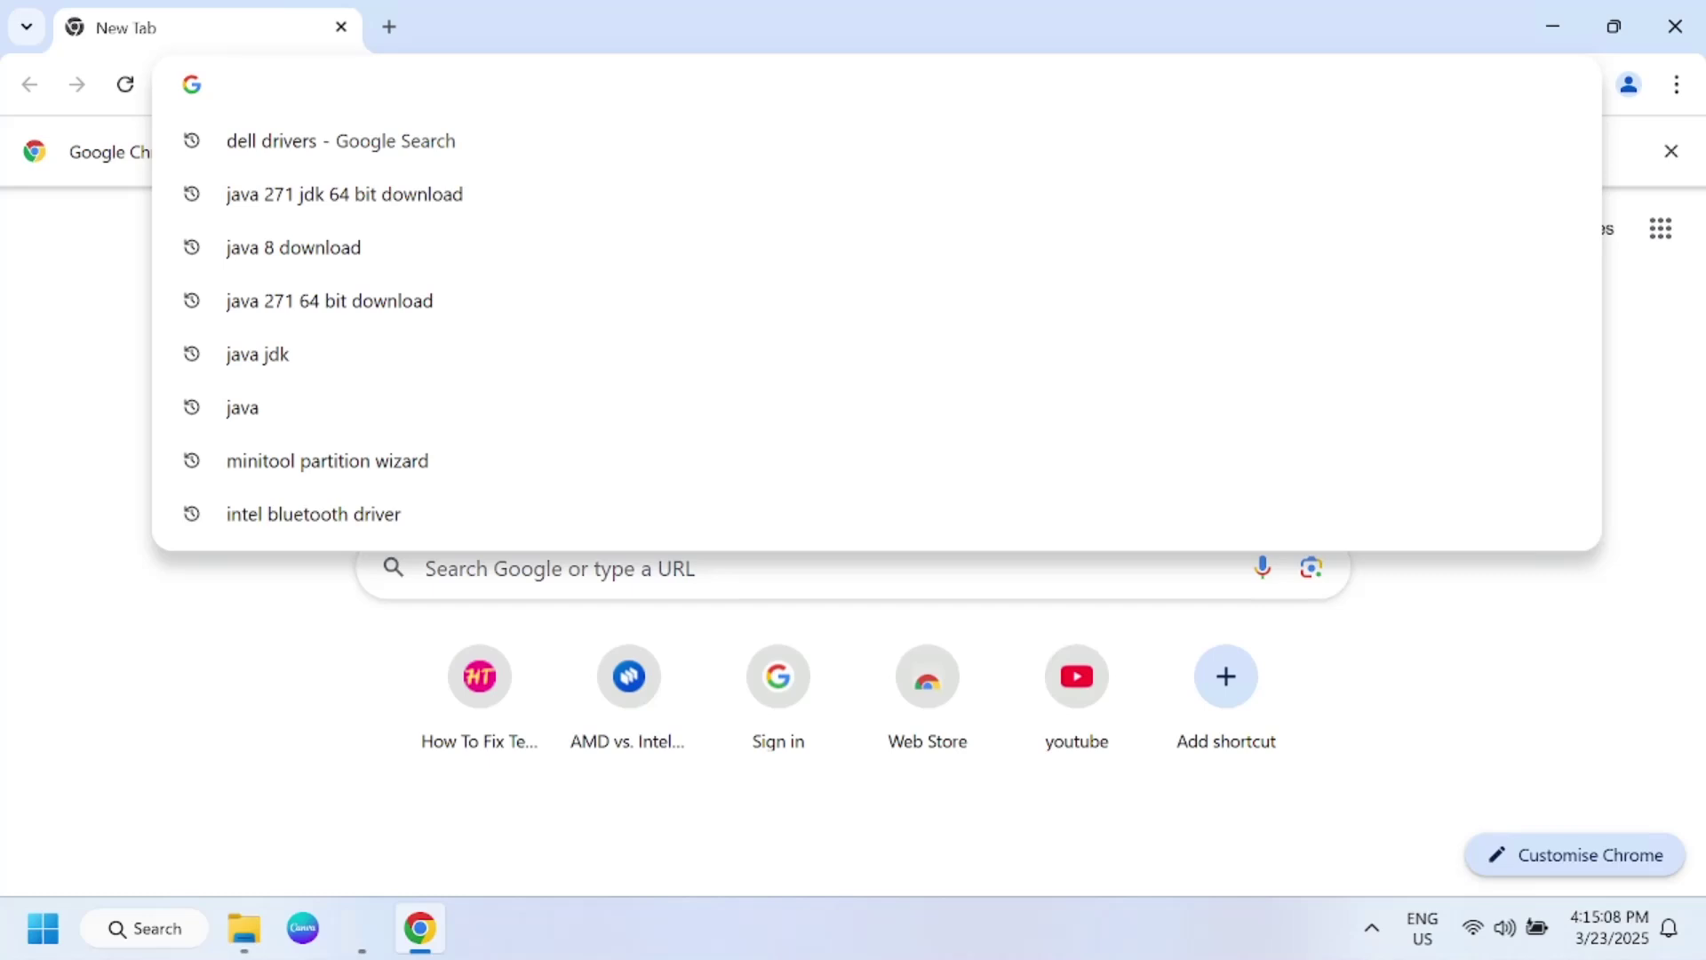
text(wsa)
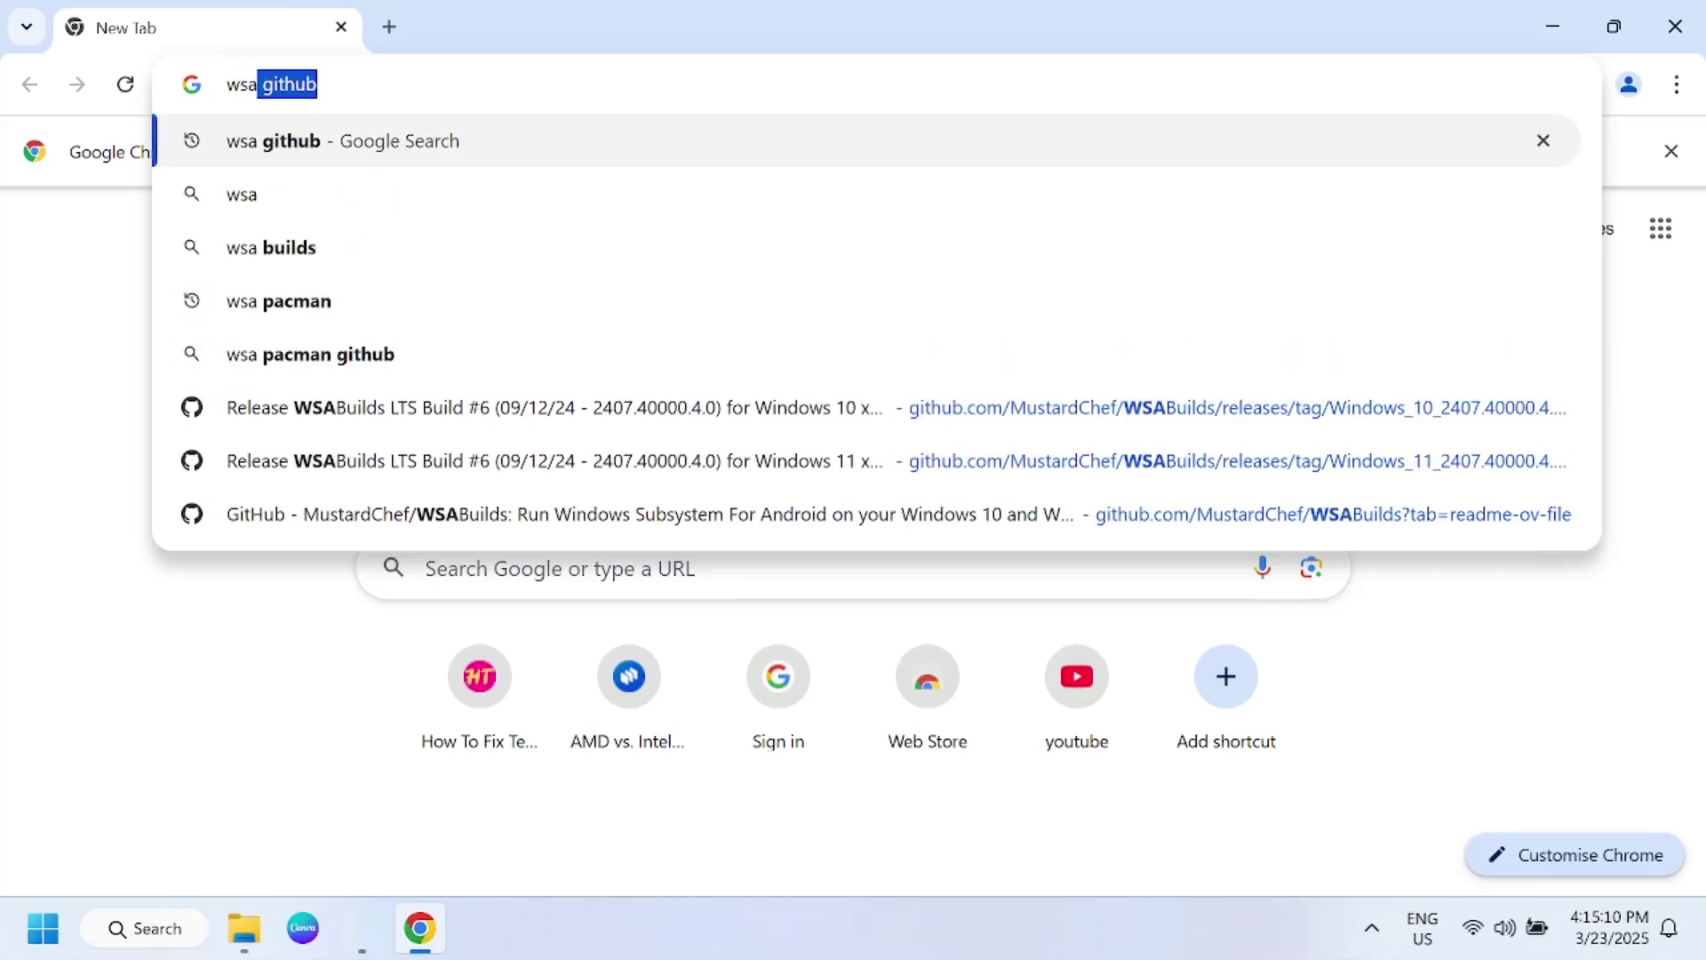
text( github)
key(Return)
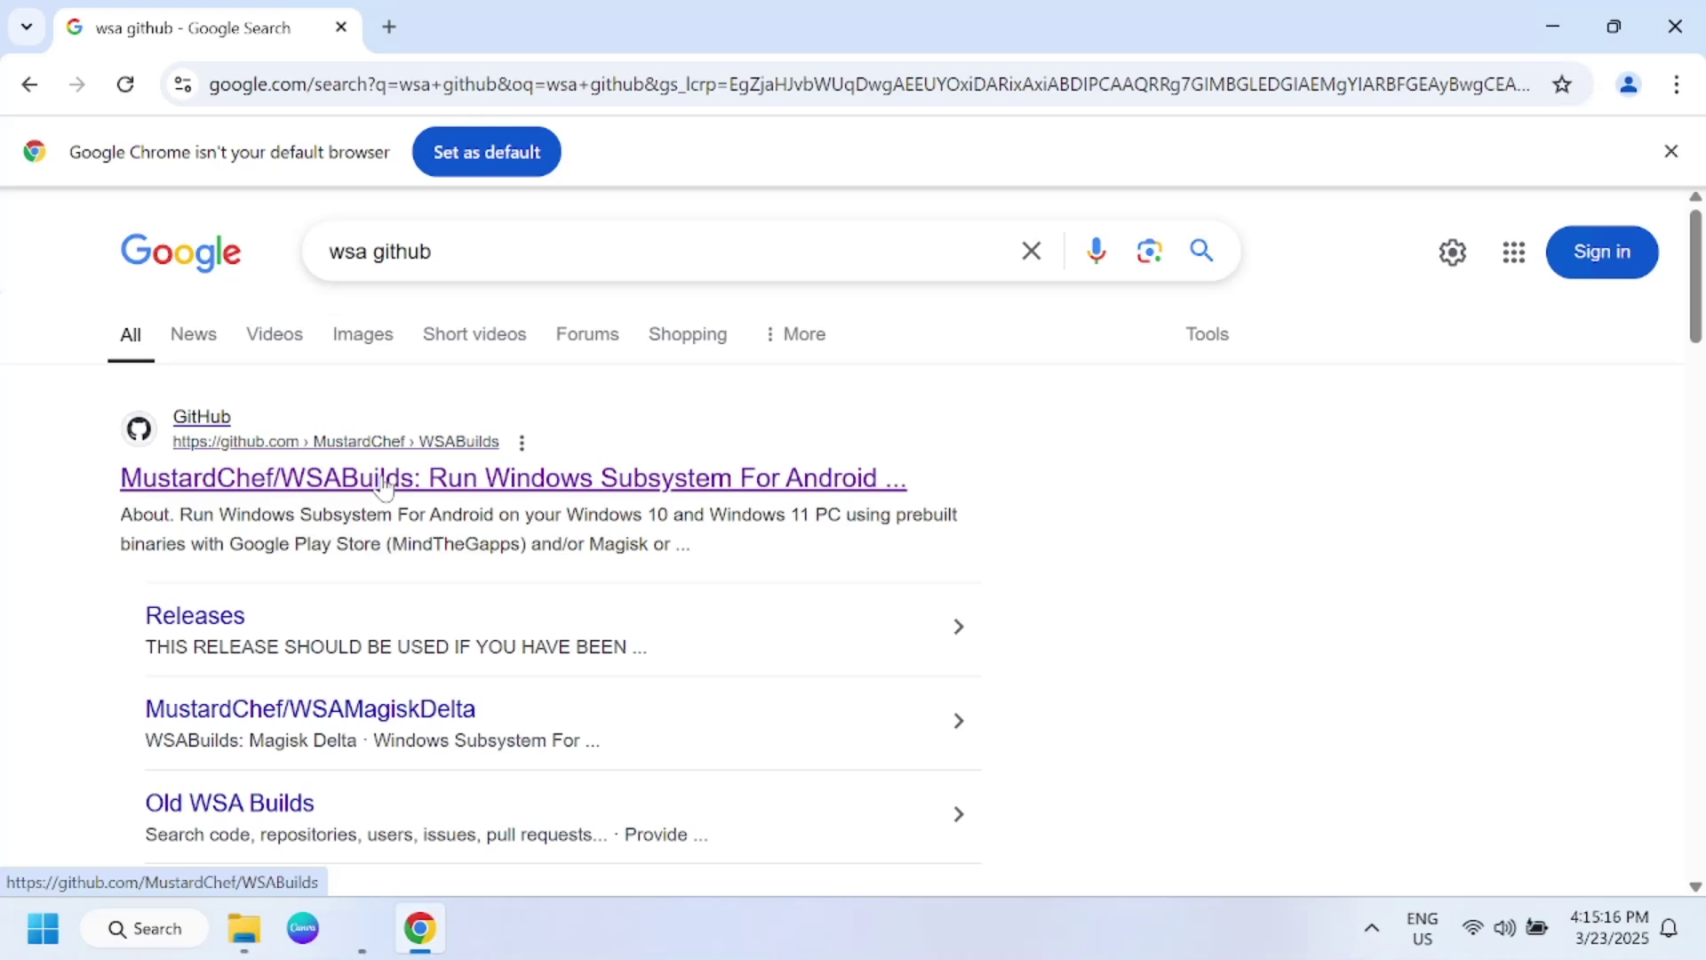
- Open the MustardChef/WSABuilds repository and scroll to its Download Page table
click(382, 480)
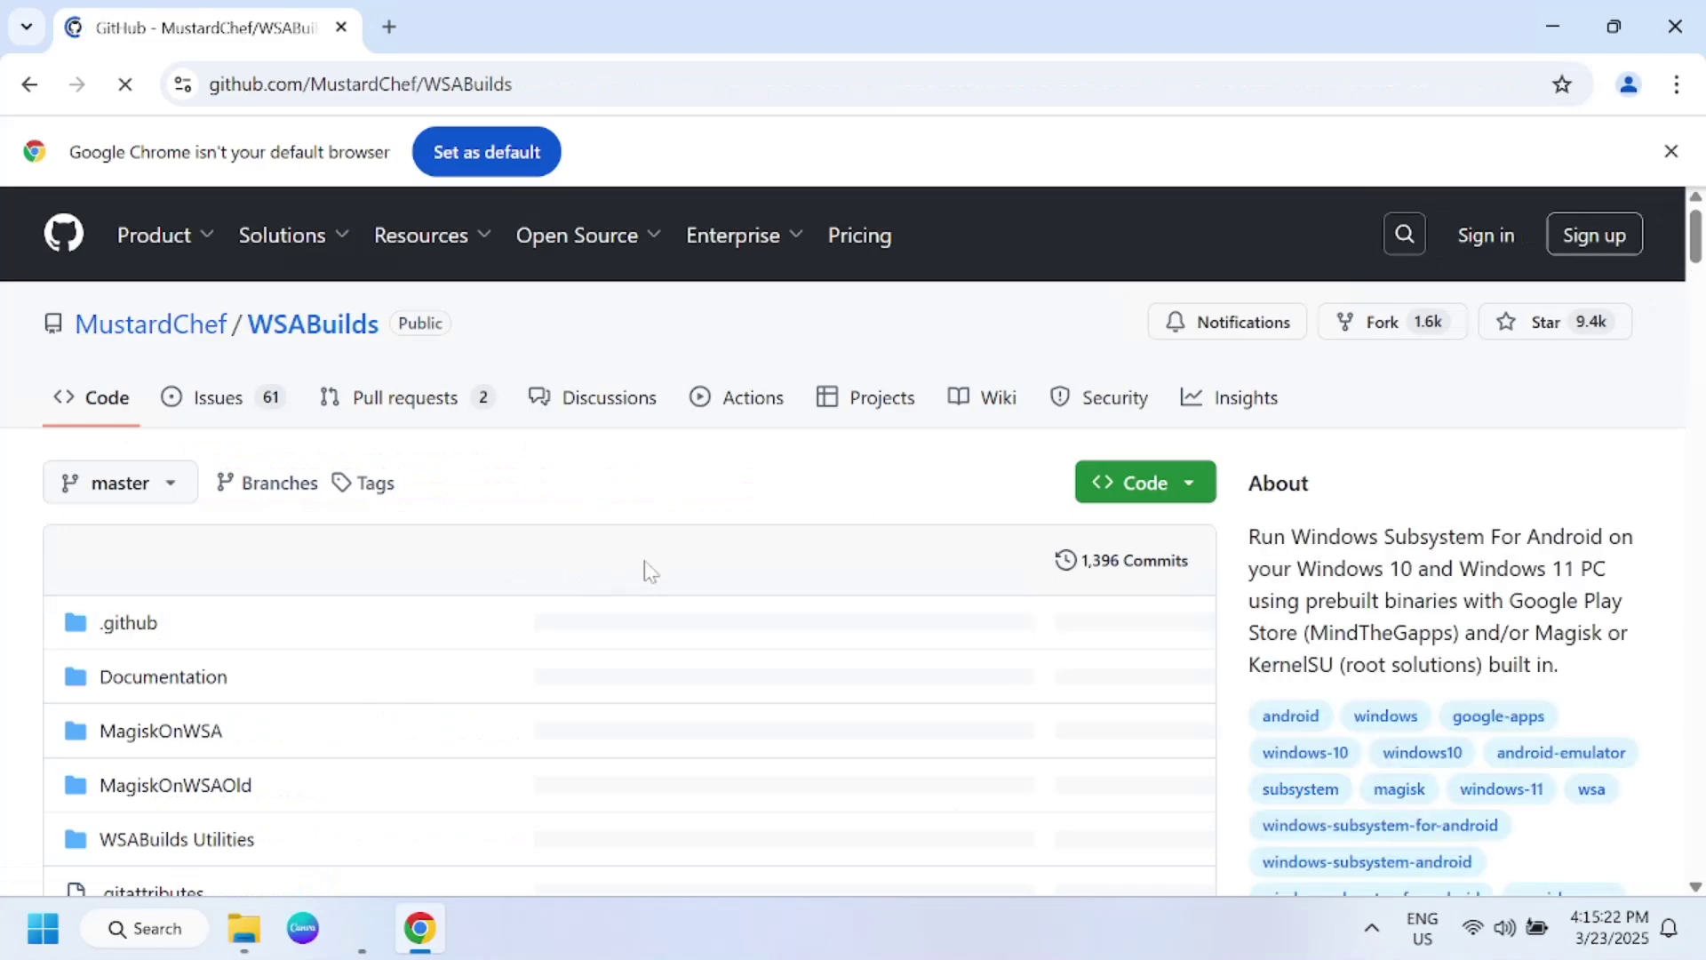
scroll(646, 573, down, 20)
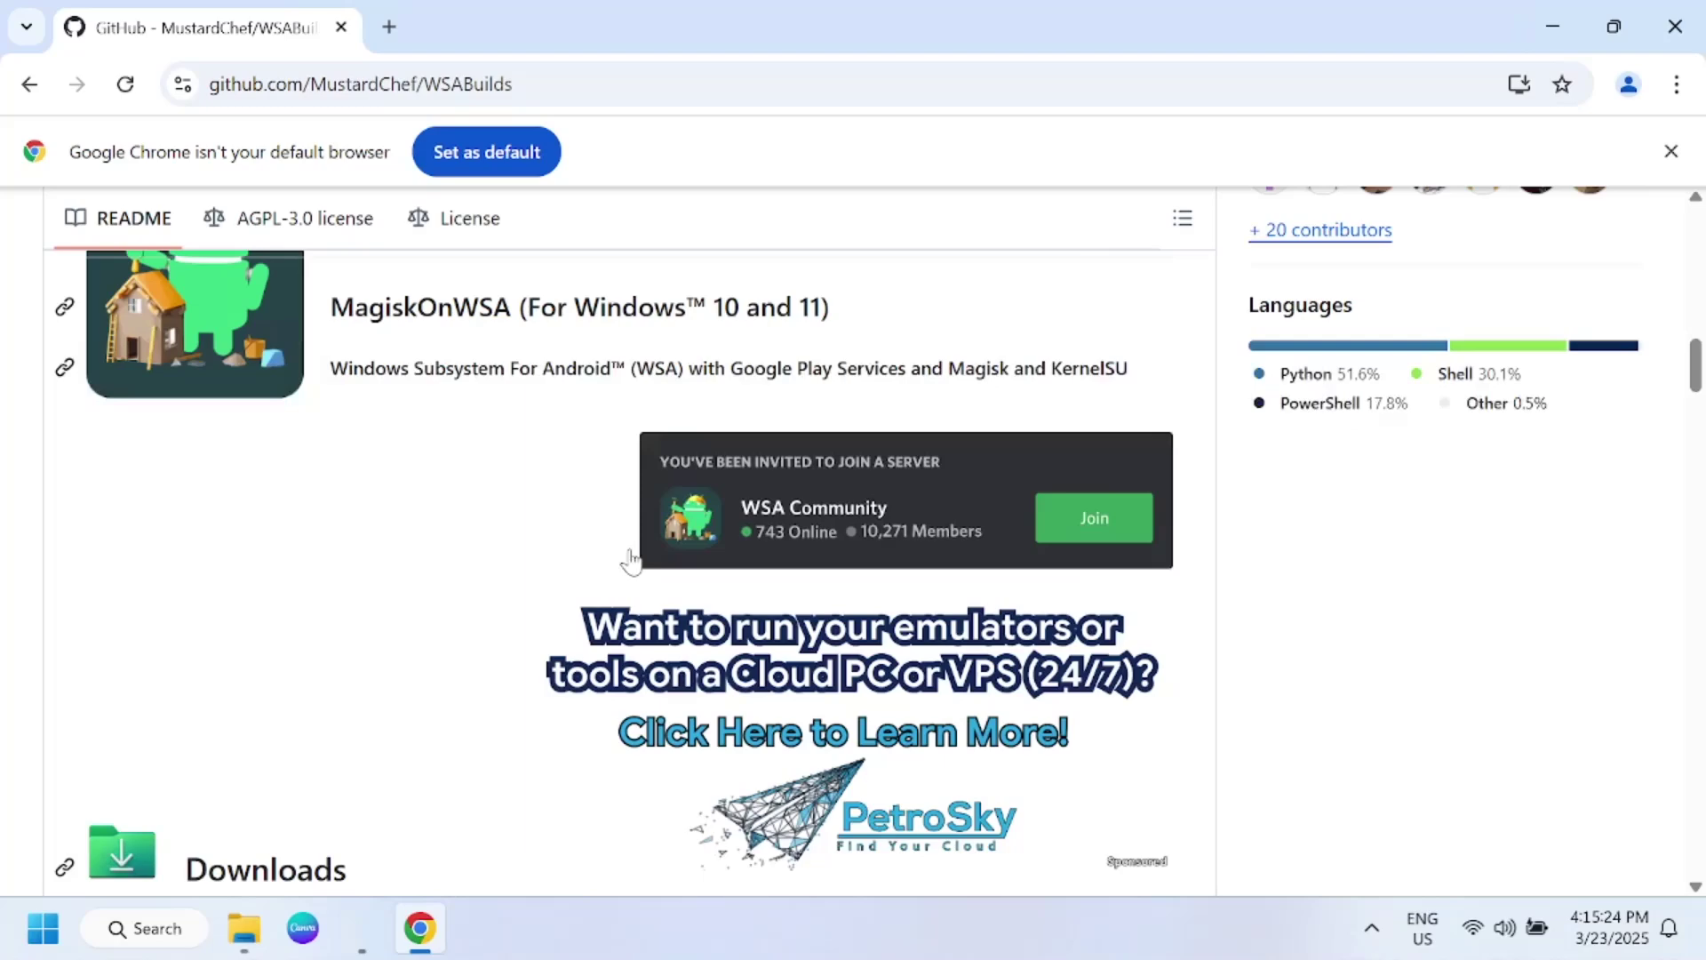
scroll(629, 560, down, 8)
scroll(629, 560, up, 2)
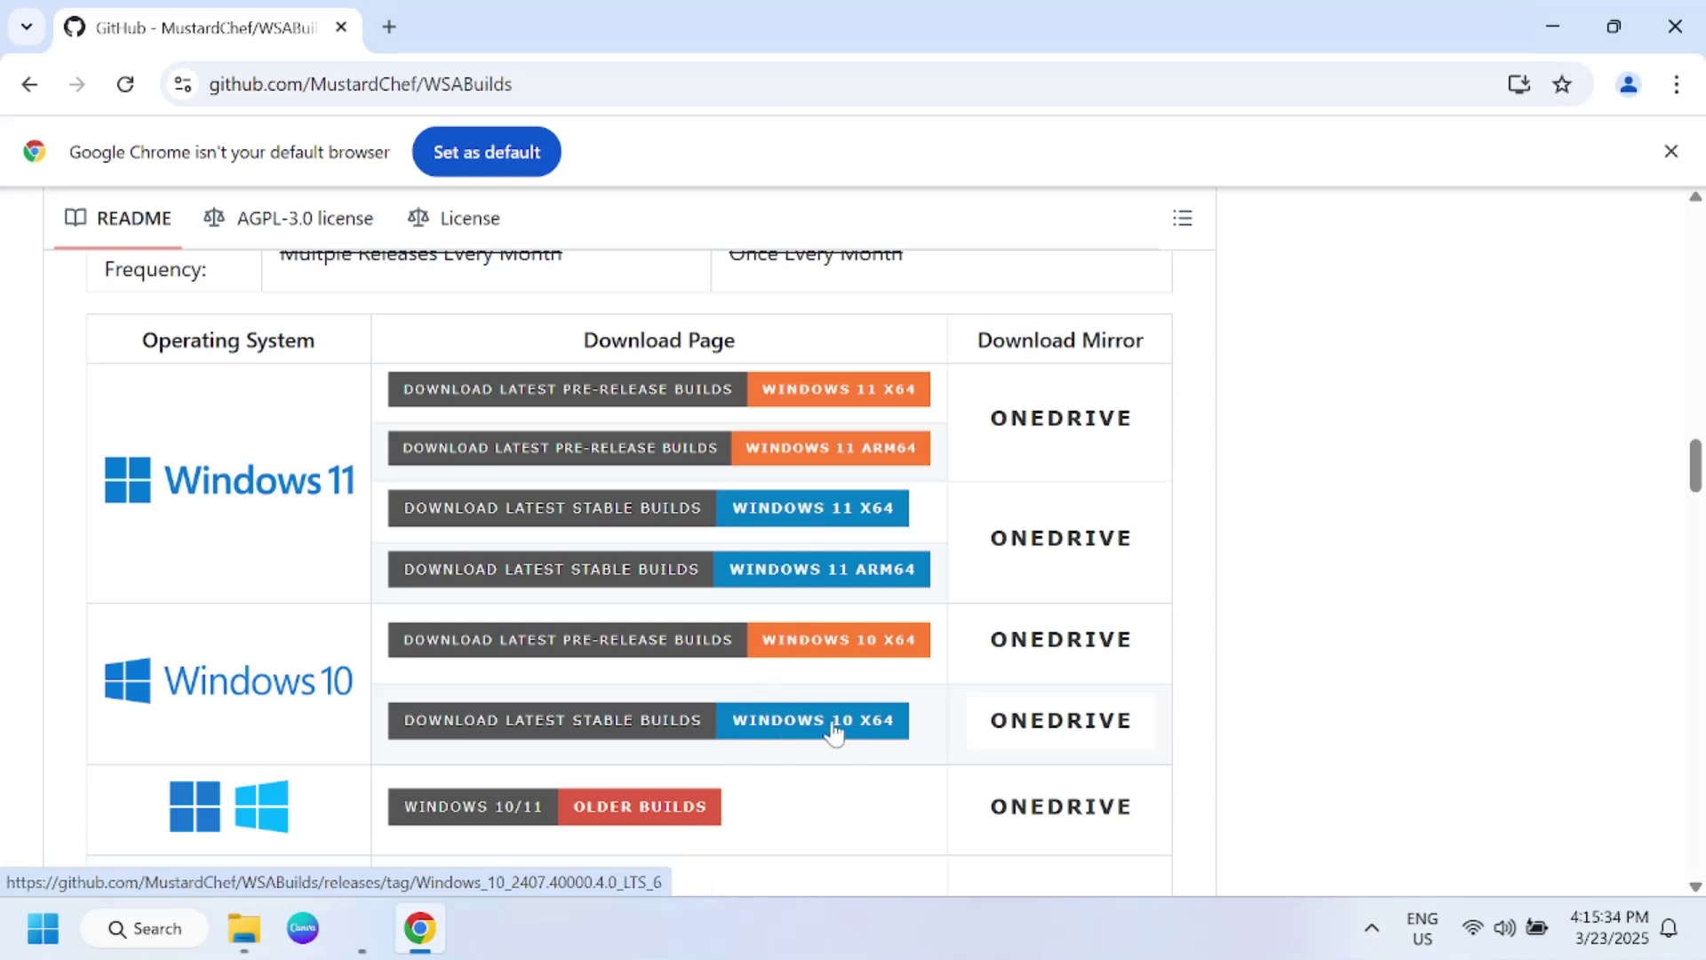
- From the Windows 11 x64 stable release page, download the GApps-13.0-NoAmazon .7z archive
click(794, 522)
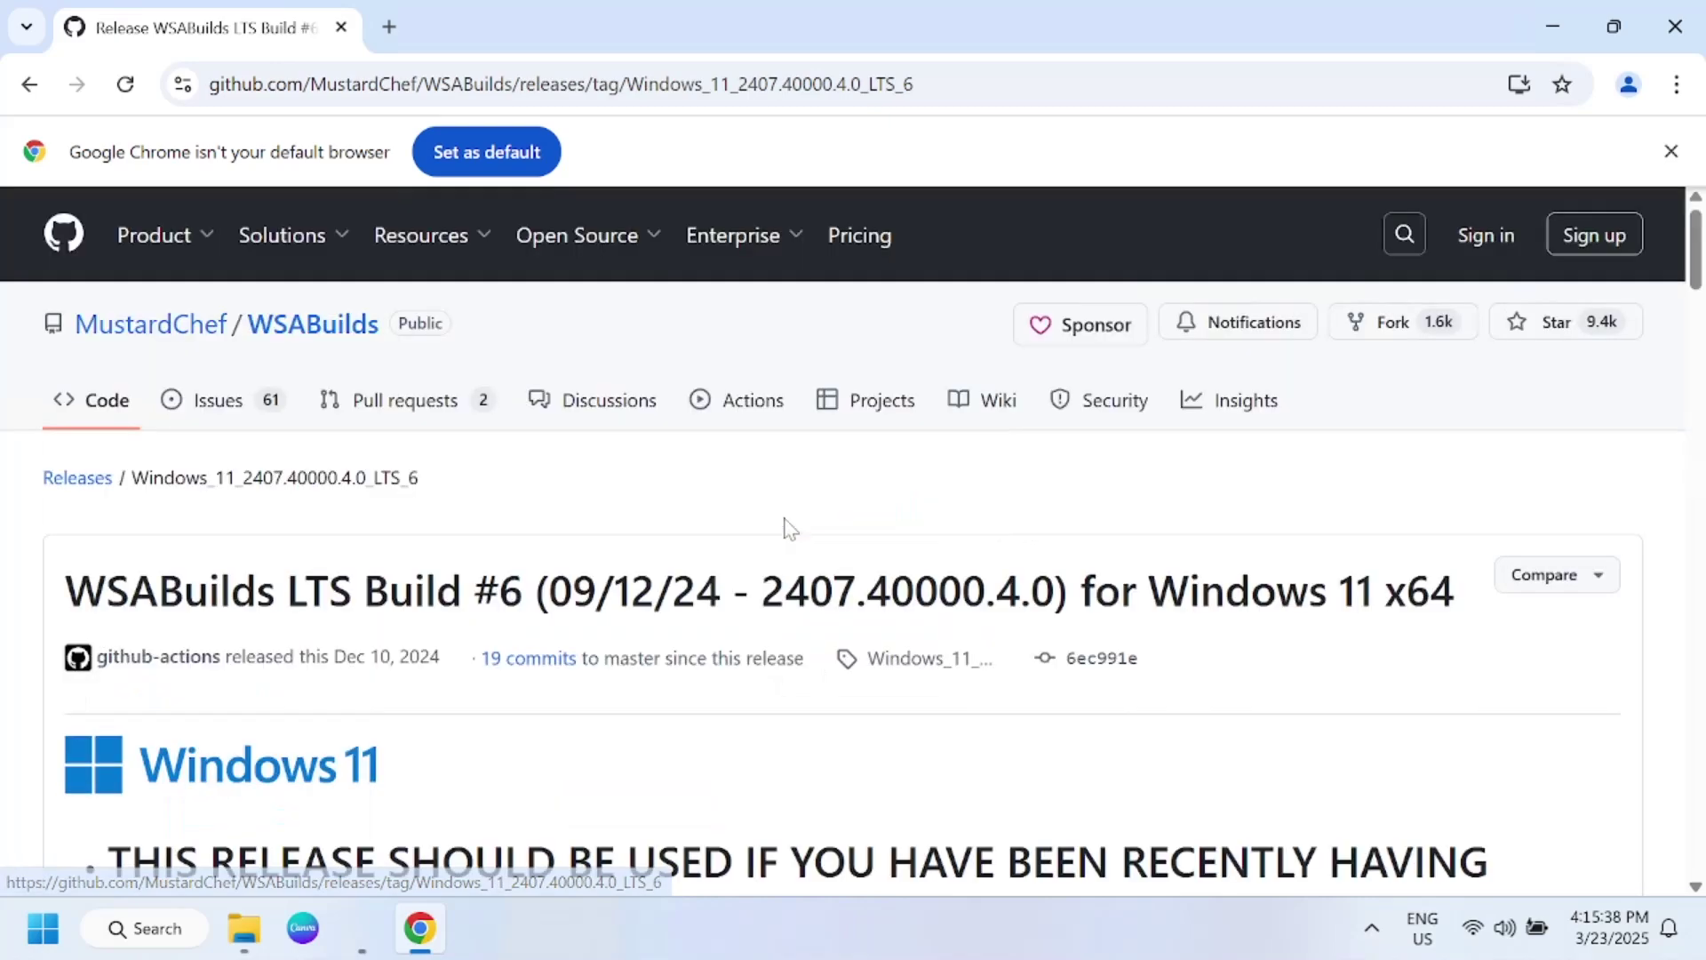
scroll(724, 566, down, 20)
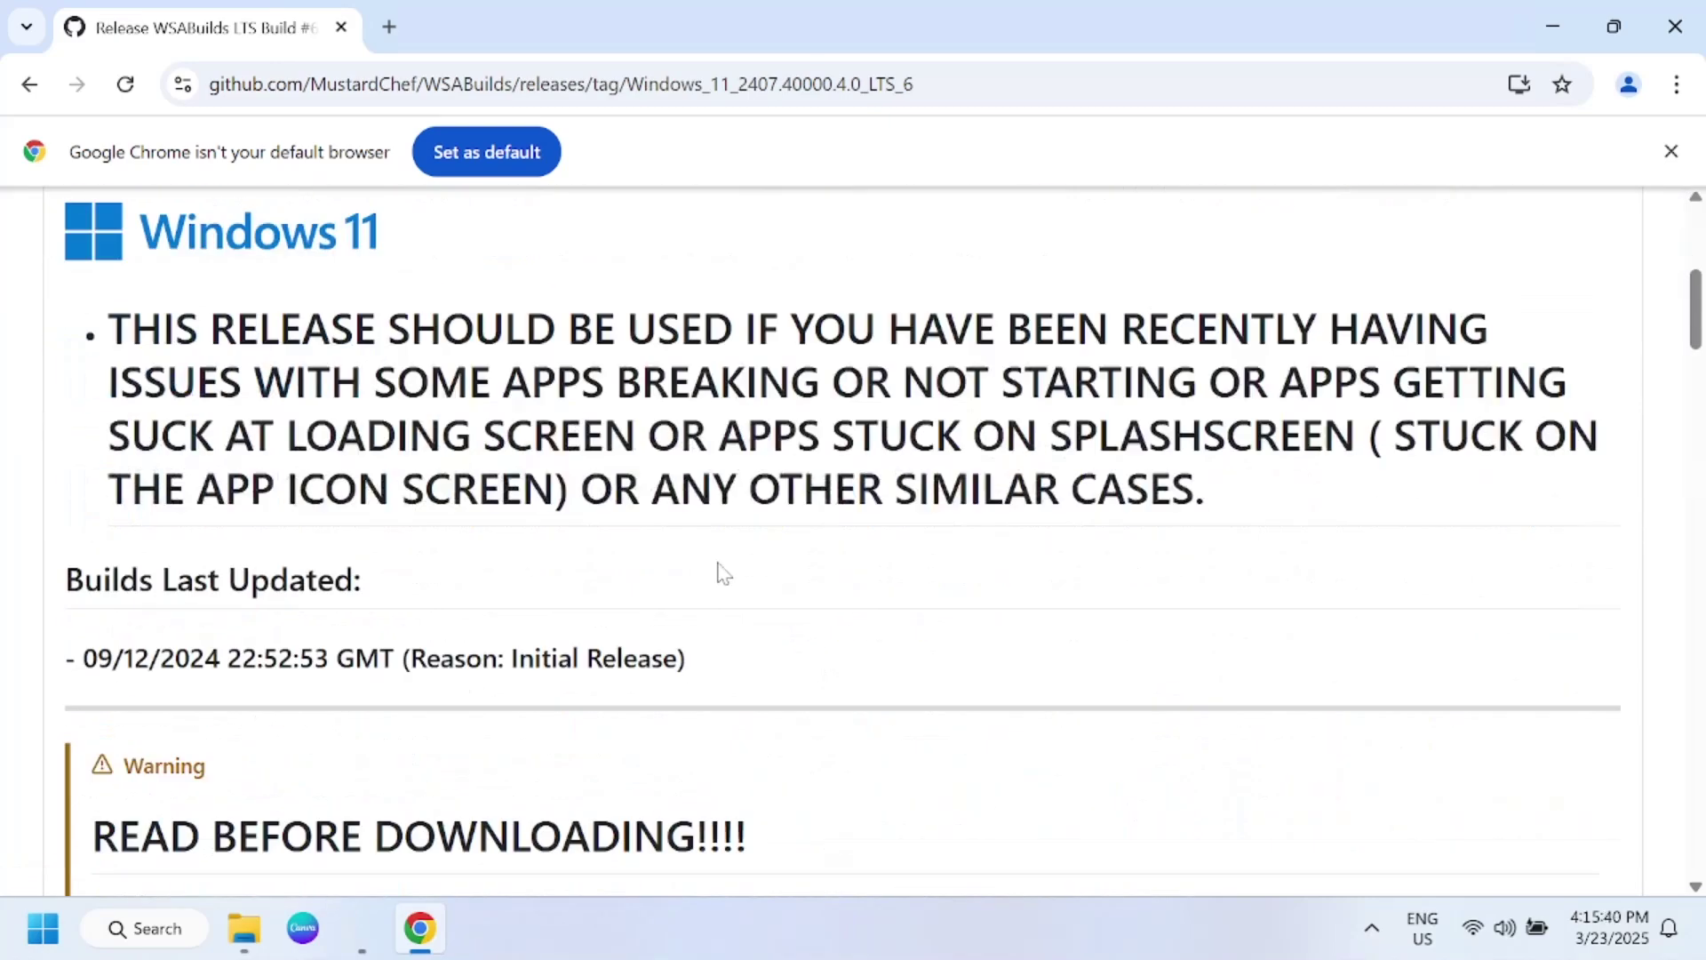
scroll(717, 563, down, 13)
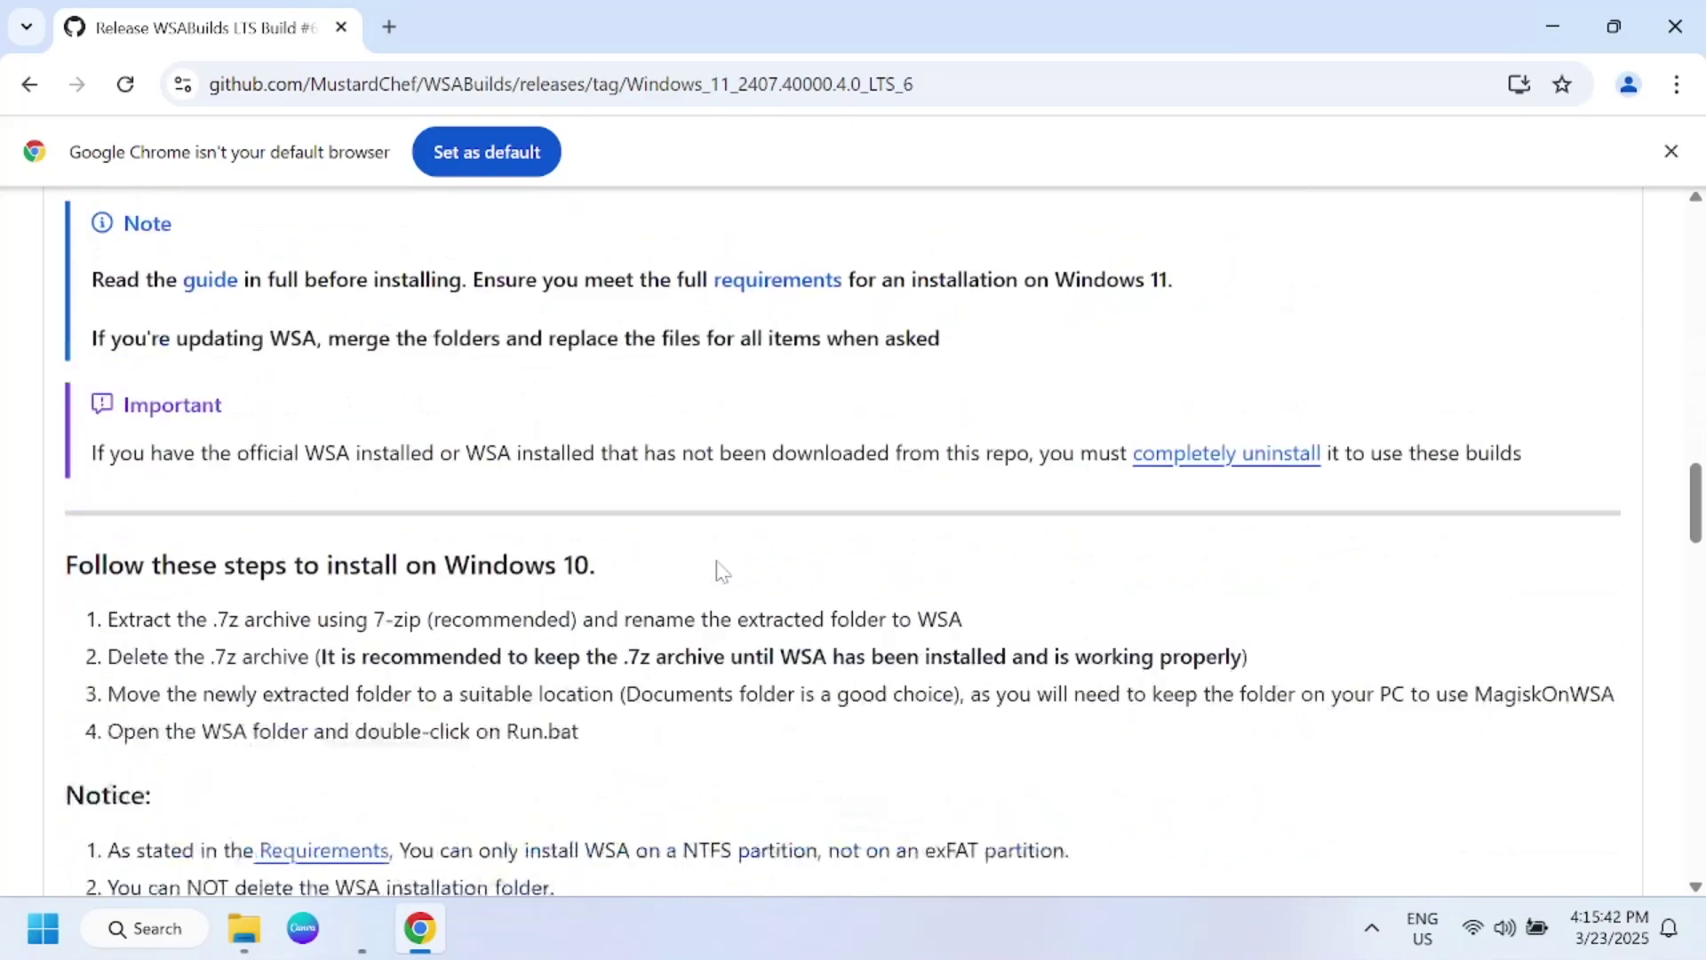
scroll(721, 569, down, 20)
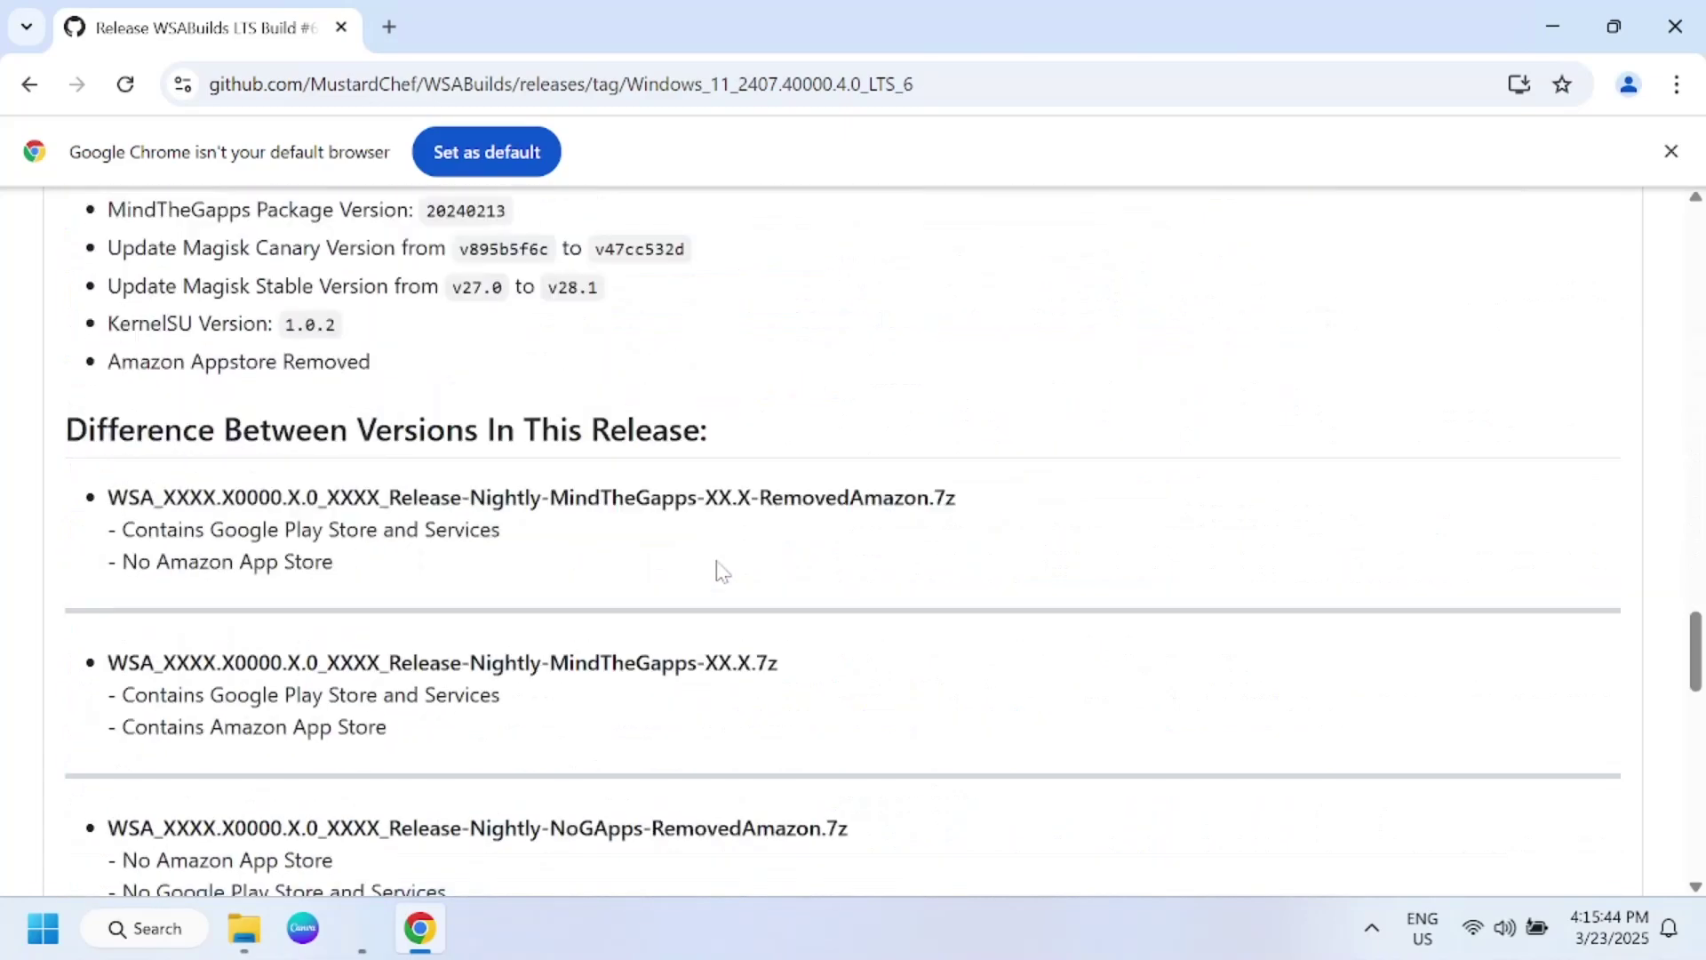
scroll(722, 569, down, 3)
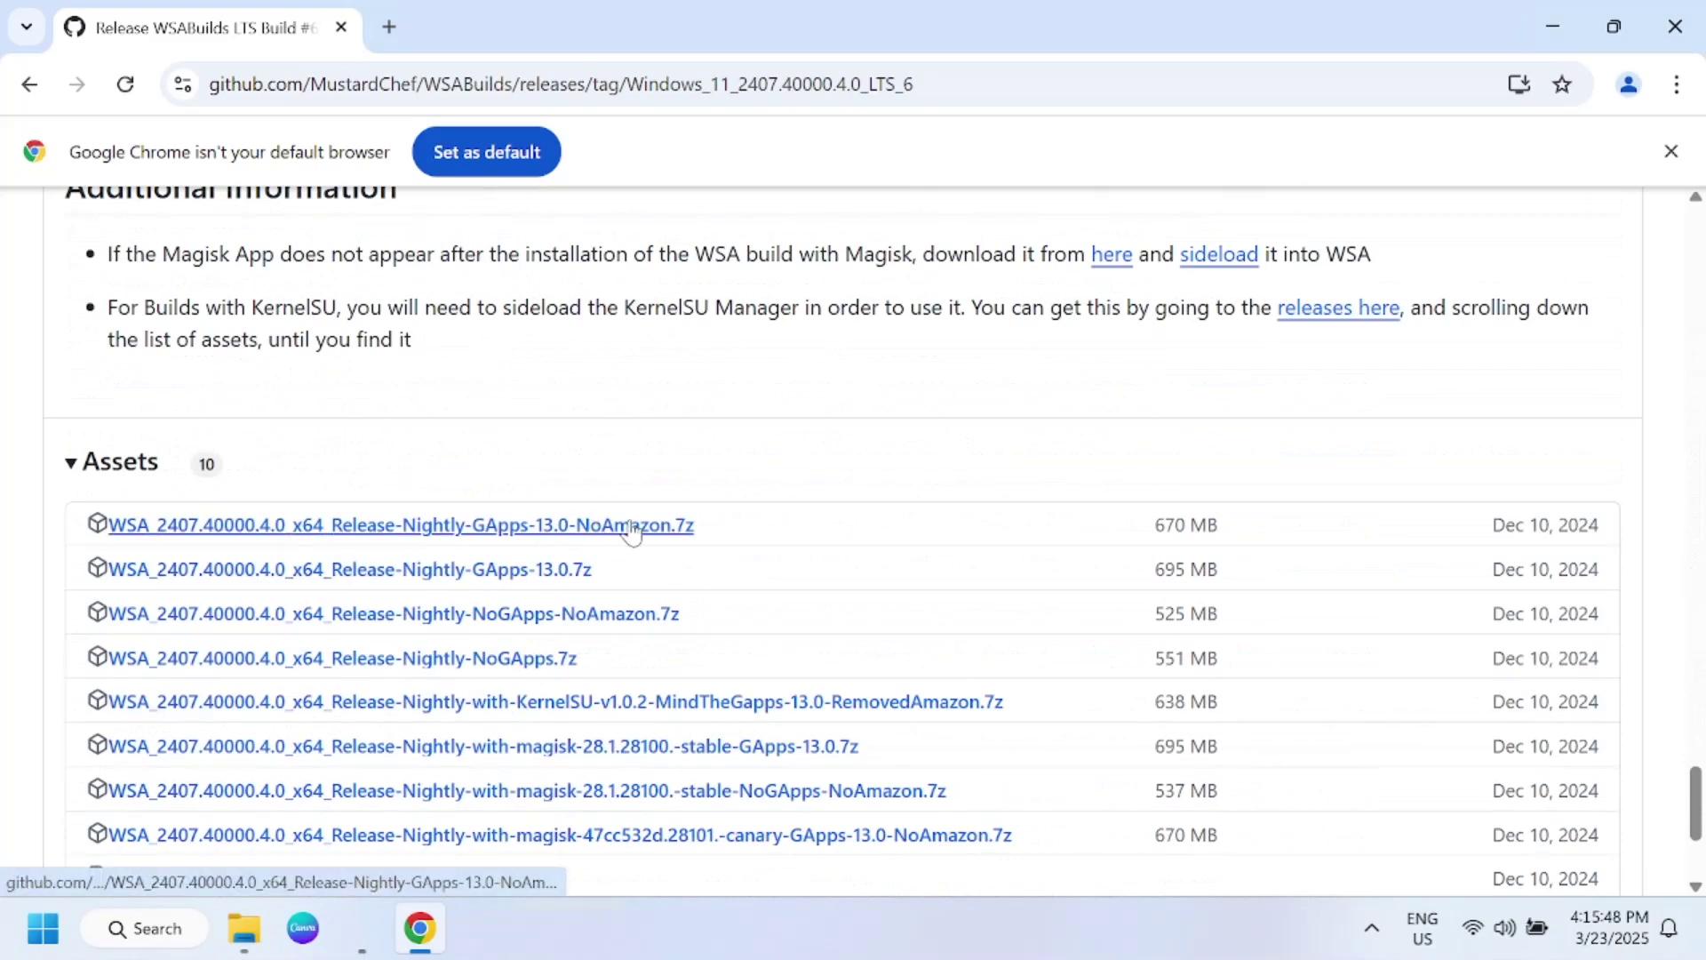
click(680, 533)
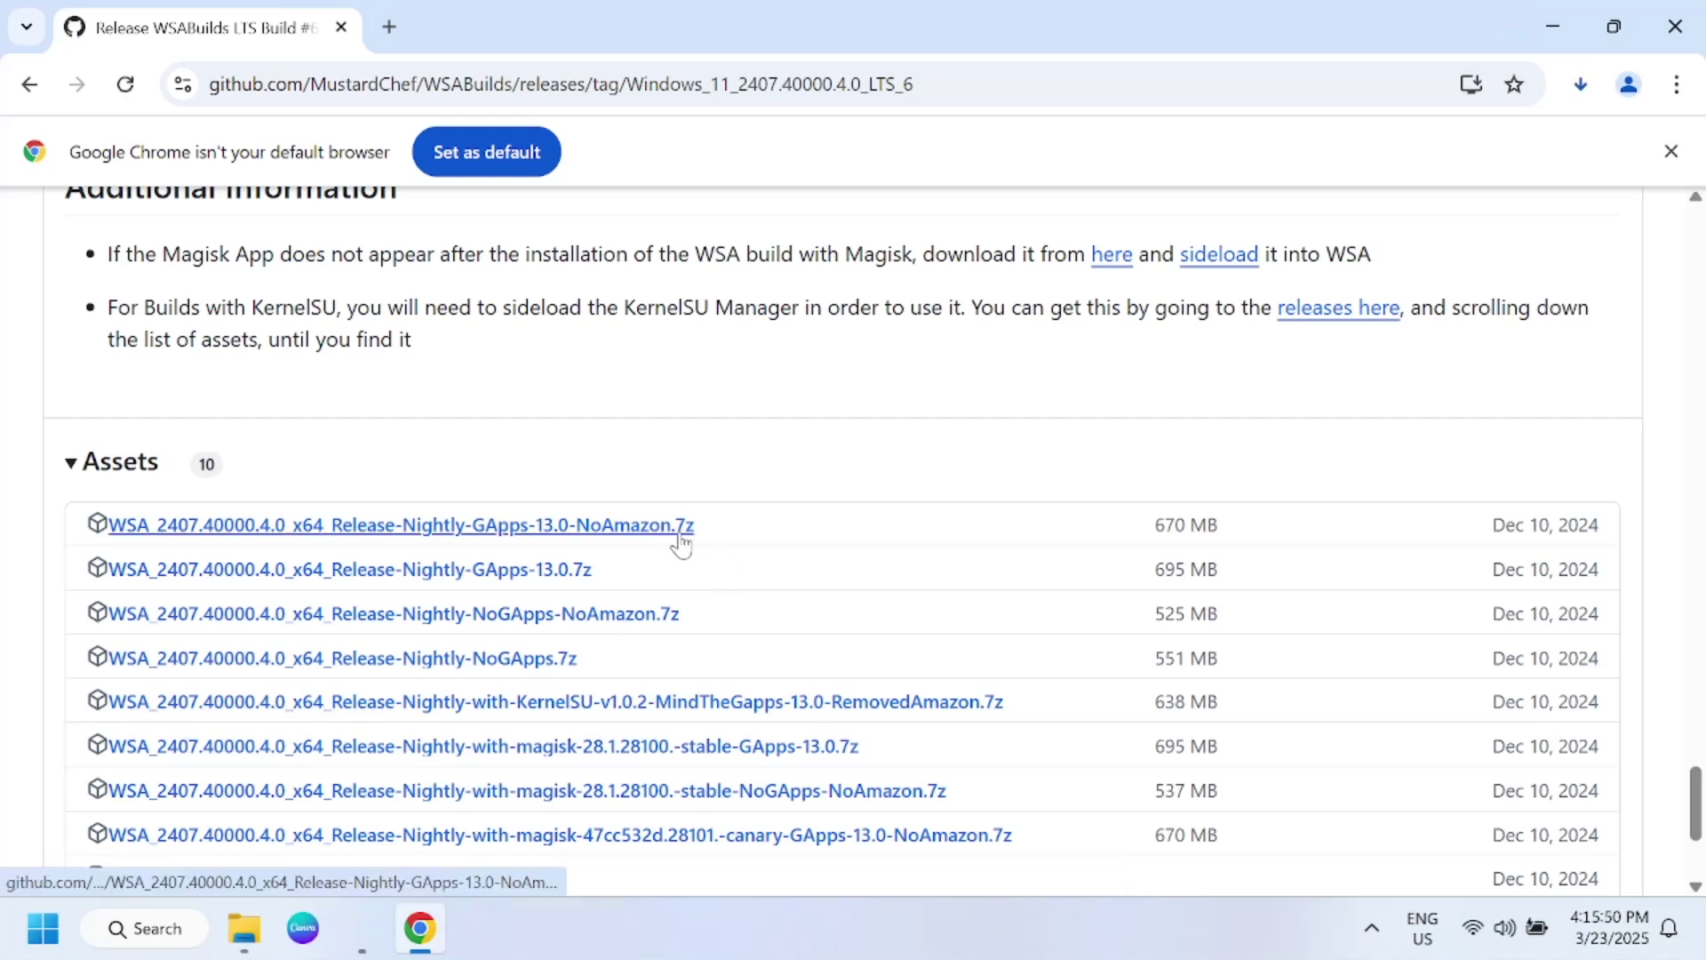
- Pause the new download and show the earlier finished WSA archive in its folder
click(1581, 85)
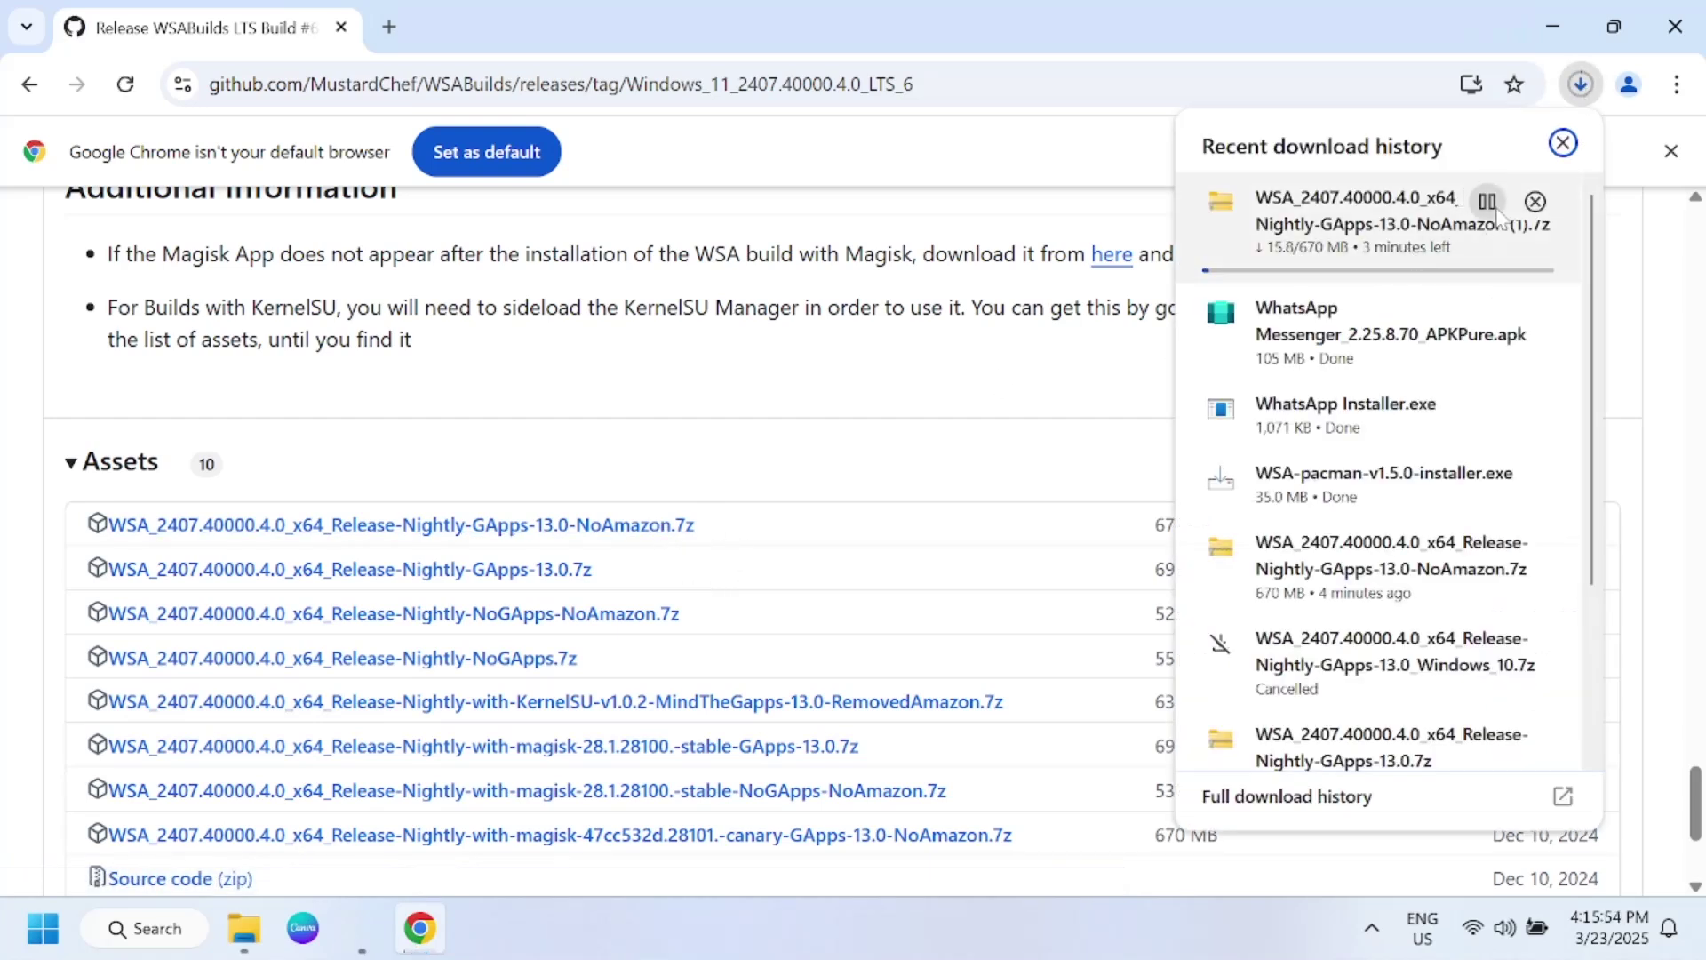
click(1489, 204)
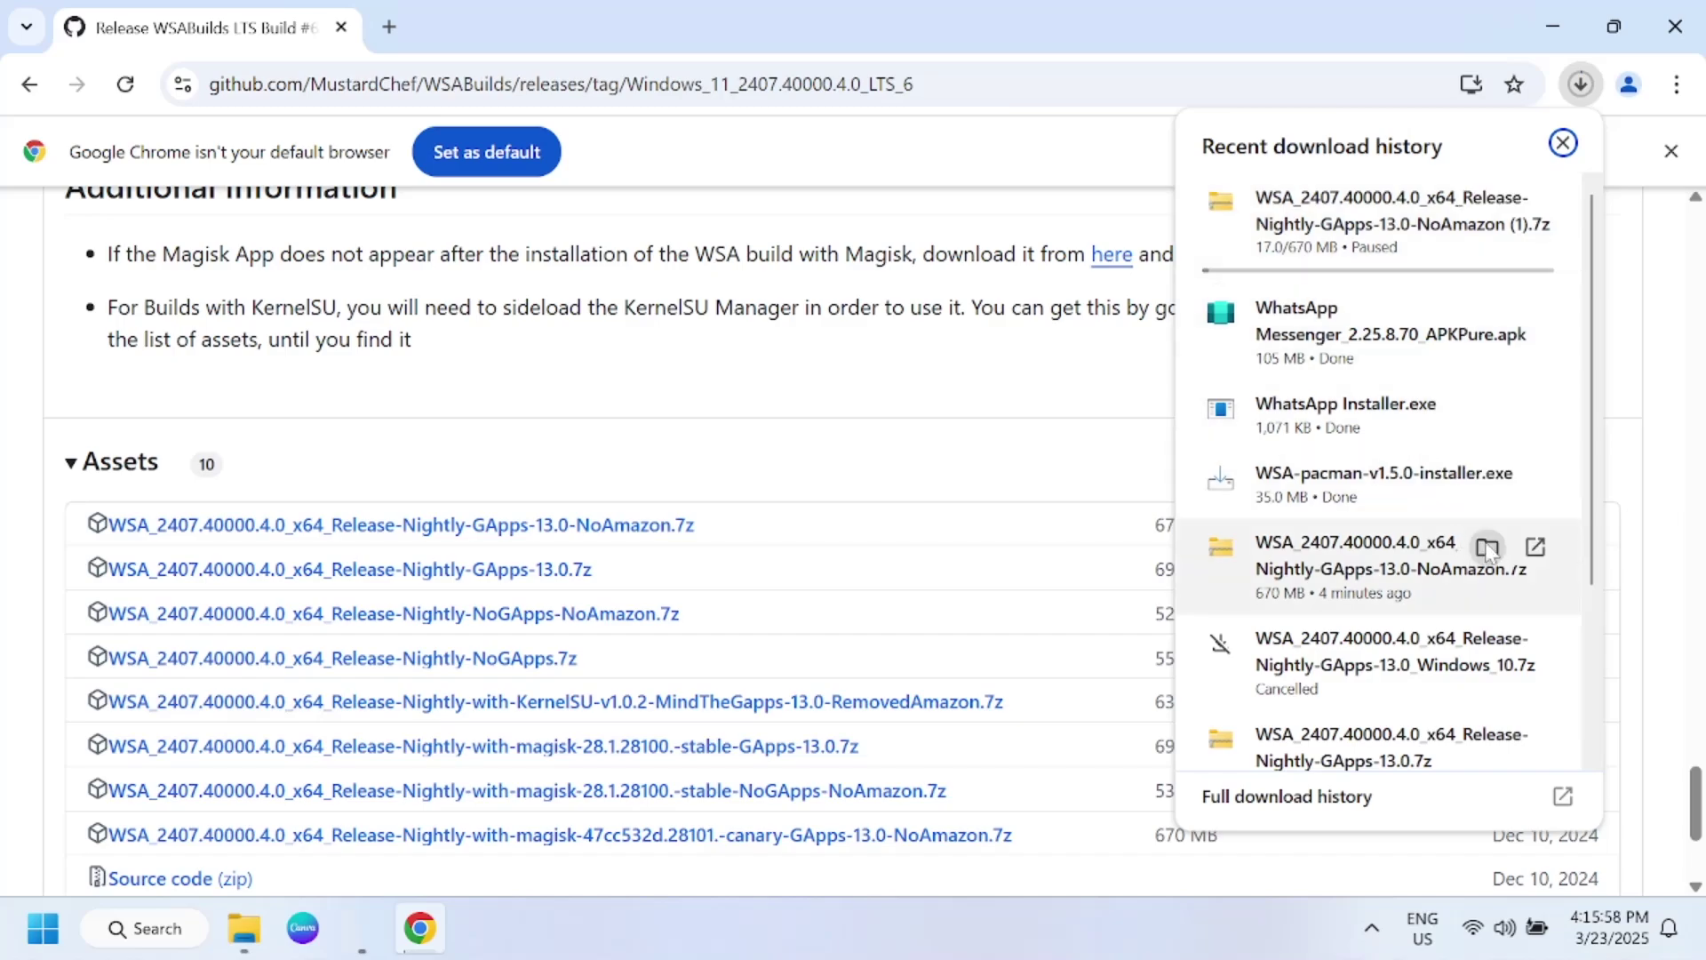
click(1487, 546)
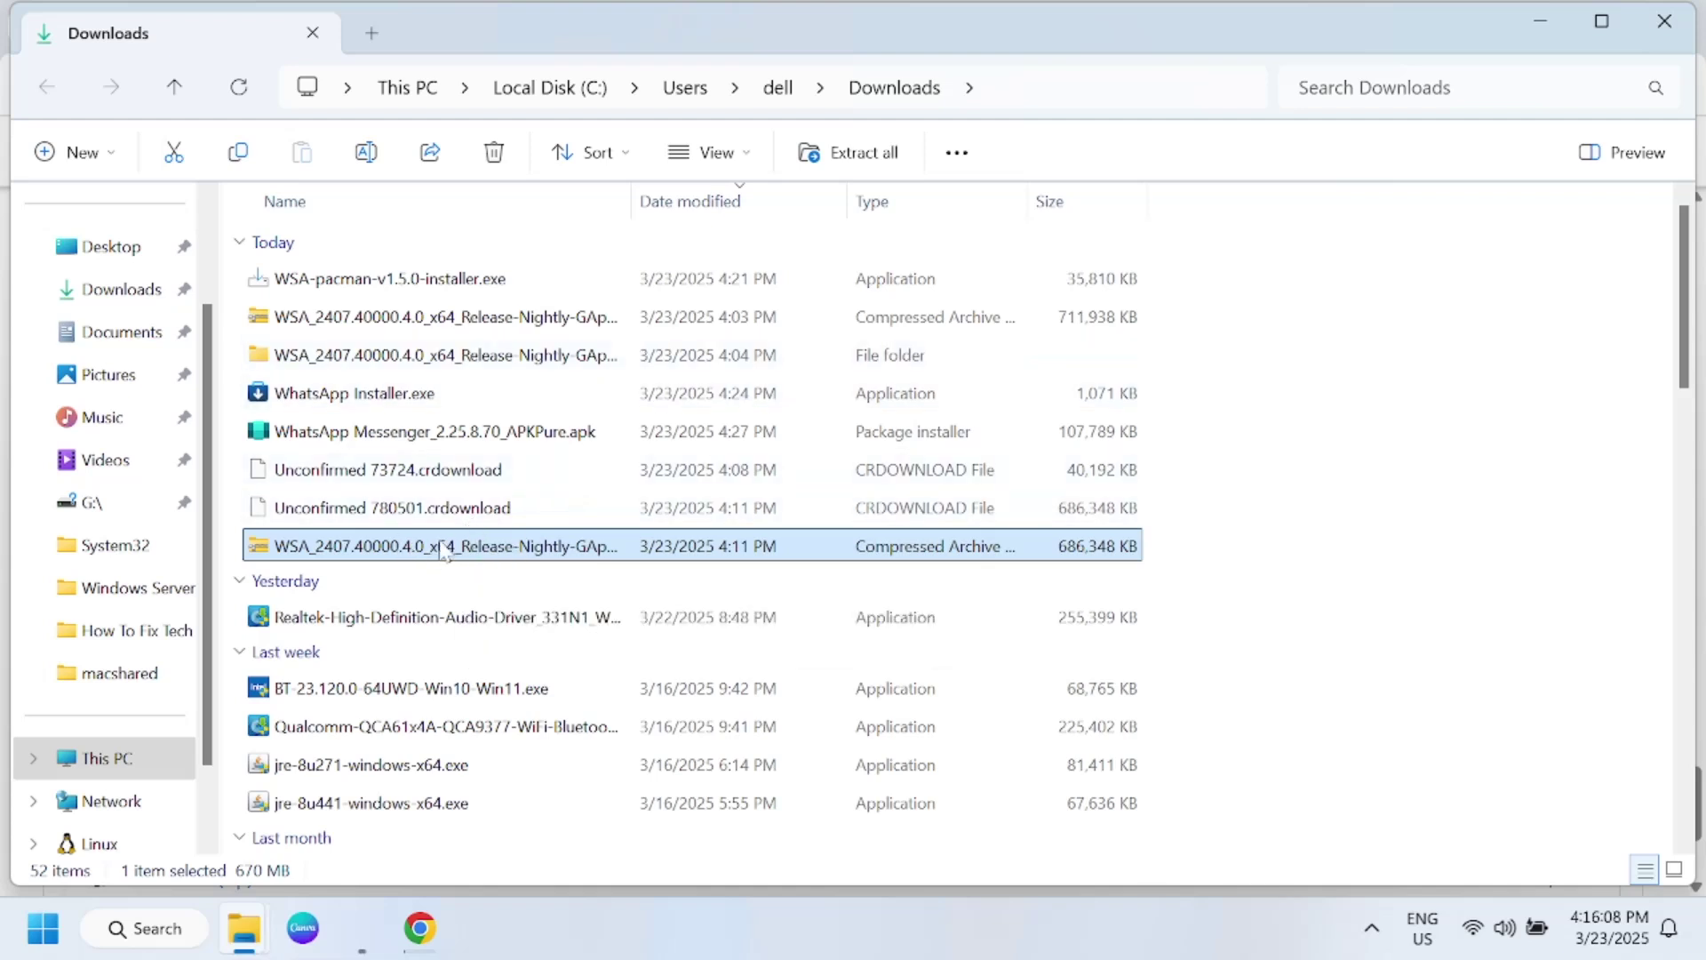
- Paste the downloaded WSA archive into the Documents folder
right_click(444, 550)
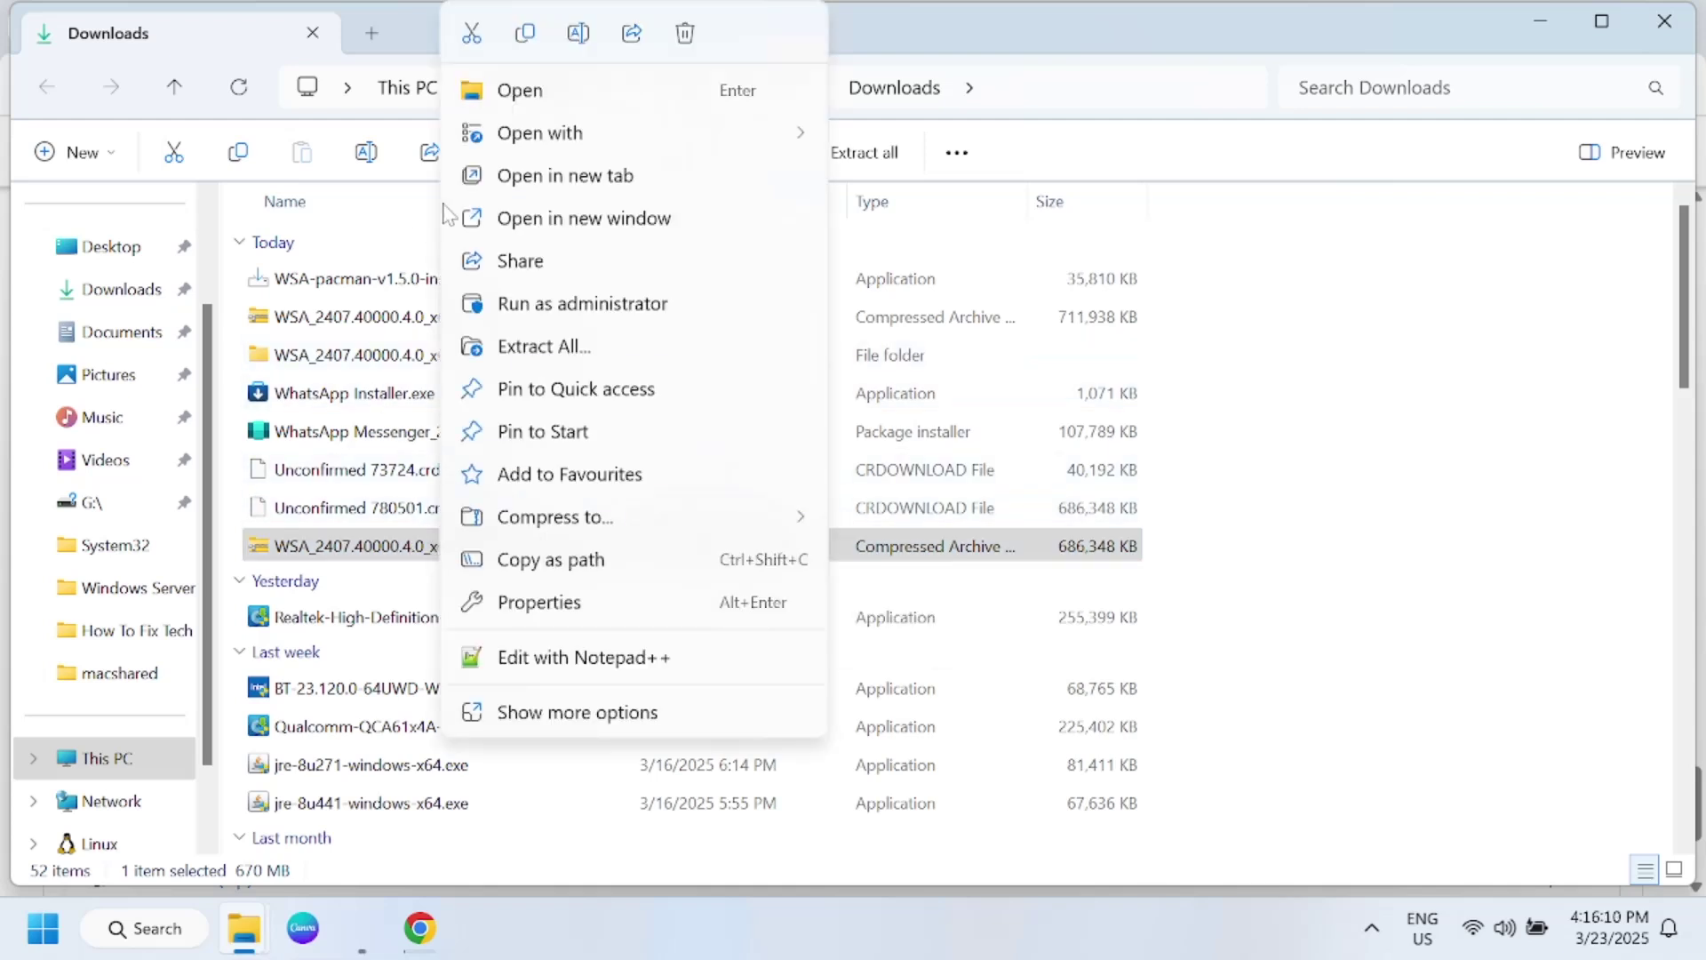
click(480, 56)
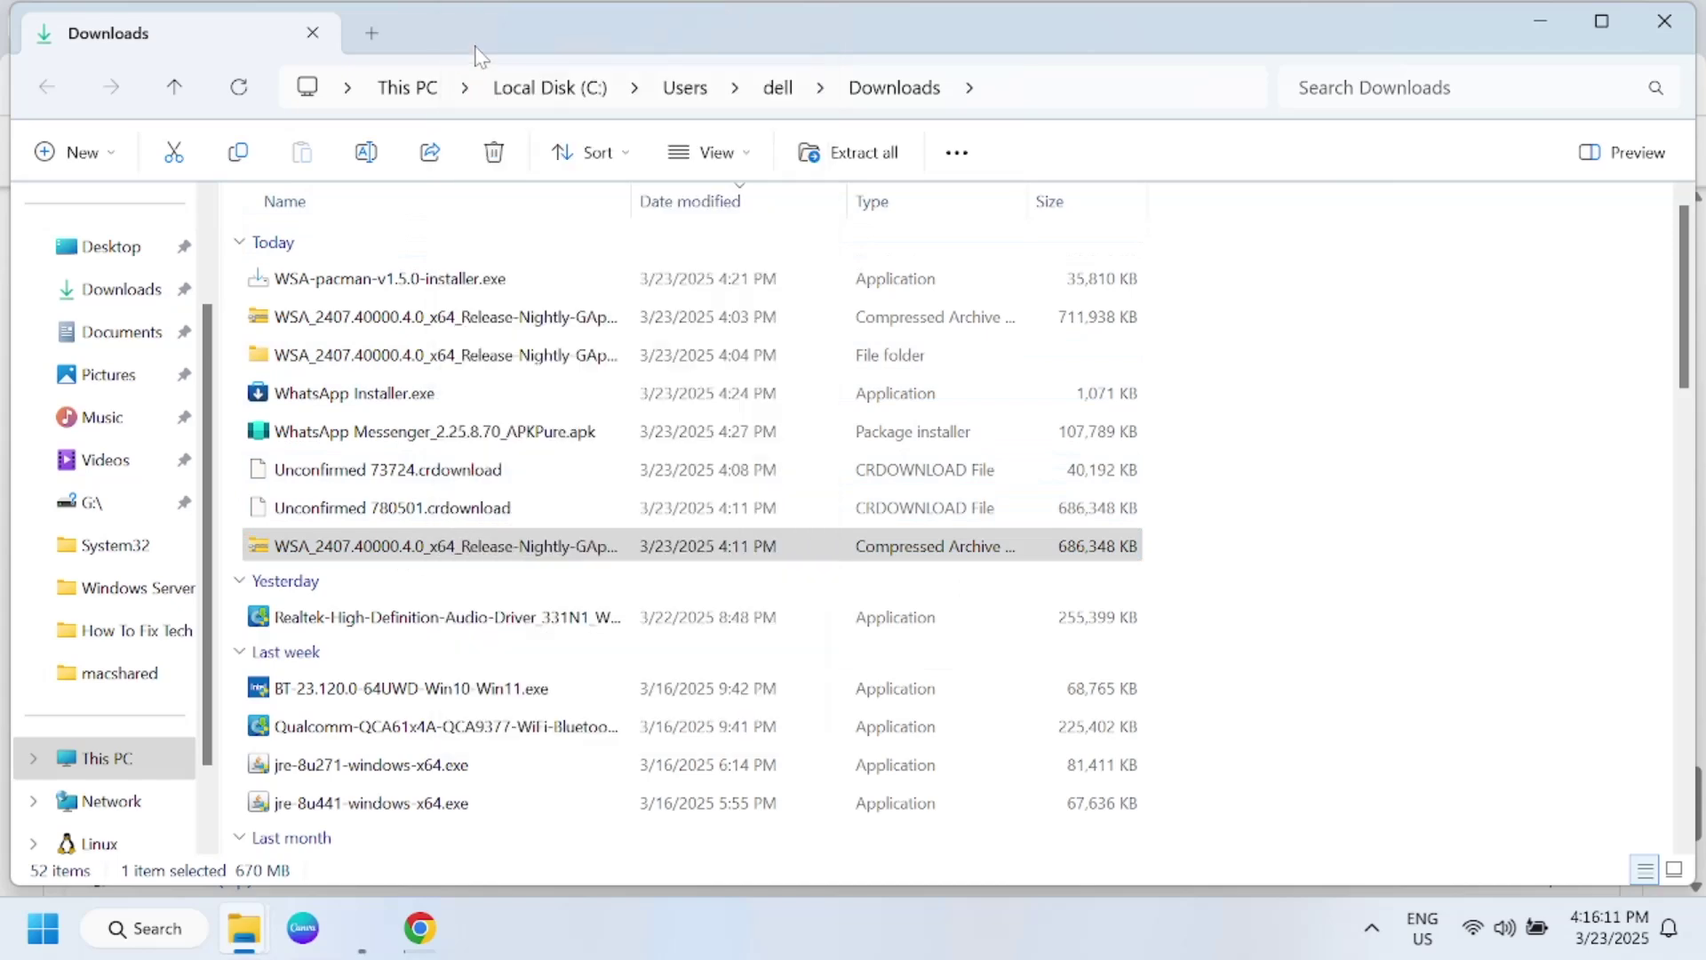
click(116, 758)
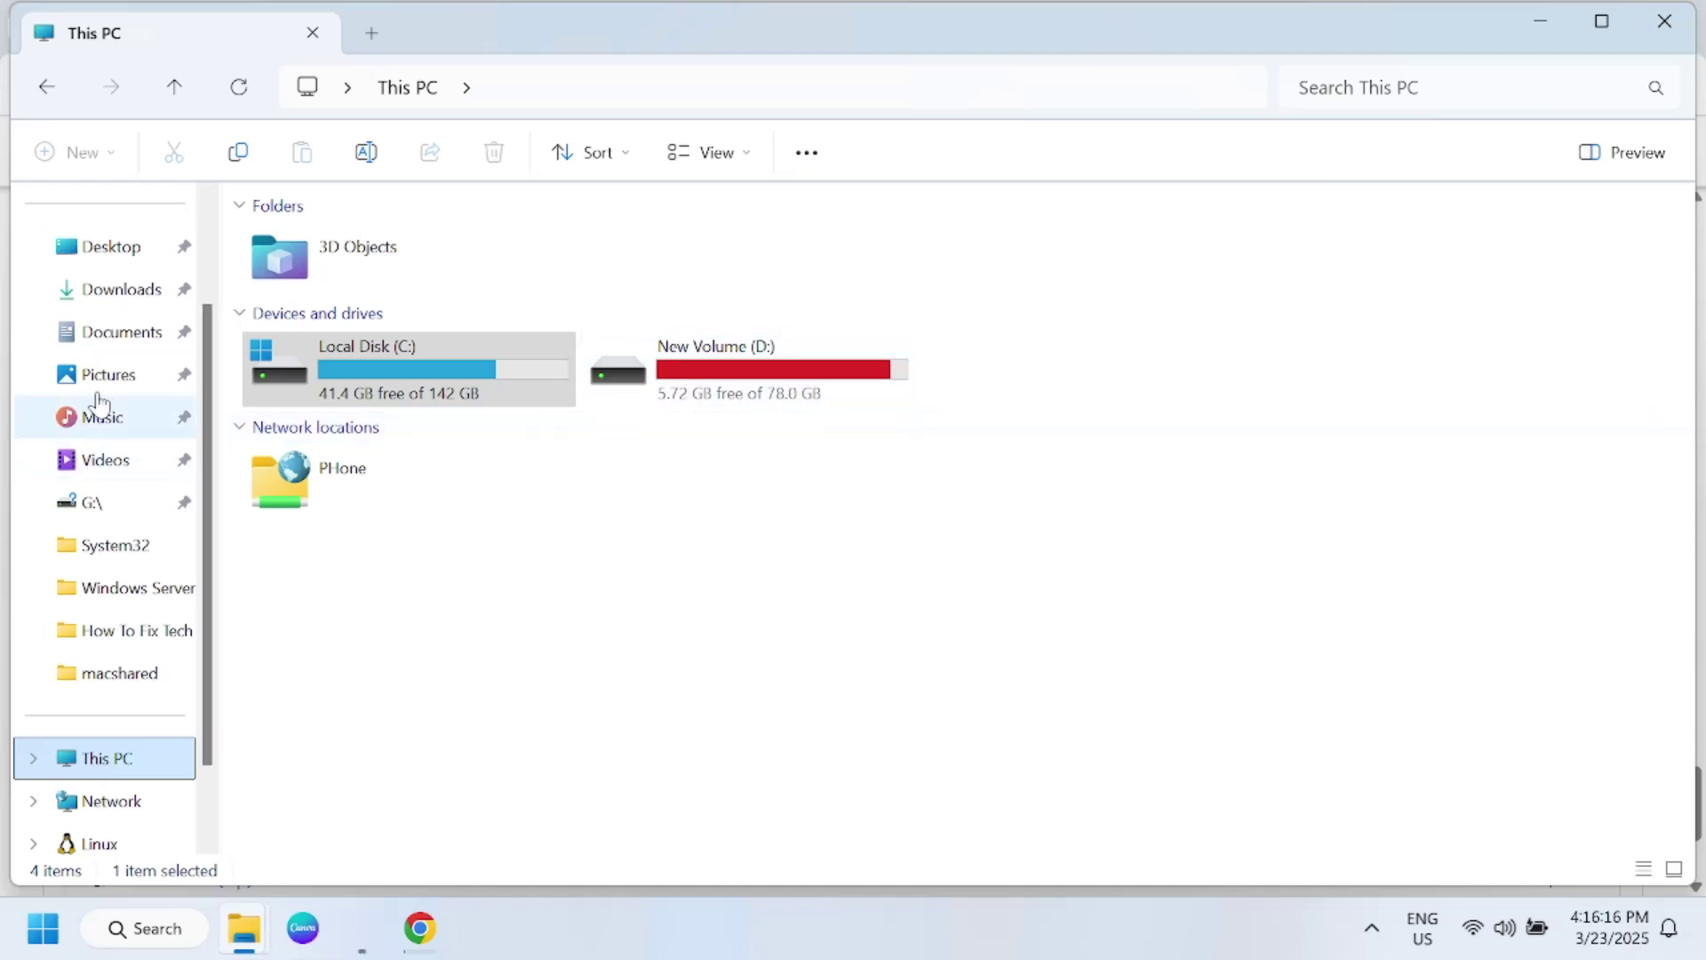
click(124, 334)
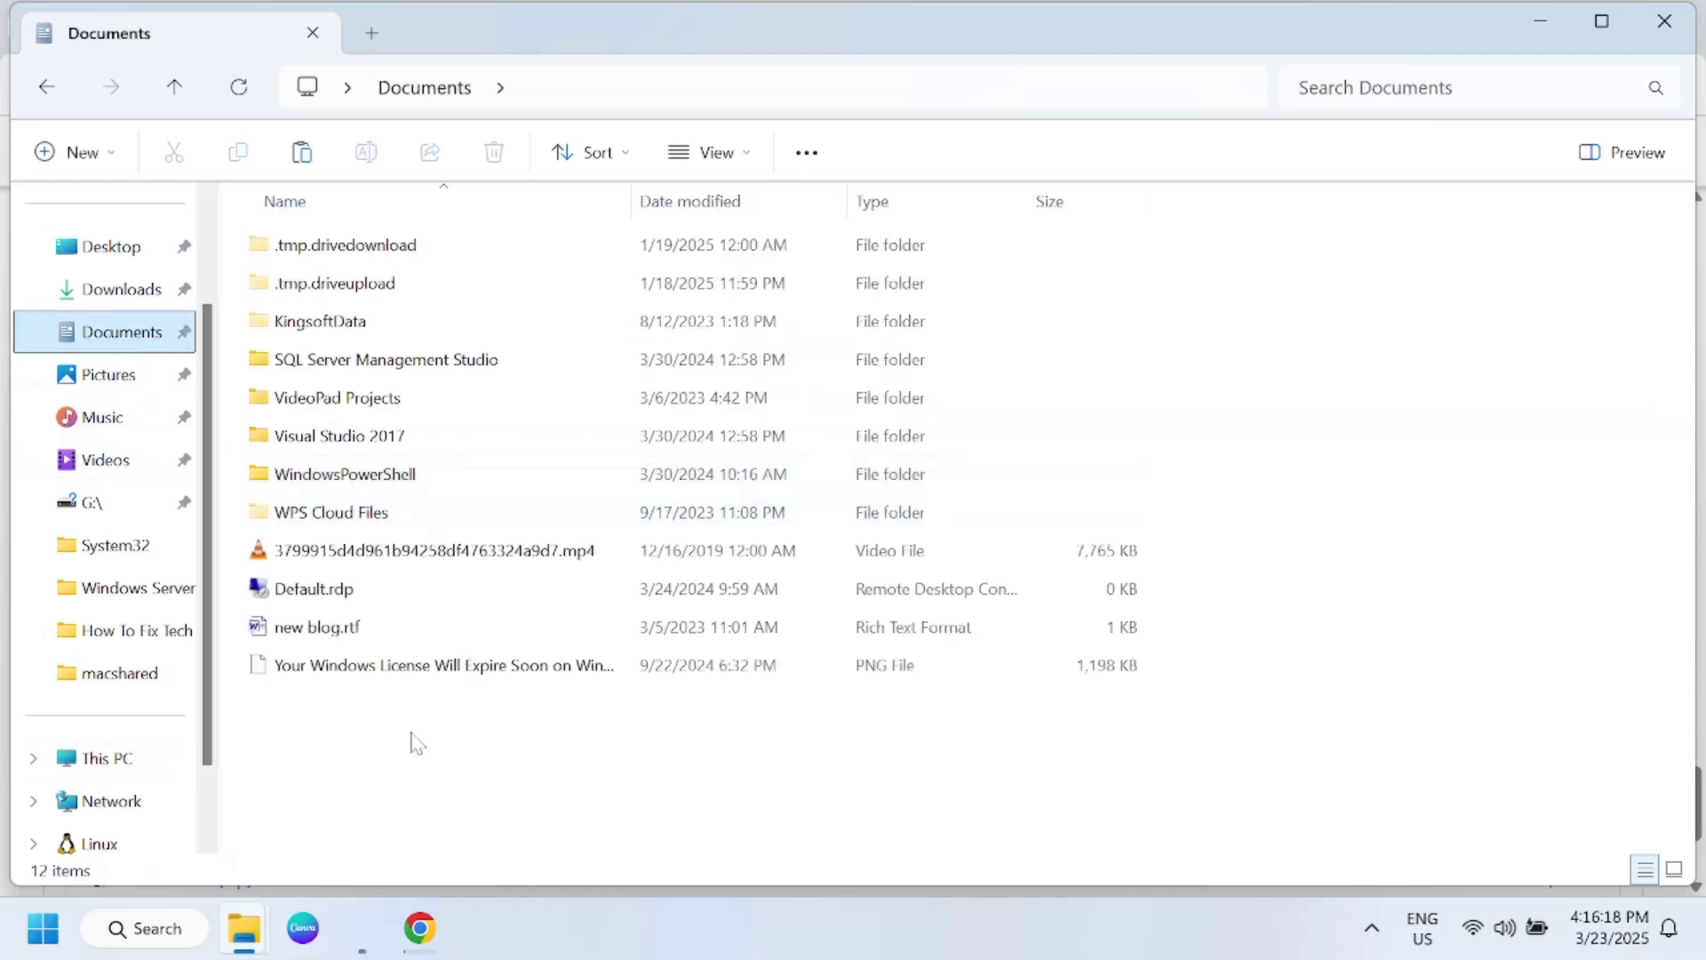
right_click(411, 739)
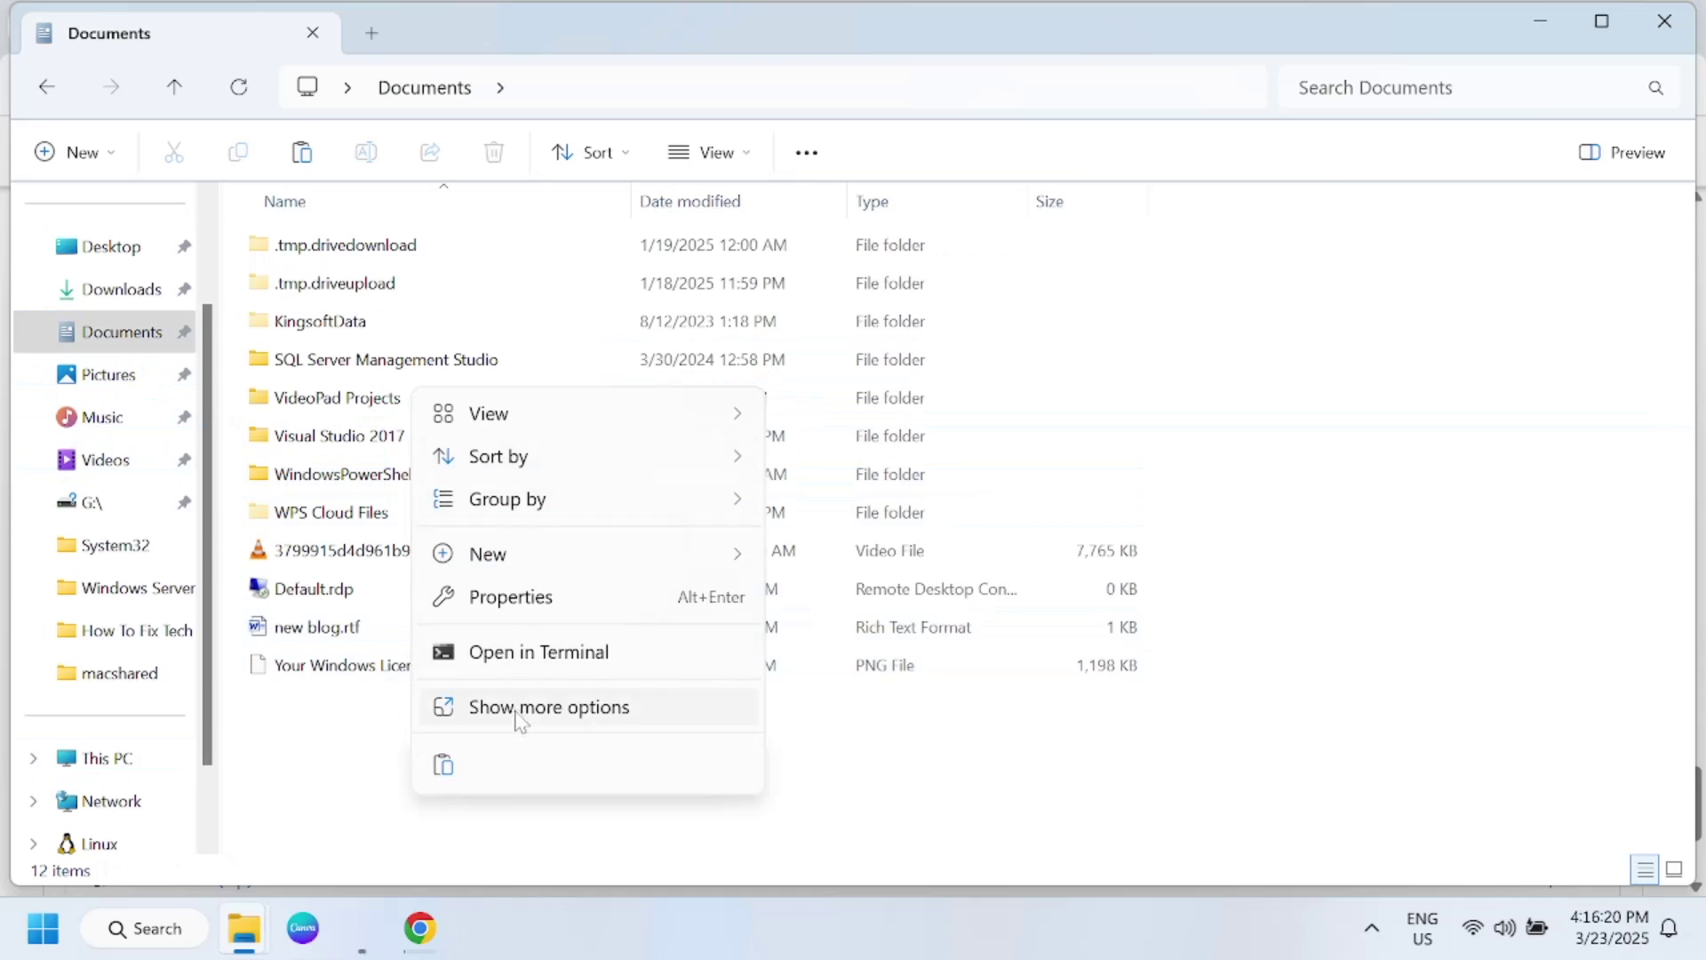
click(445, 766)
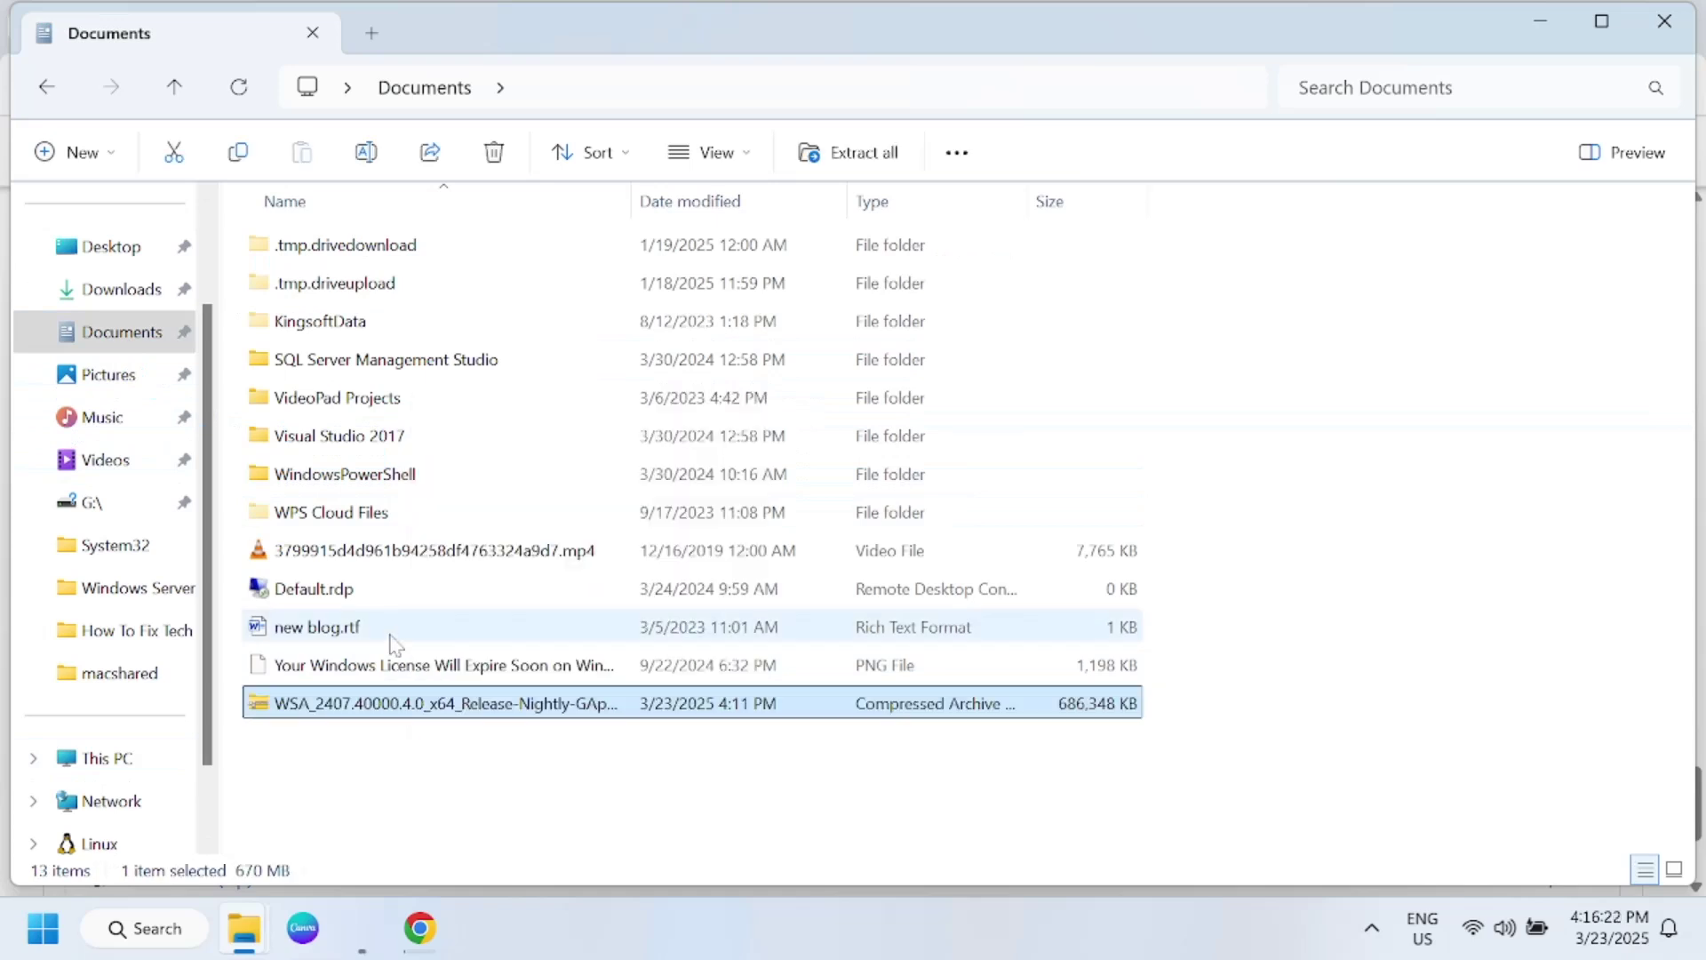
- Extract the WSA archive into Documents with Extract All
right_click(414, 712)
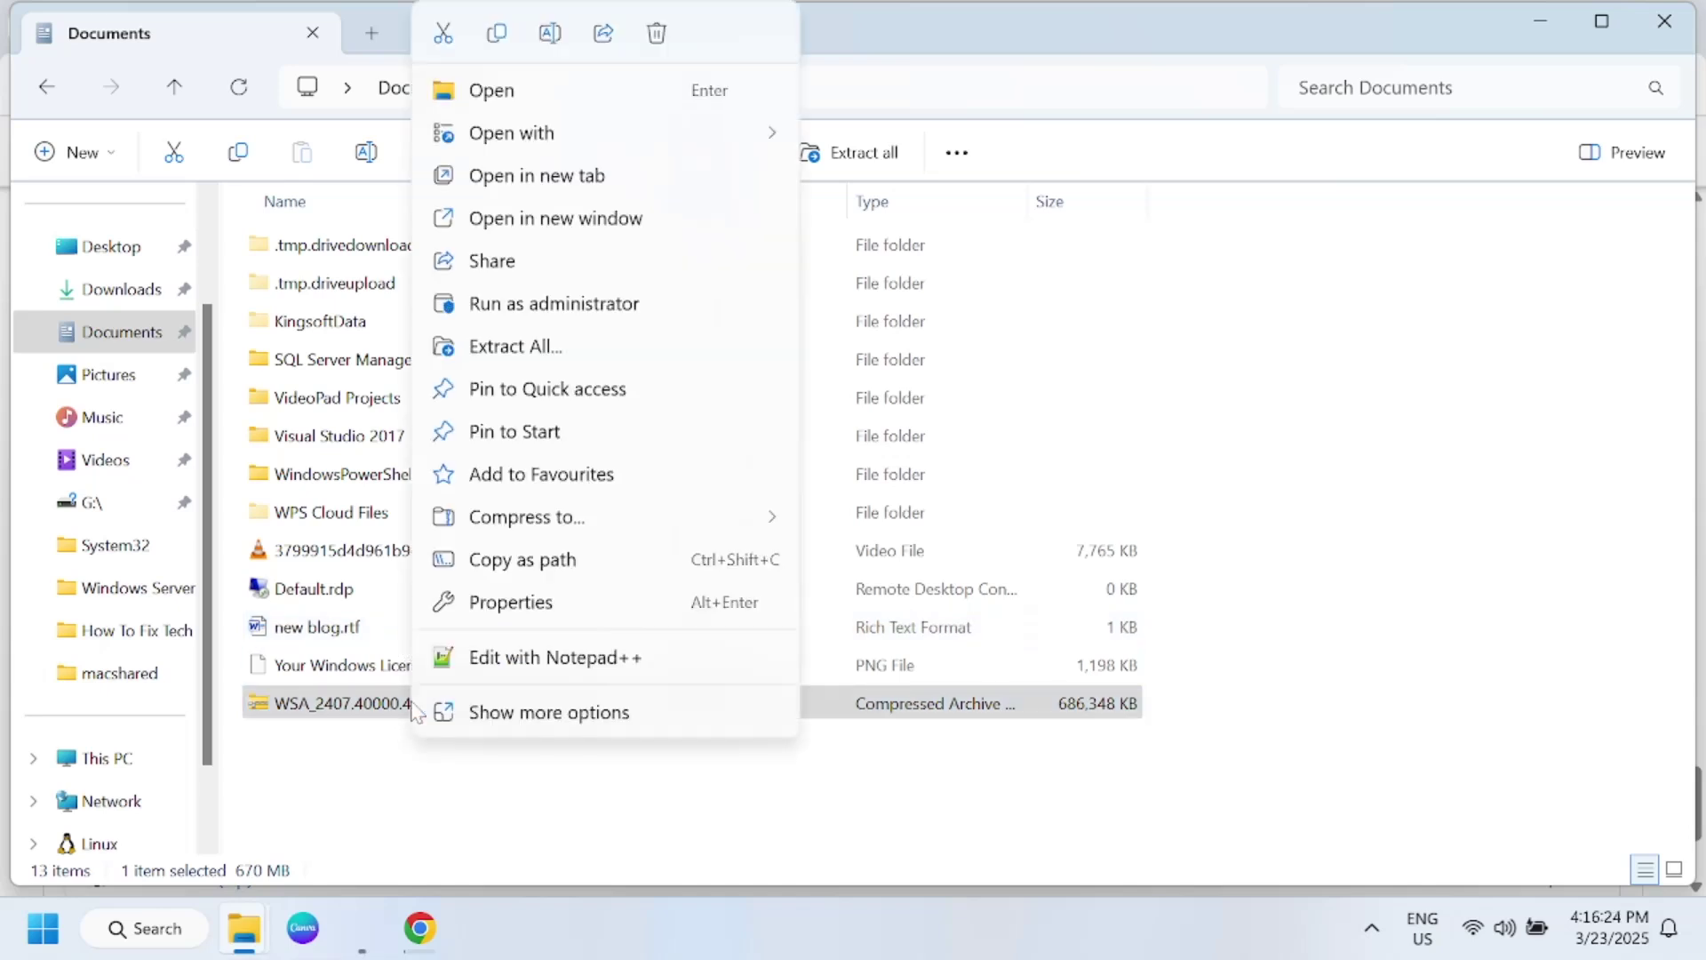
click(558, 347)
click(1075, 741)
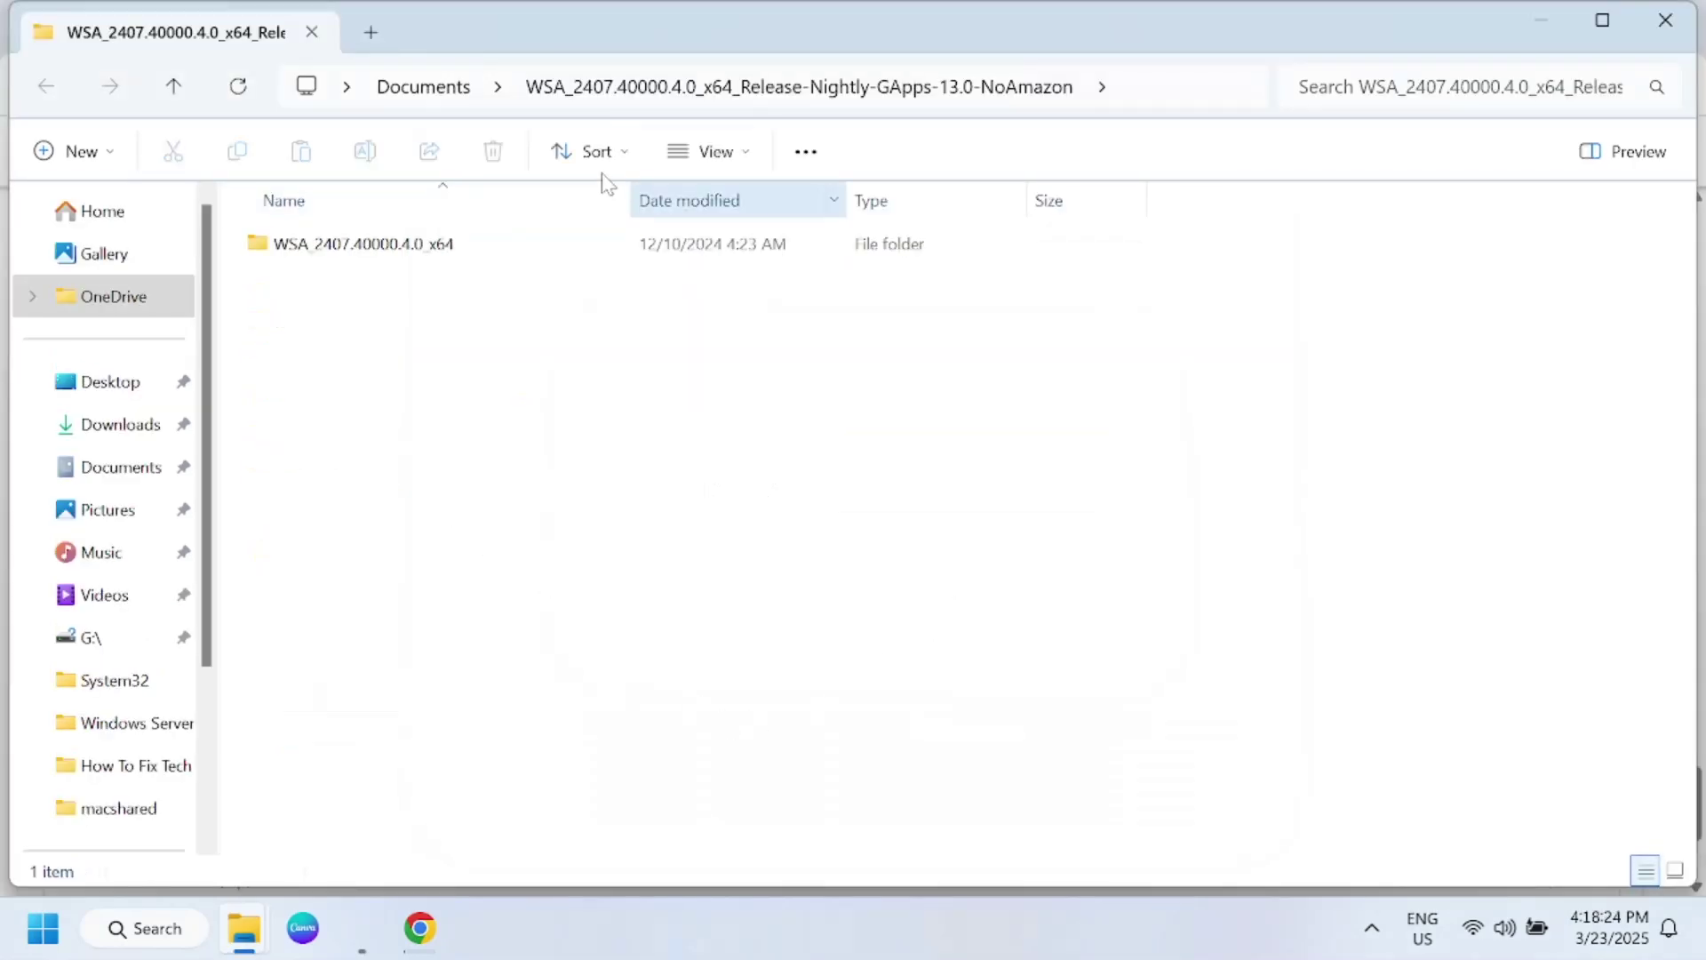
- Open the WSA_2407.40000.4.0_x64 folder and run Run.bat as administrator
double_click(430, 258)
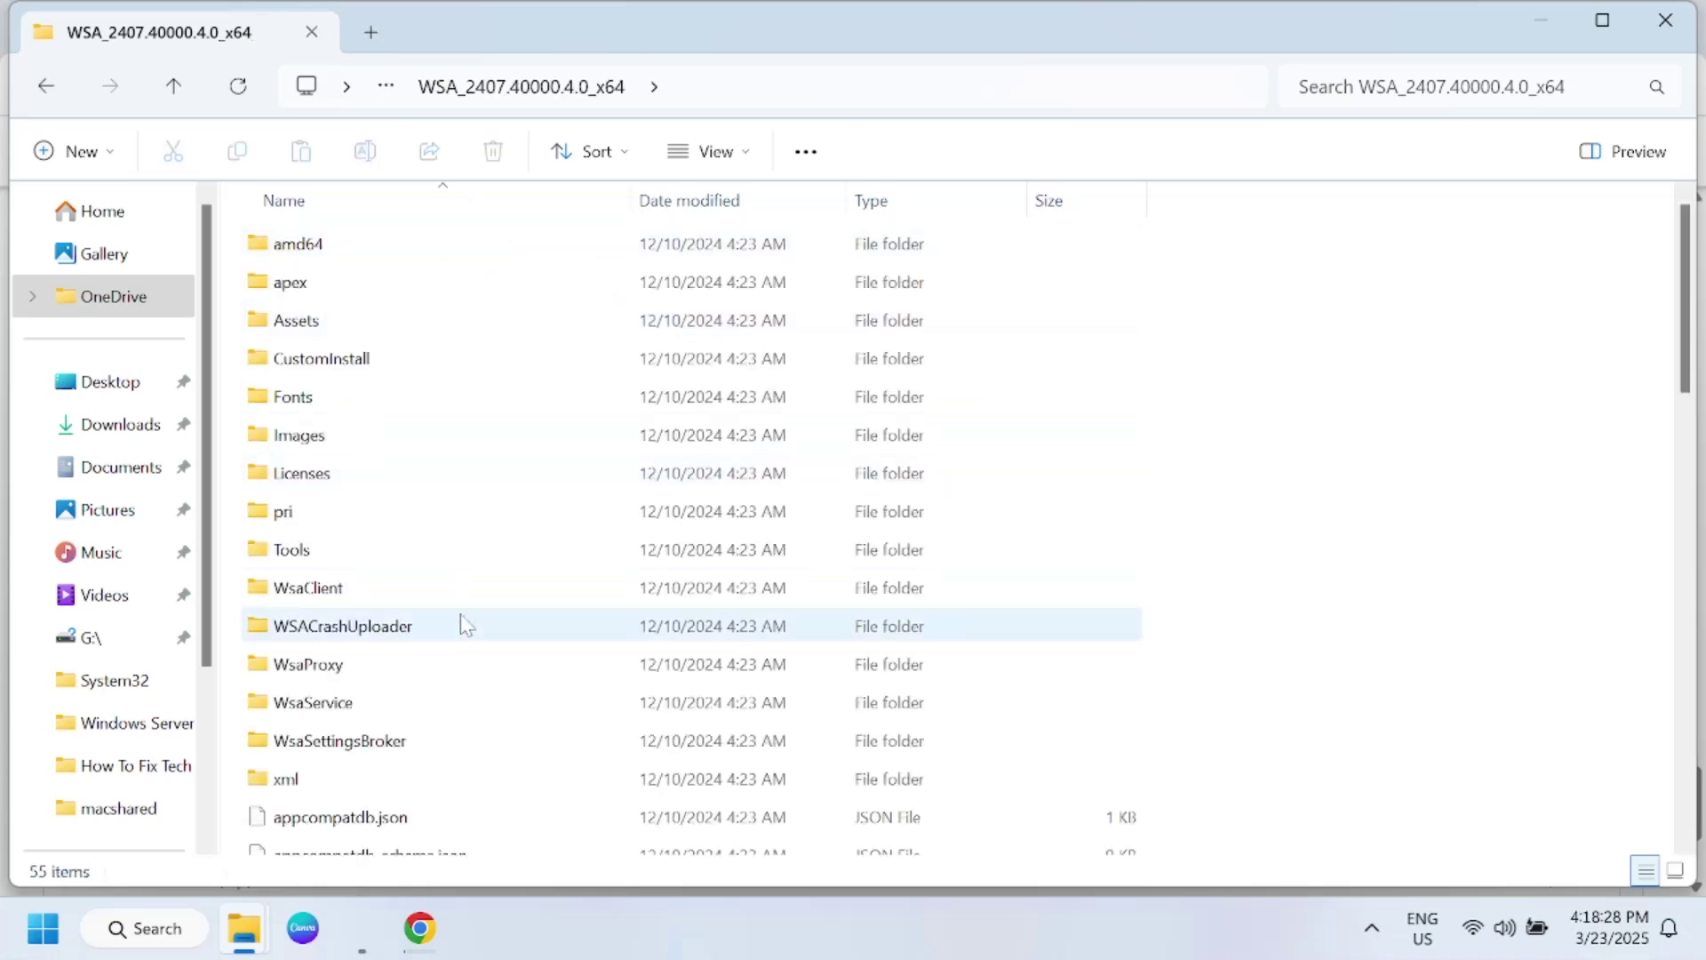
scroll(462, 624, down, 5)
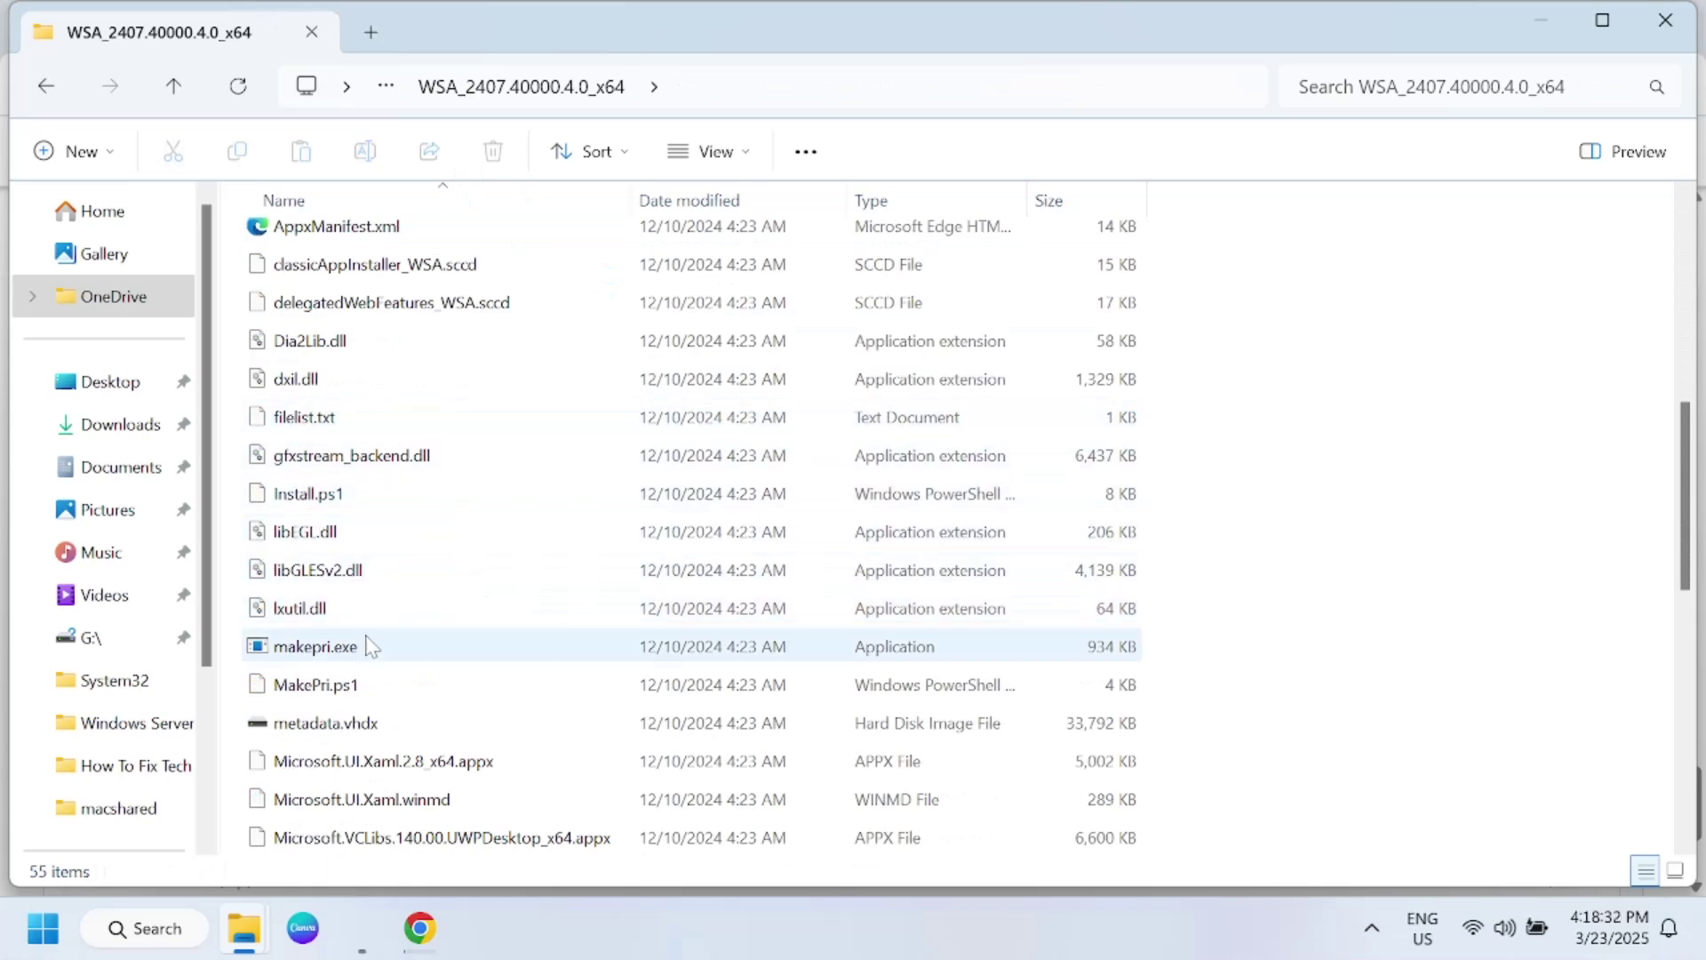
scroll(372, 646, down, 3)
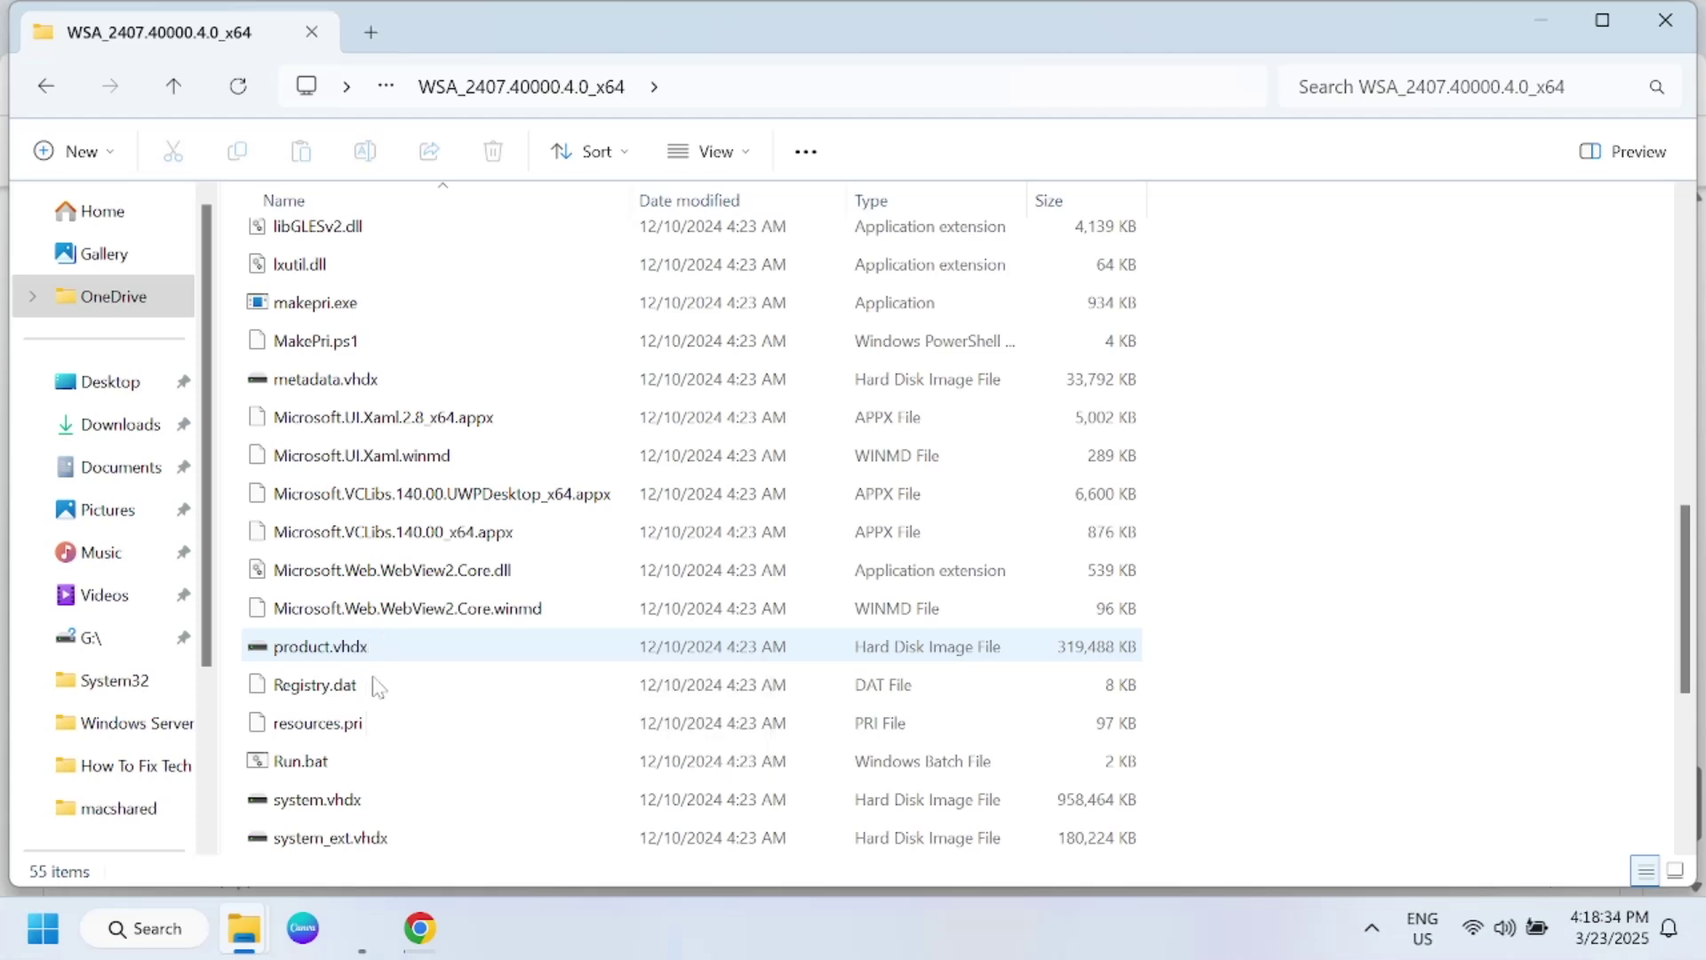
click(343, 762)
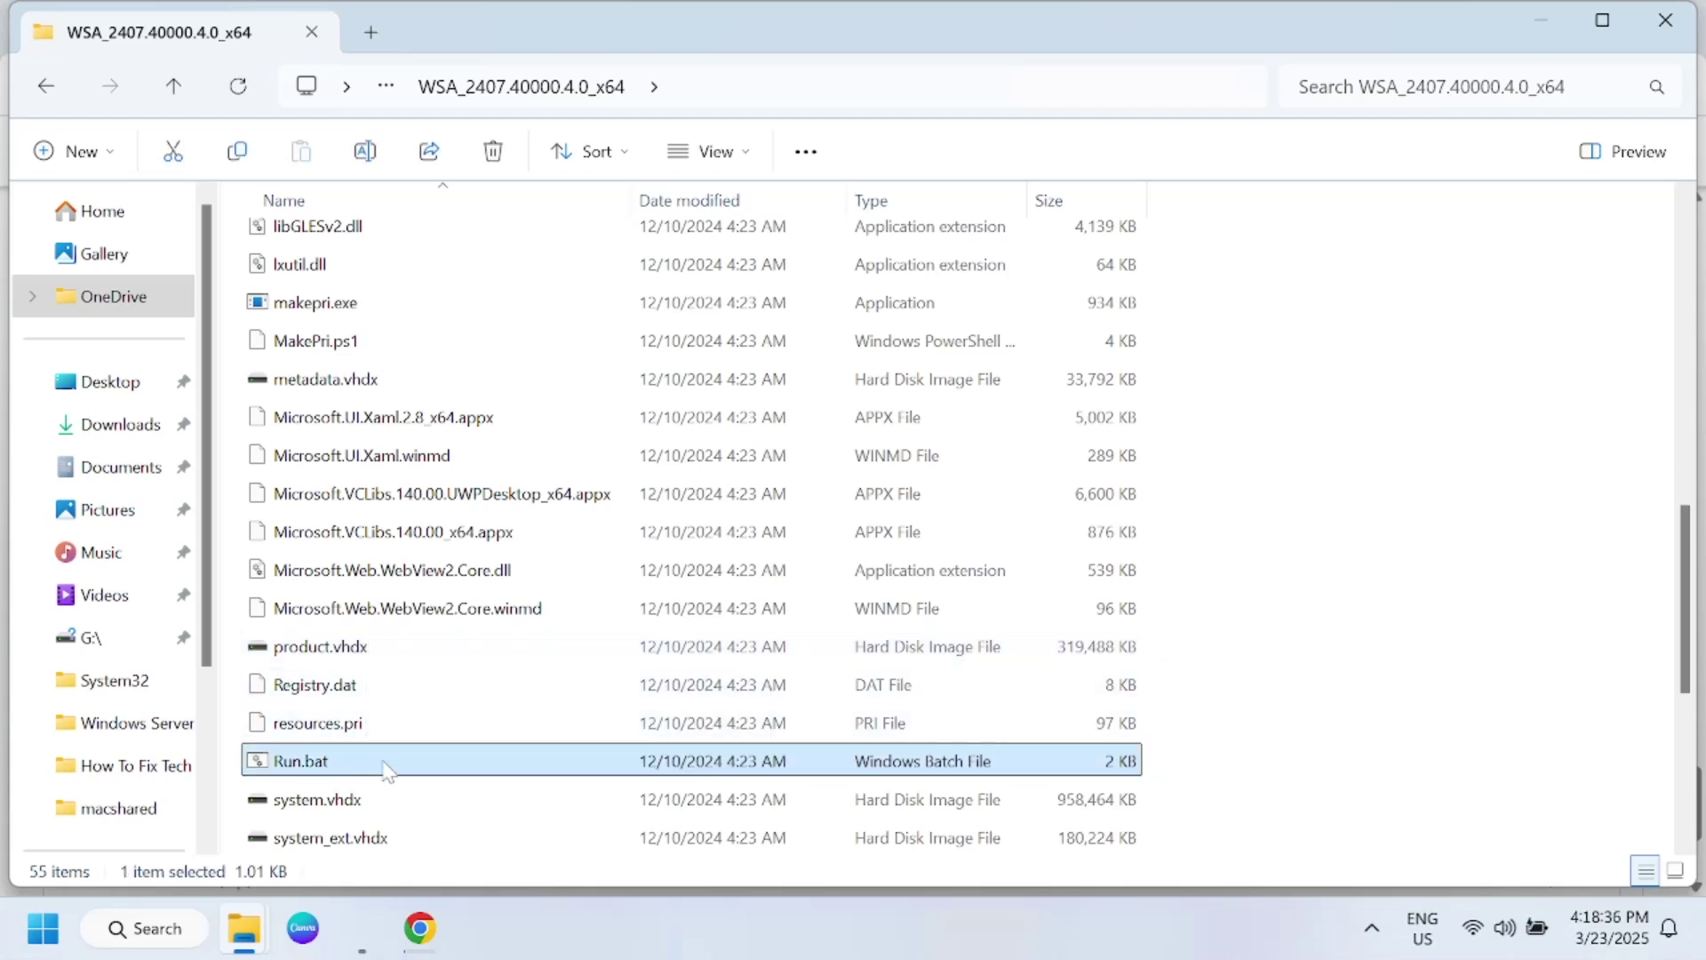
double_click(383, 762)
key(shift+F10)
click(558, 427)
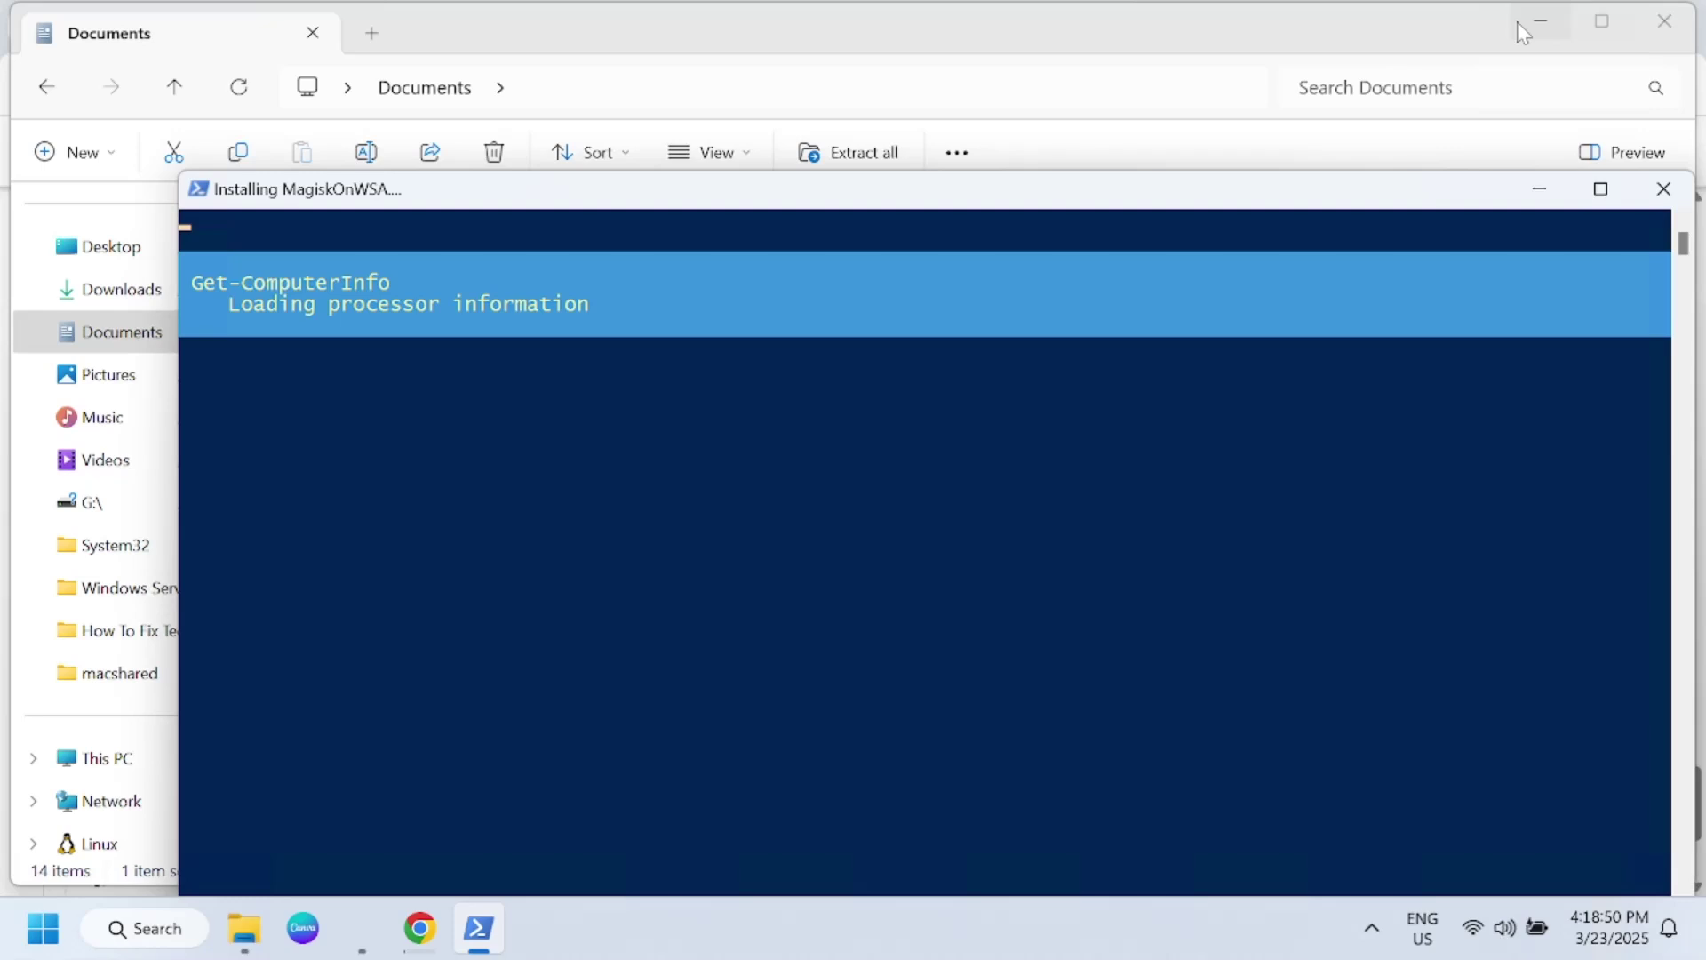
- Minimise File Explorer and exit Chrome despite its download in progress
click(1543, 25)
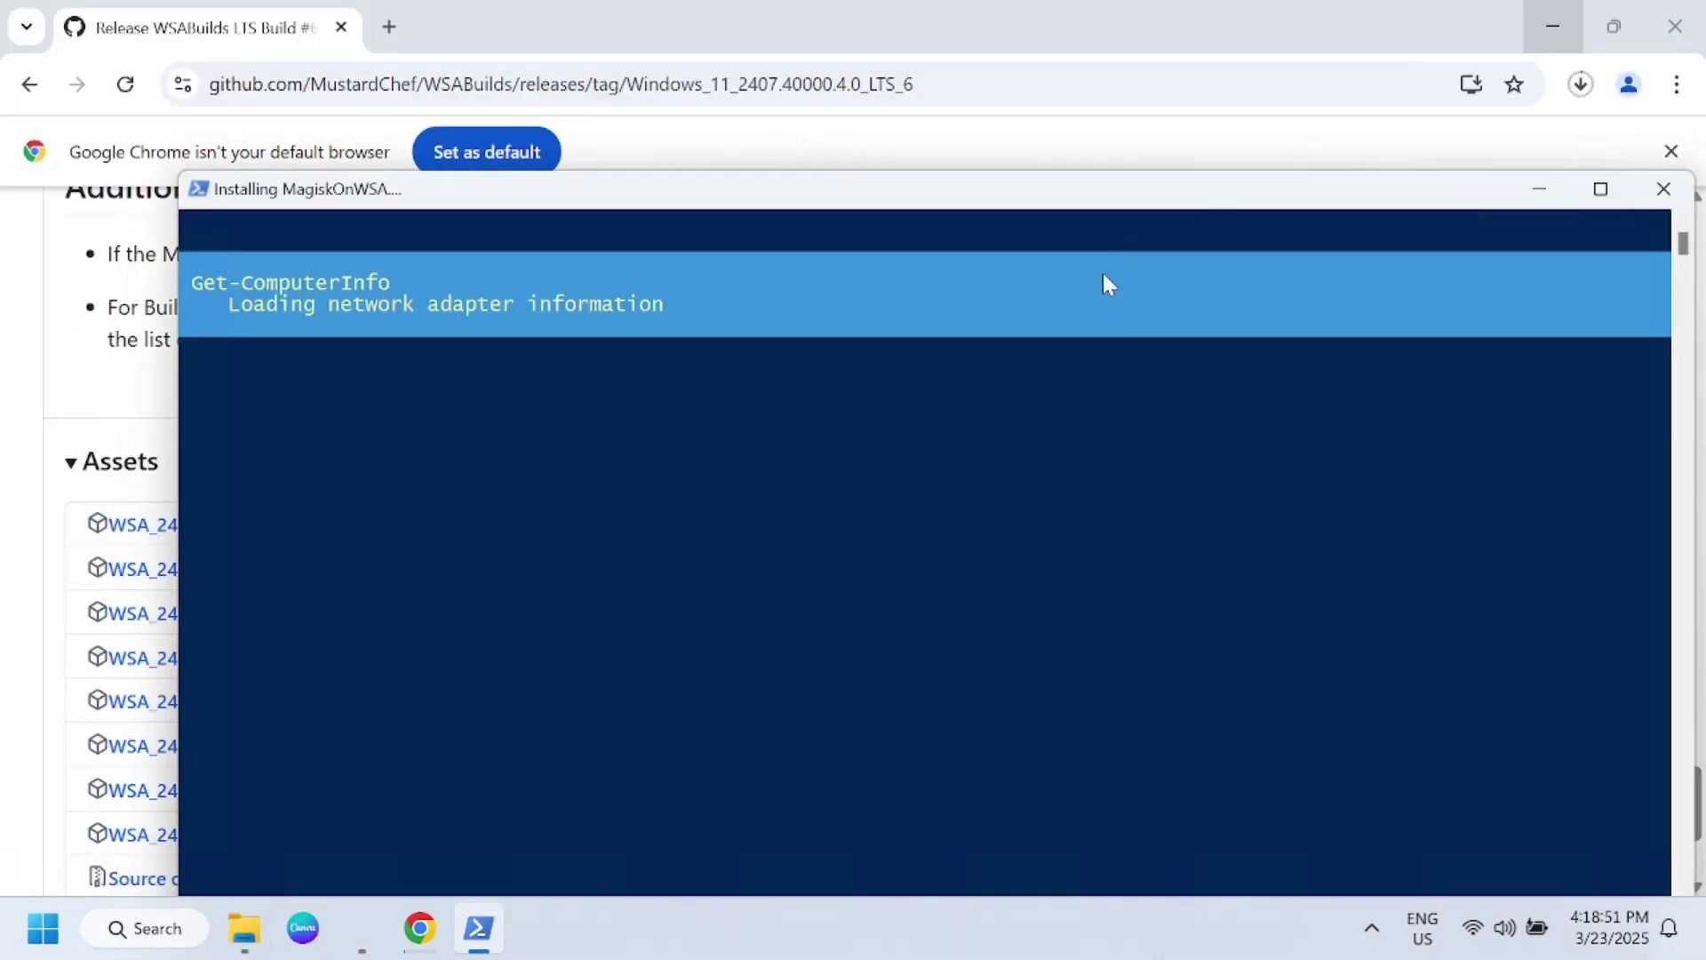
click(1675, 27)
click(971, 257)
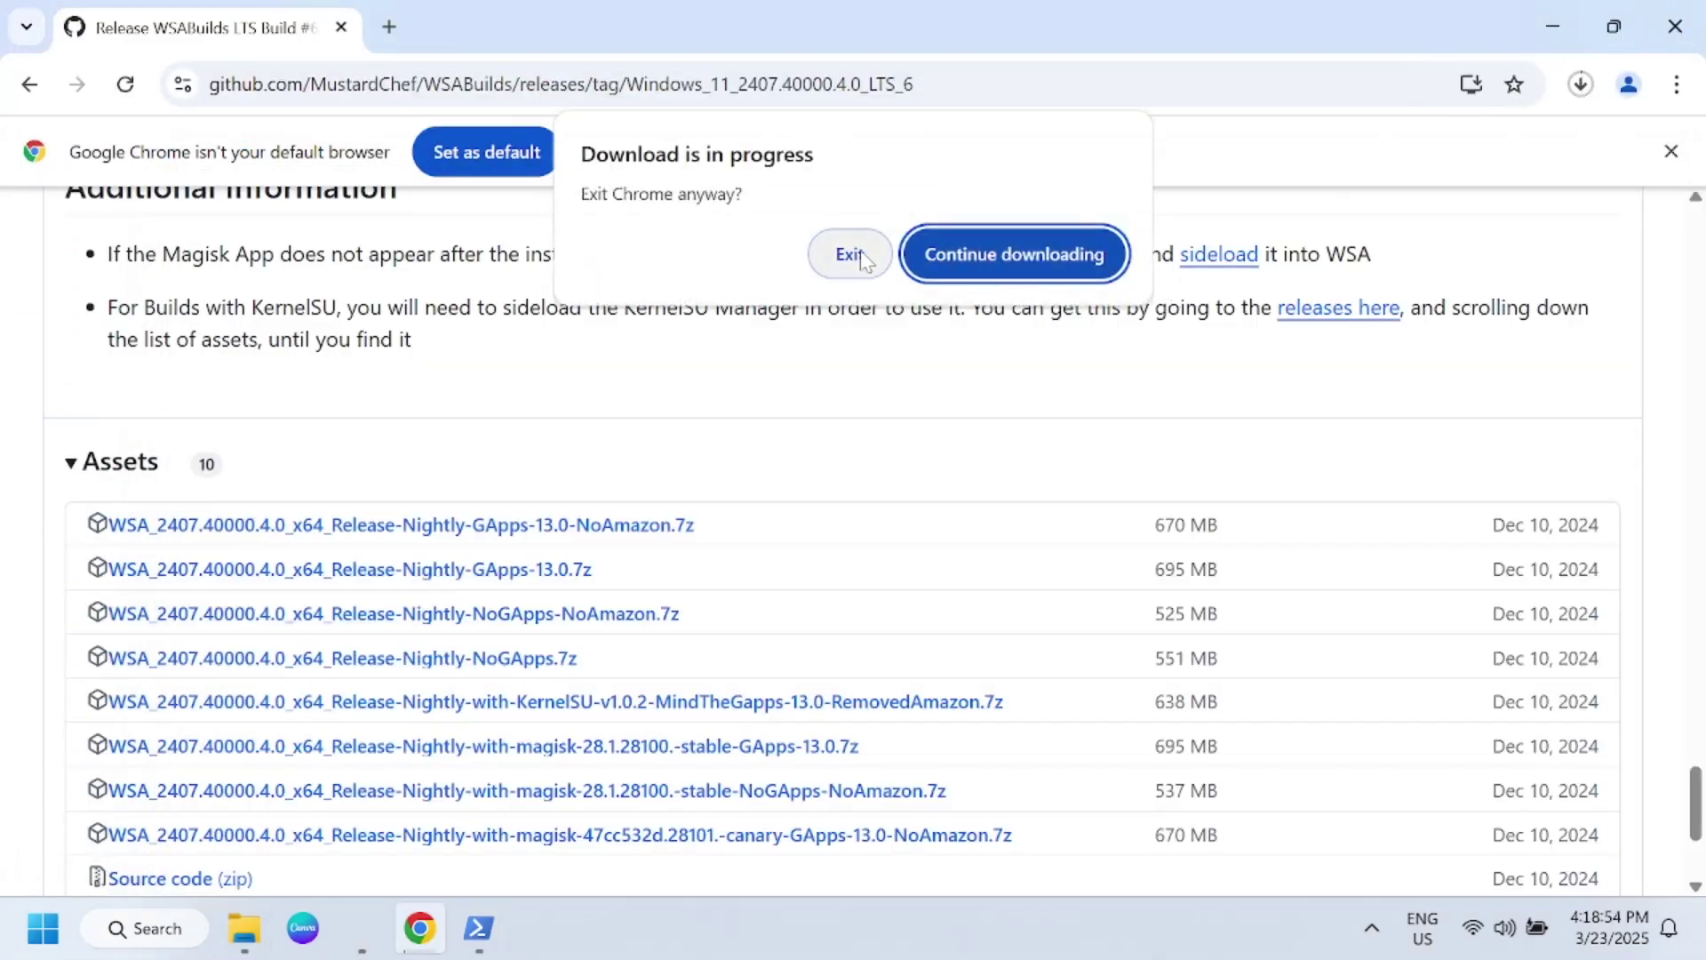
- Allow makepri.exe to run, unchecking Always ask, while the installer console finishes
drag(1262, 195, 1192, 161)
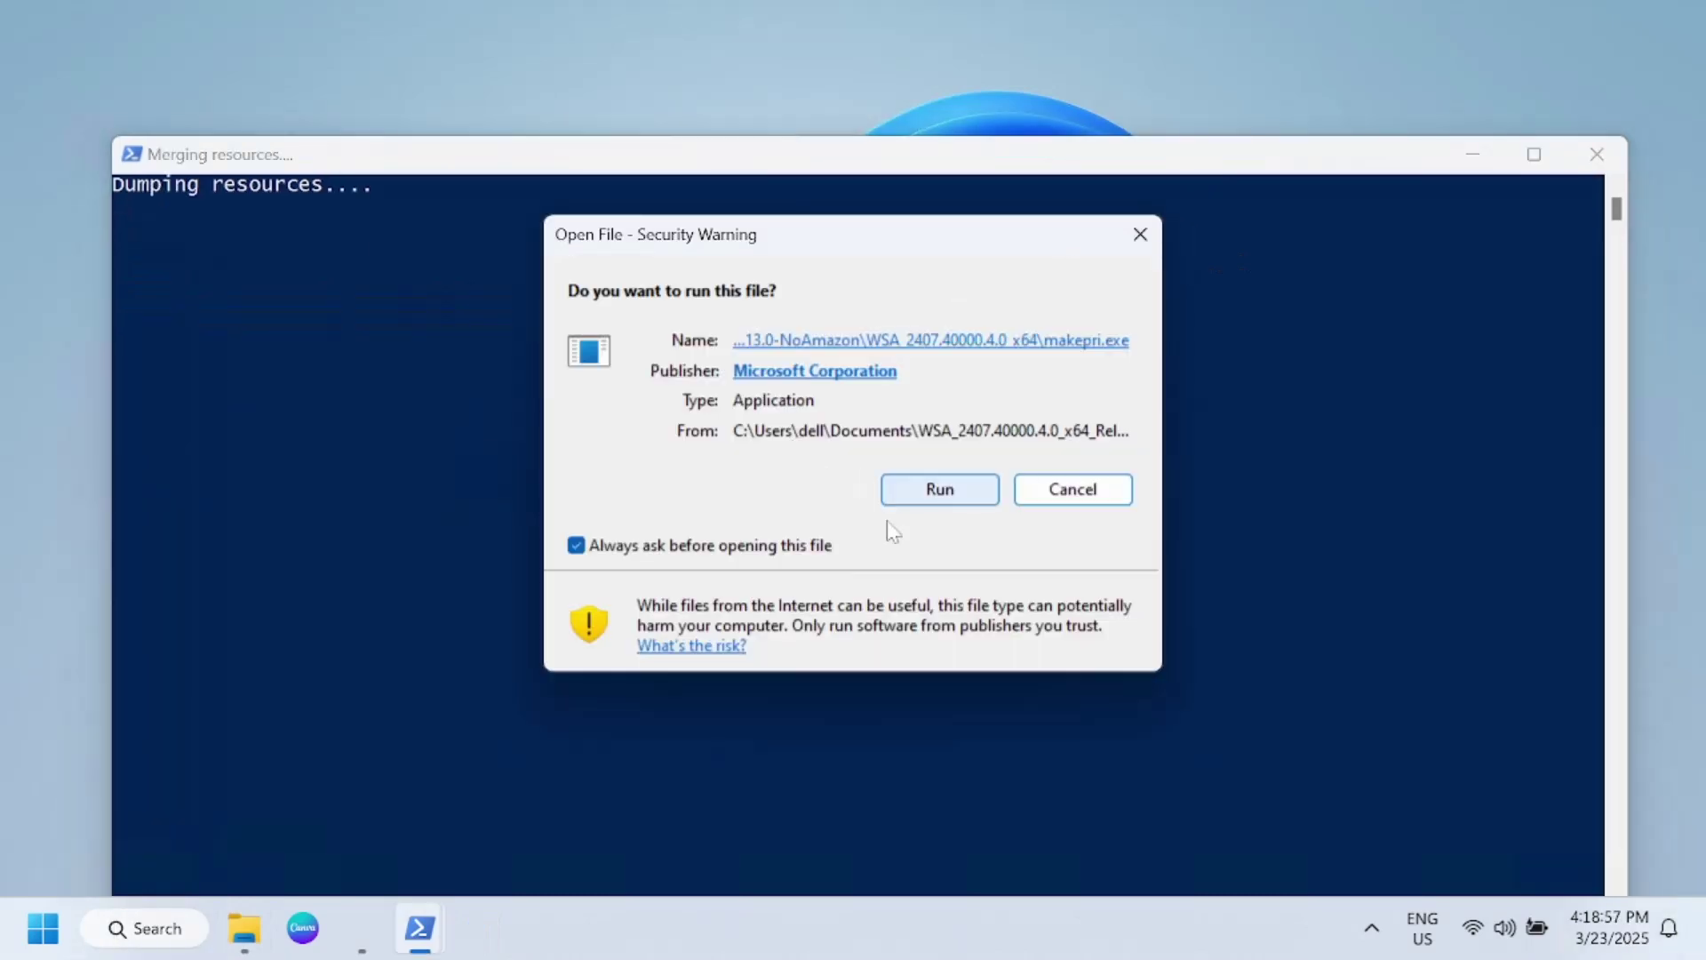
click(631, 549)
click(969, 480)
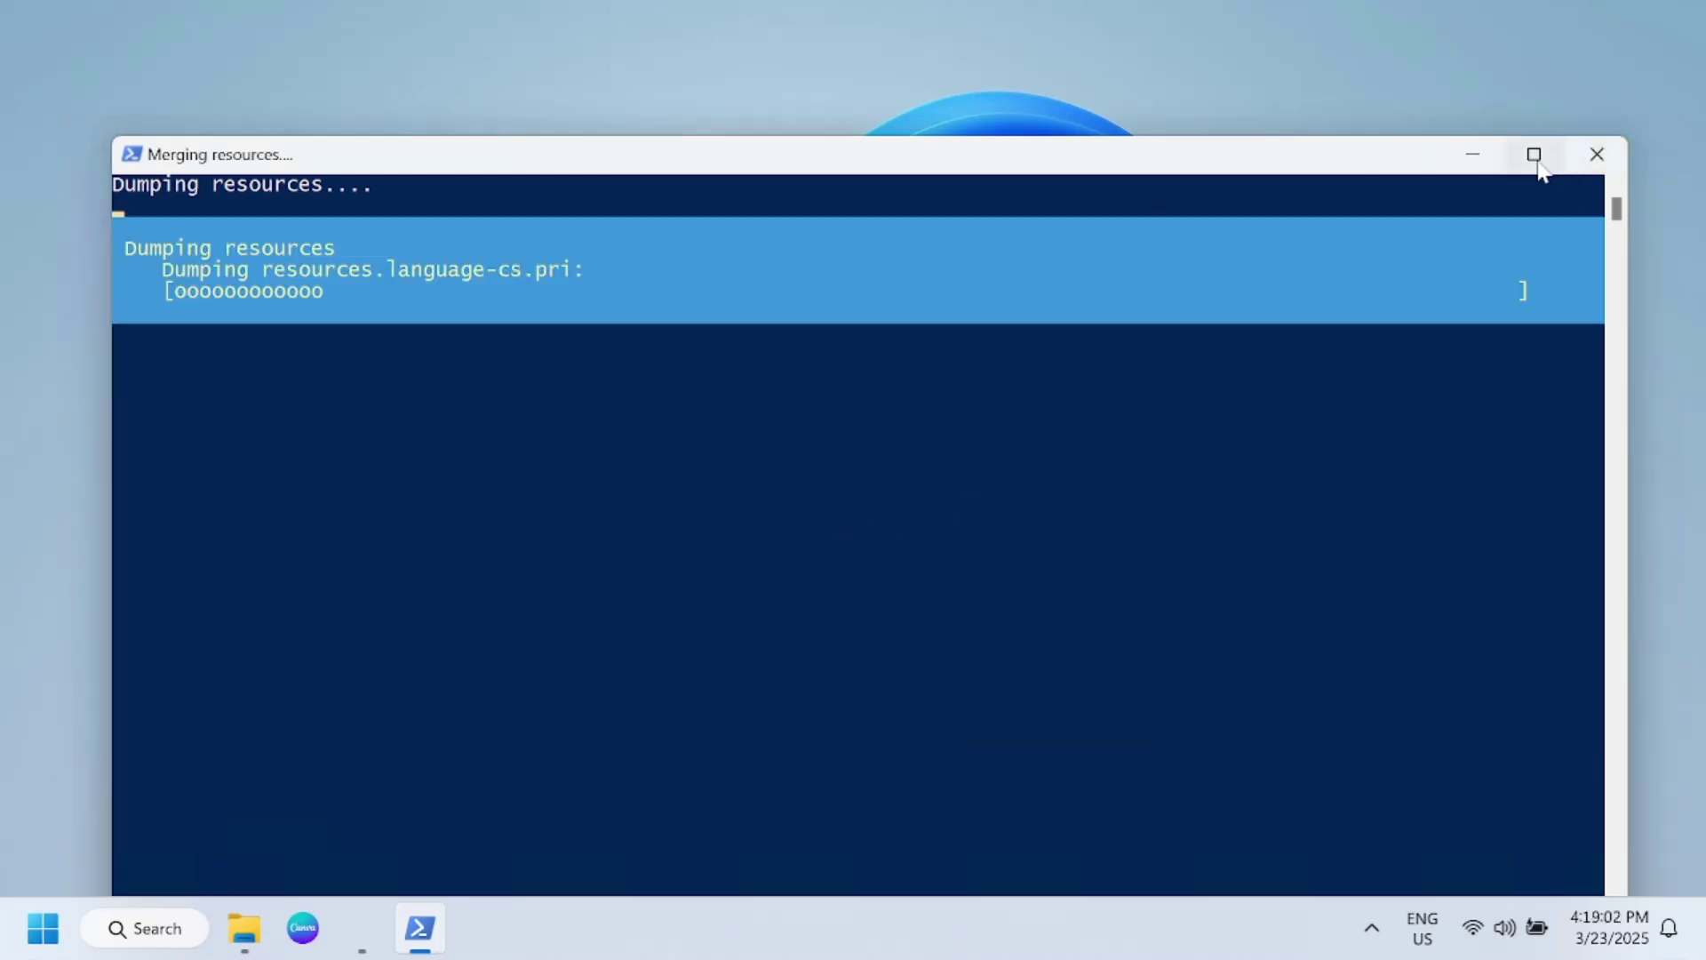
drag(1360, 168, 1344, 123)
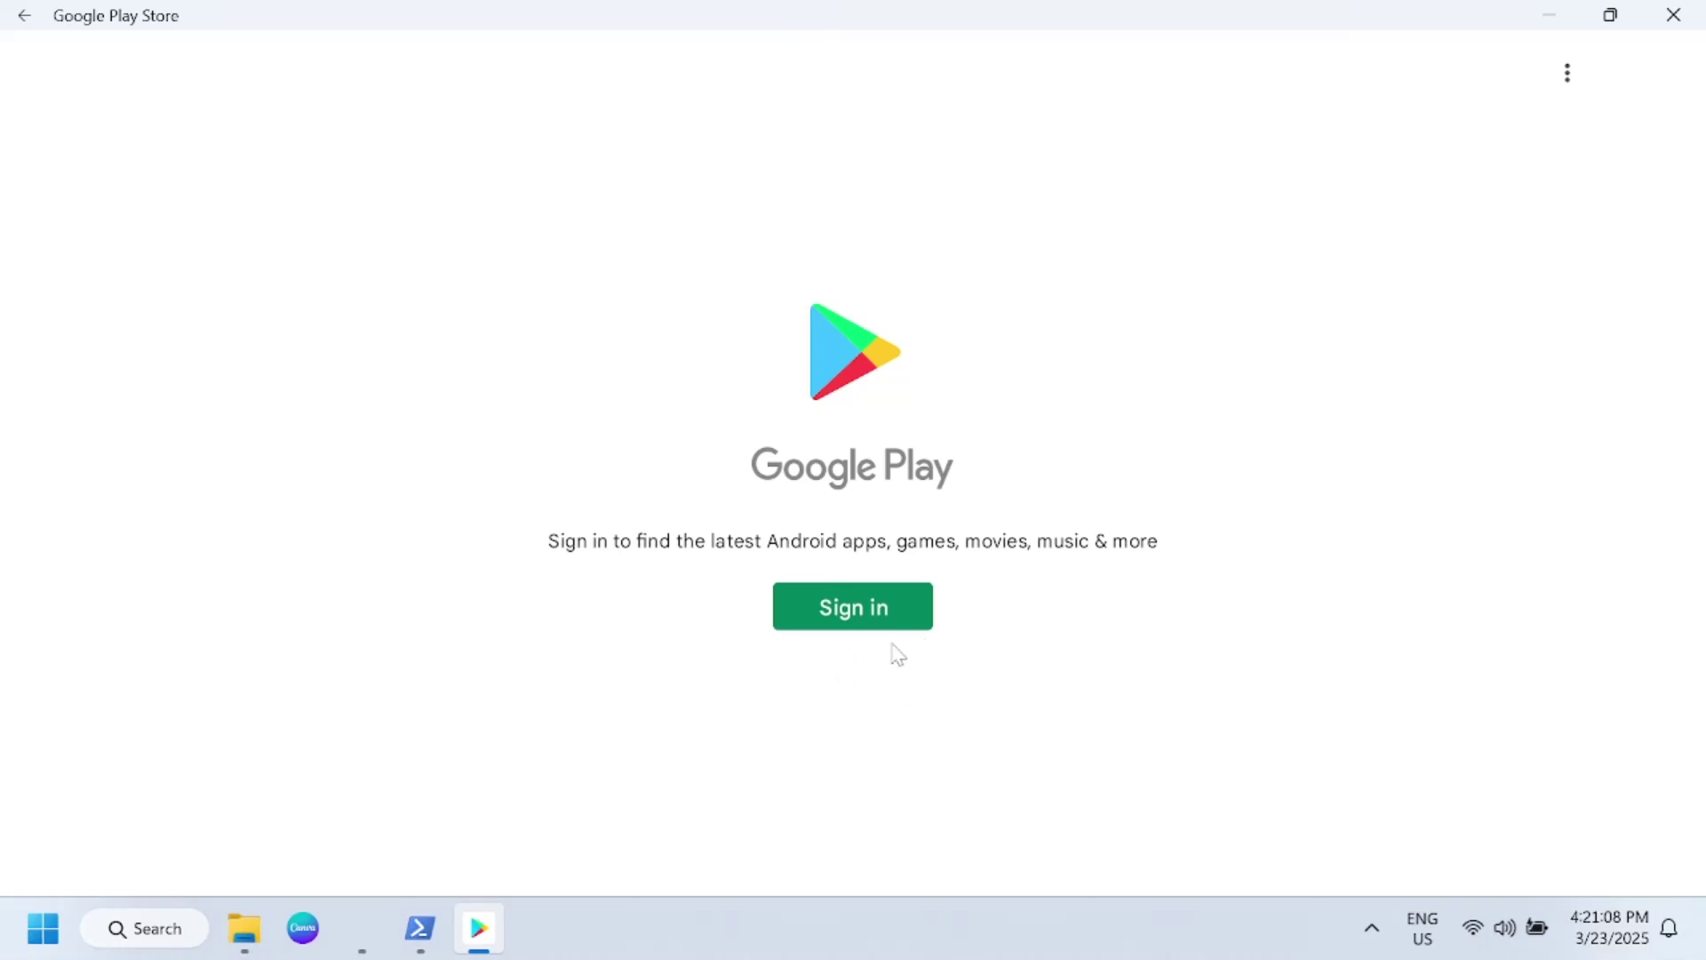
- Start the Google Play sign-in and bring the PowerShell installer forward to confirm All Done
click(875, 624)
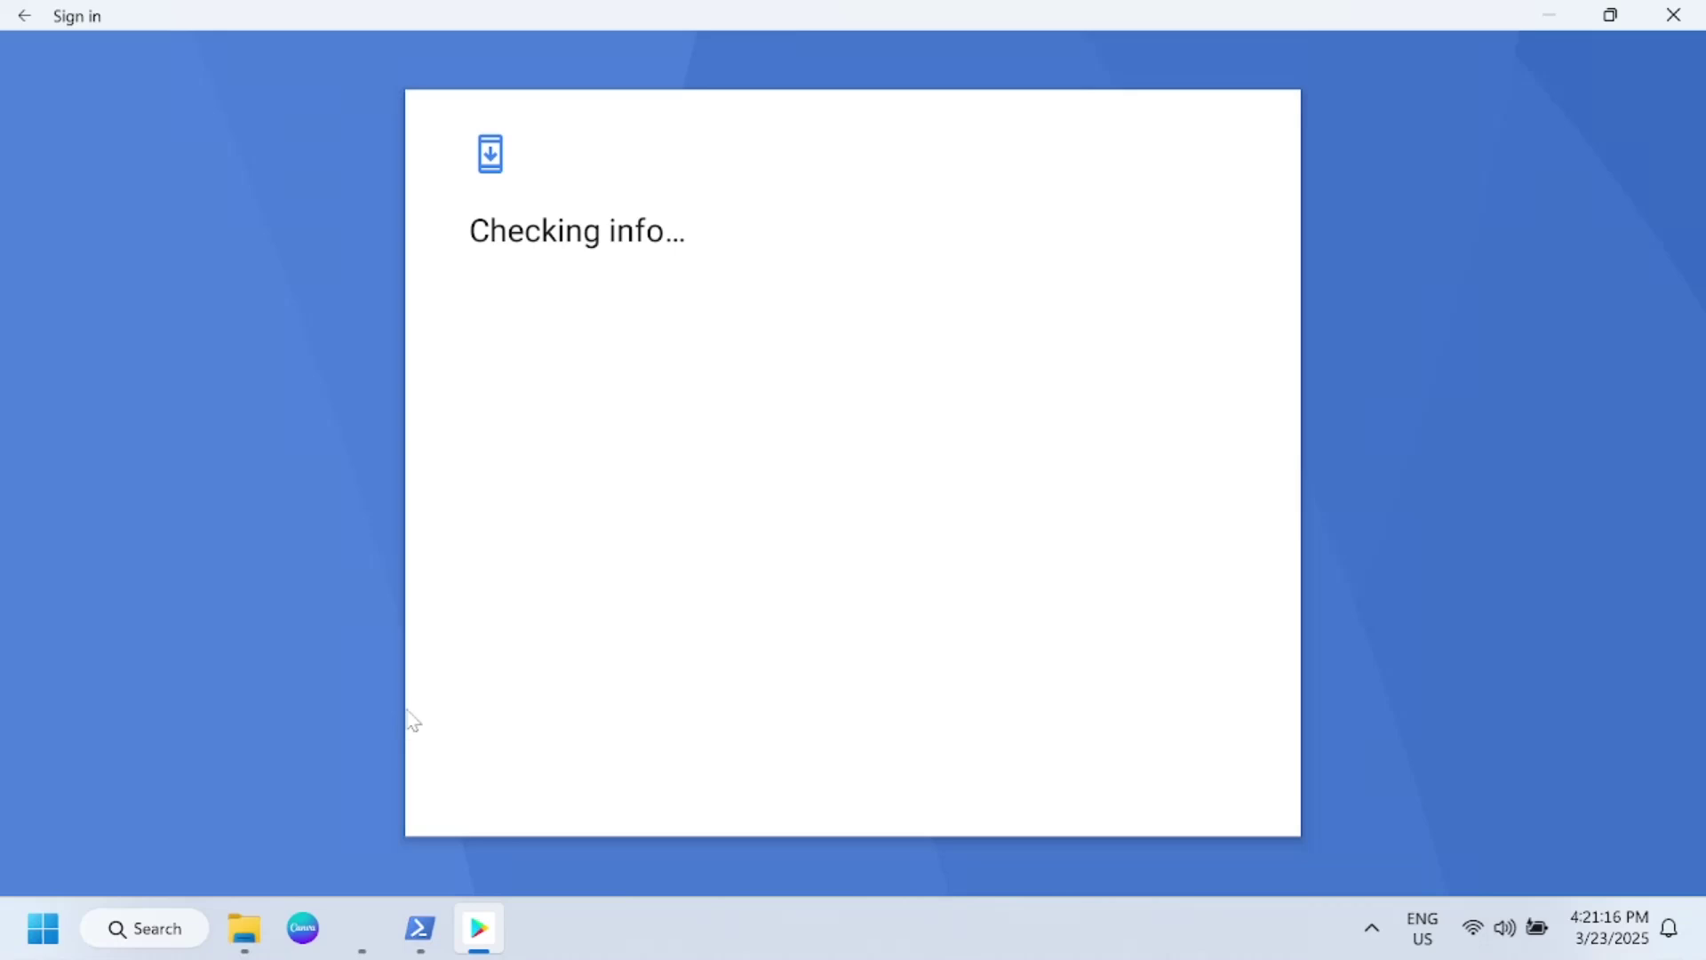
click(423, 939)
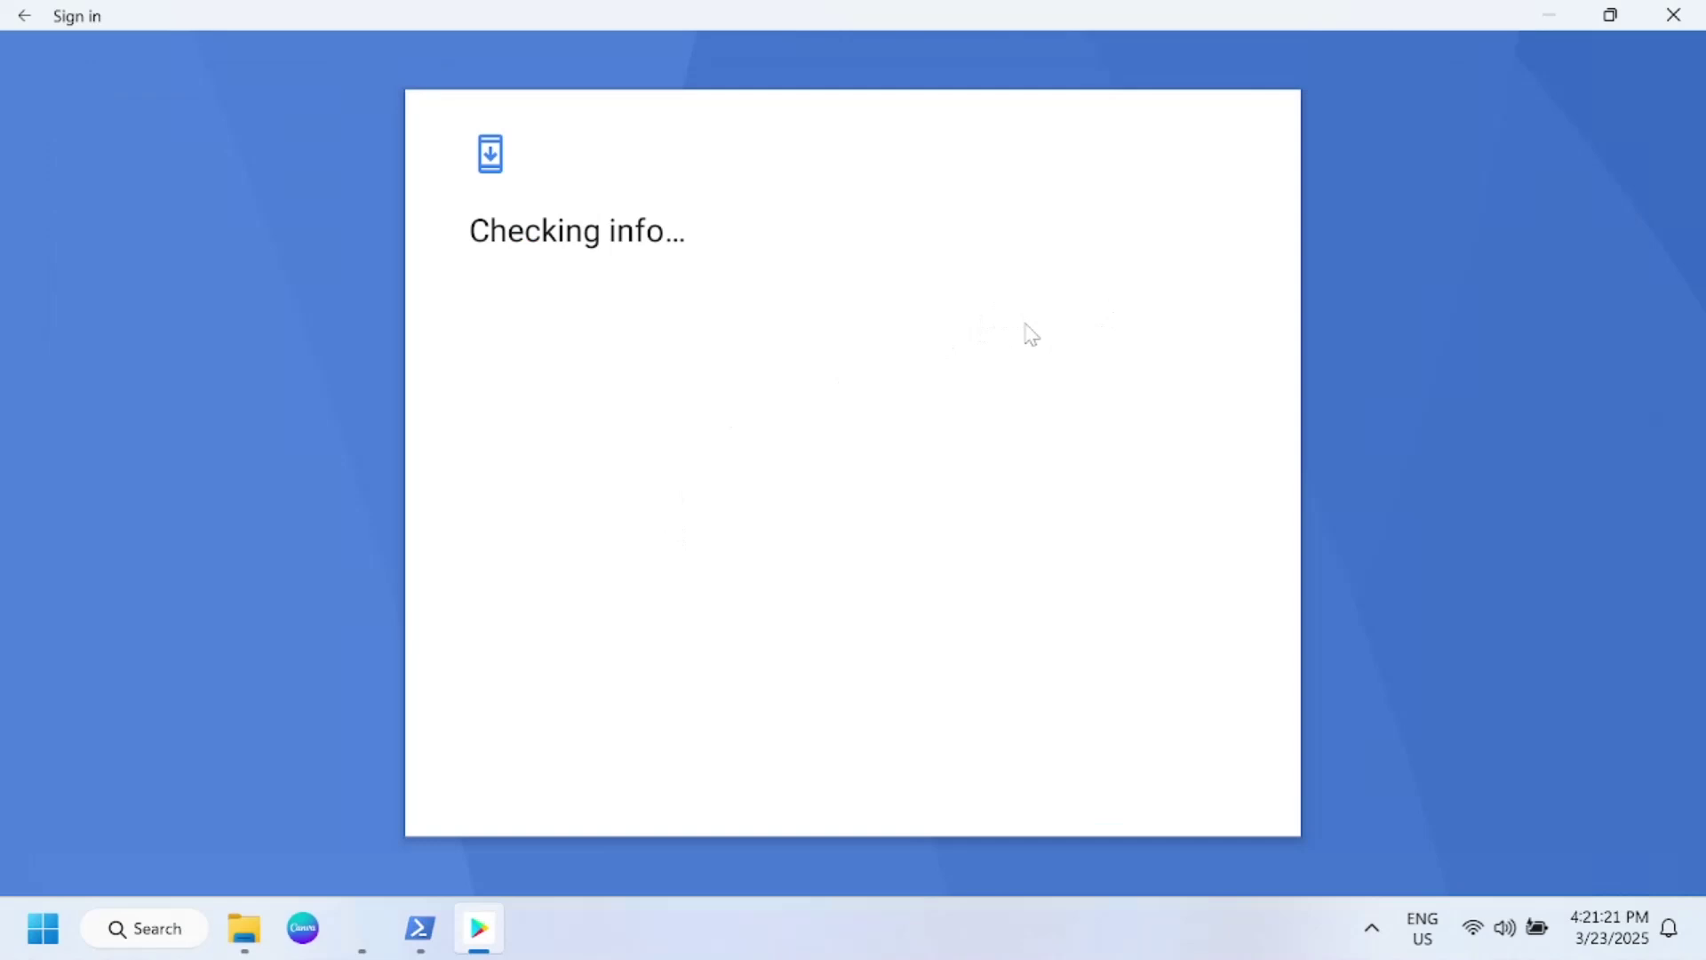
click(420, 926)
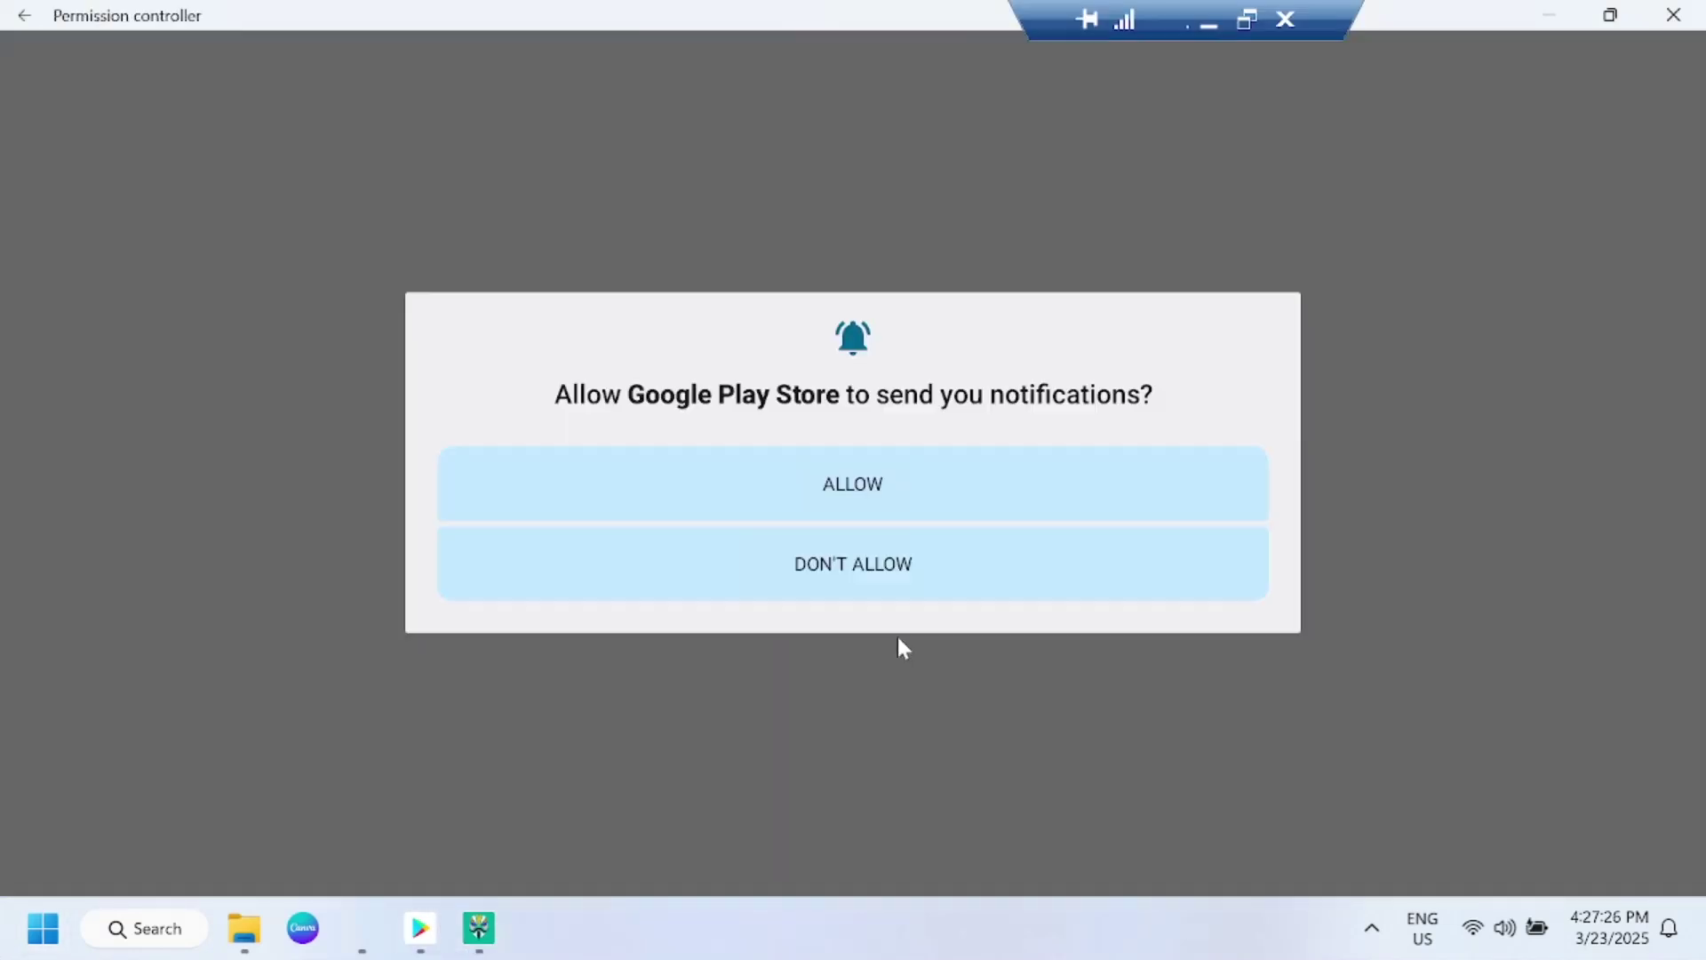
- Allow Google Play Store notifications and scroll through the store's home page
click(894, 498)
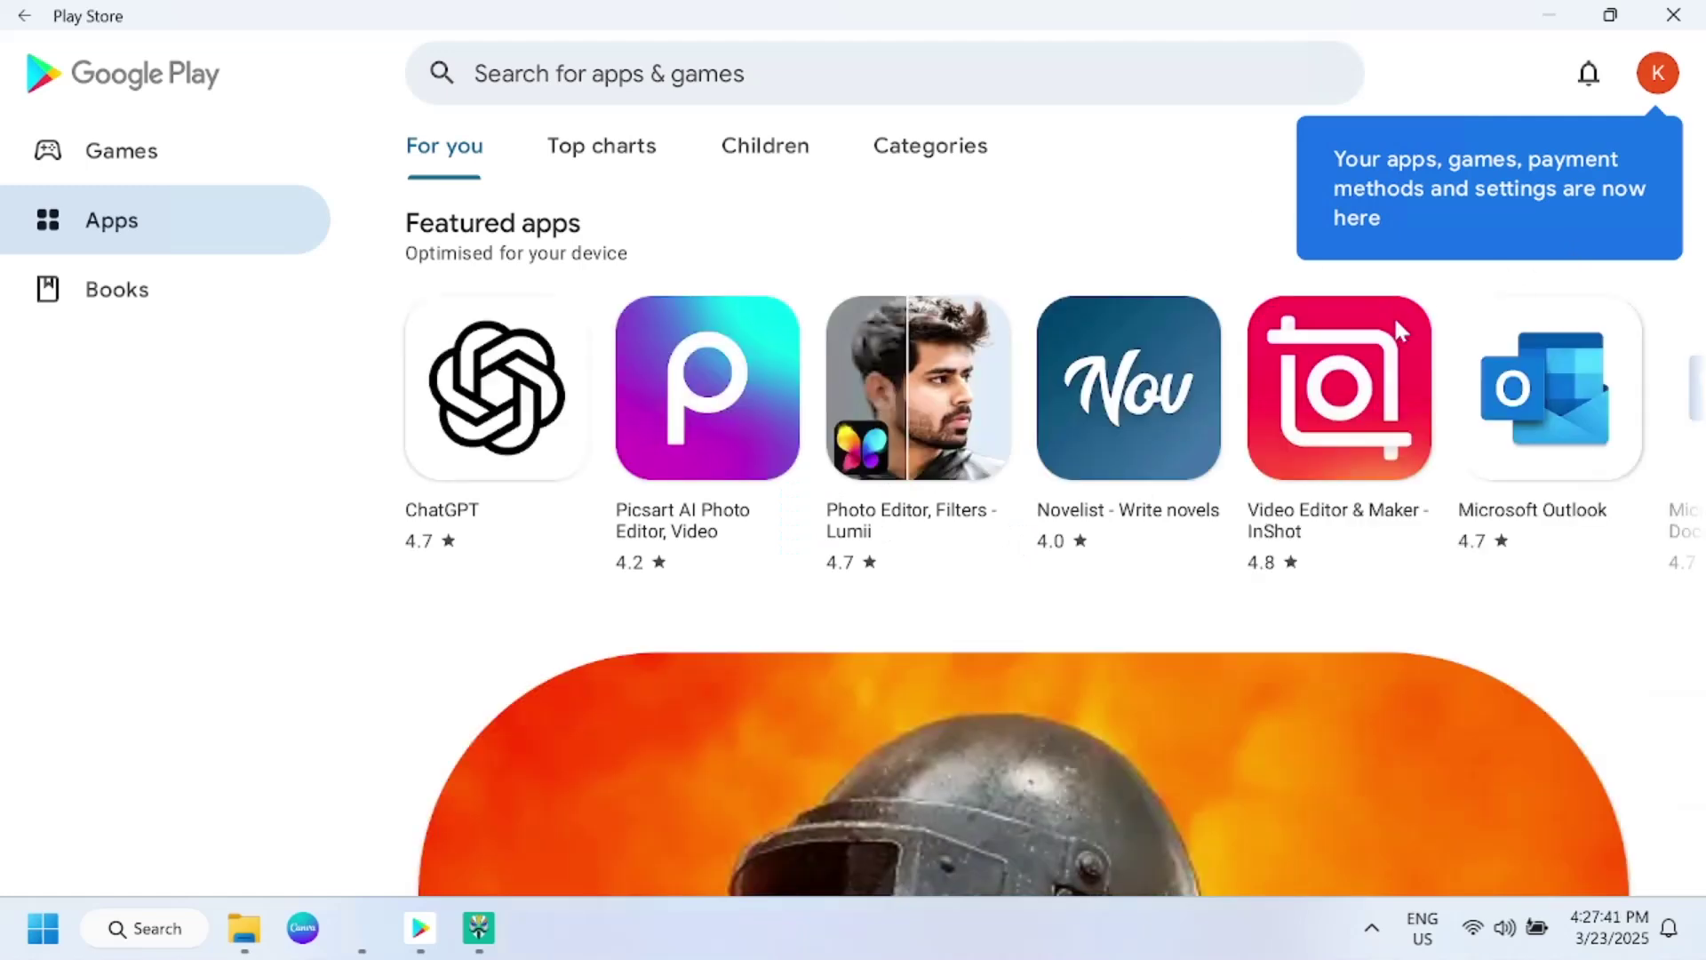
scroll(846, 544, down, 1)
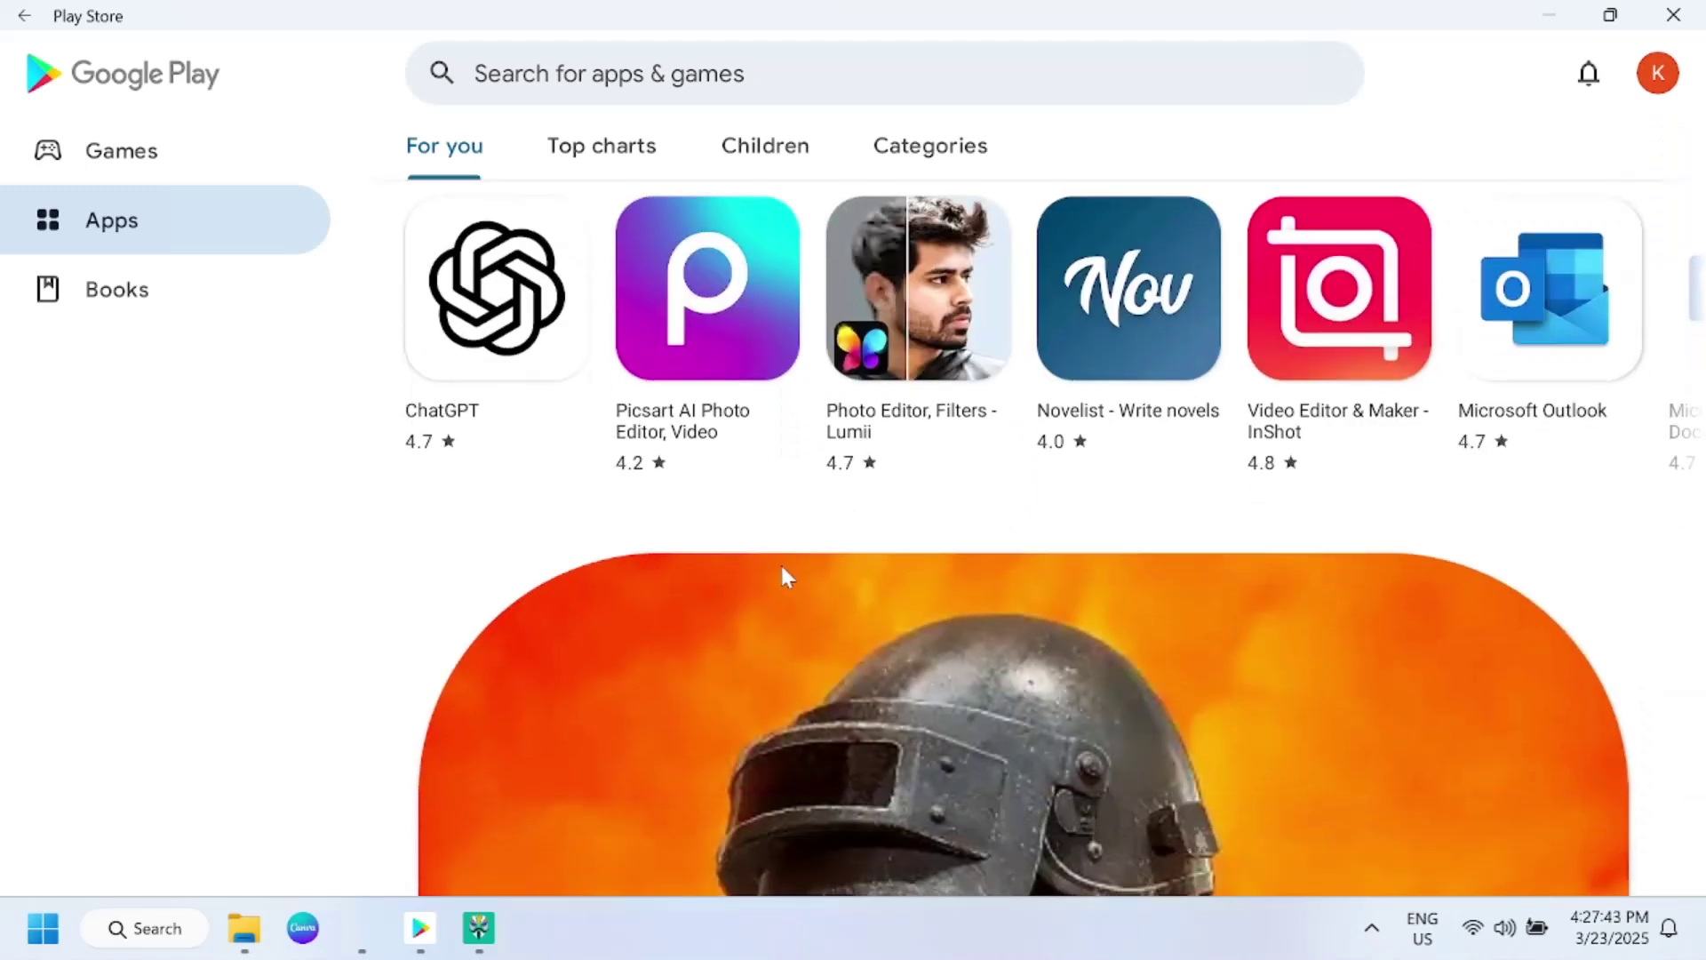
scroll(781, 563, down, 7)
scroll(782, 569, down, 5)
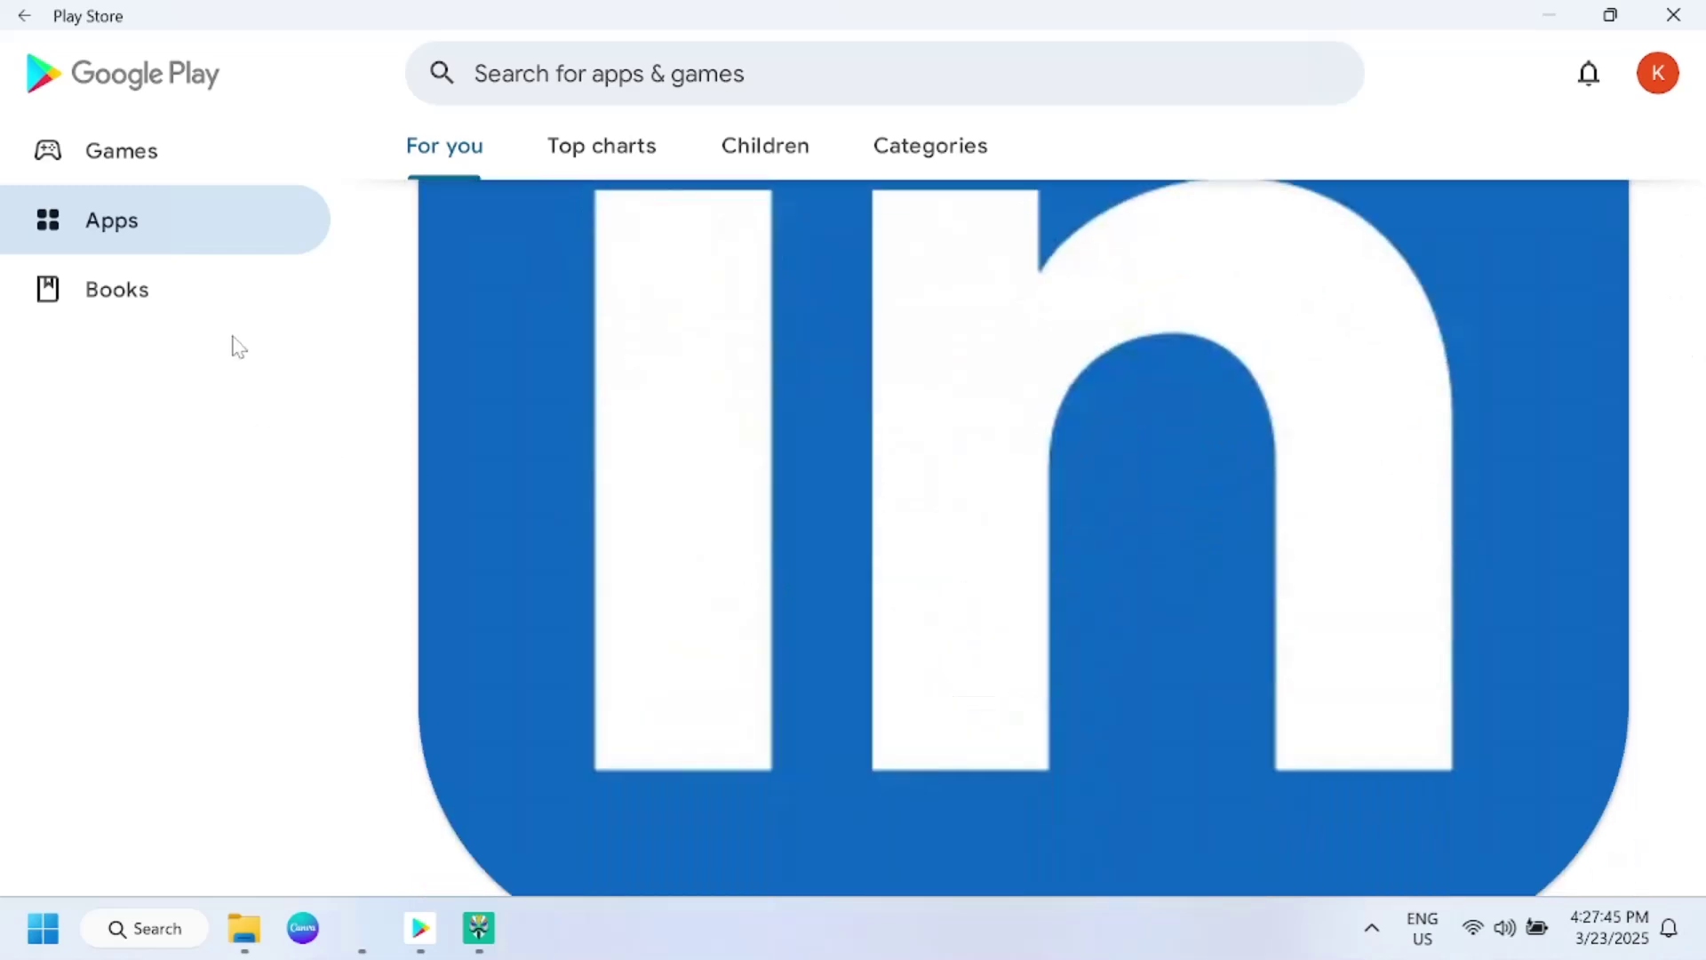
- Switch to the Games section, then back to Apps, and browse its listings
click(164, 157)
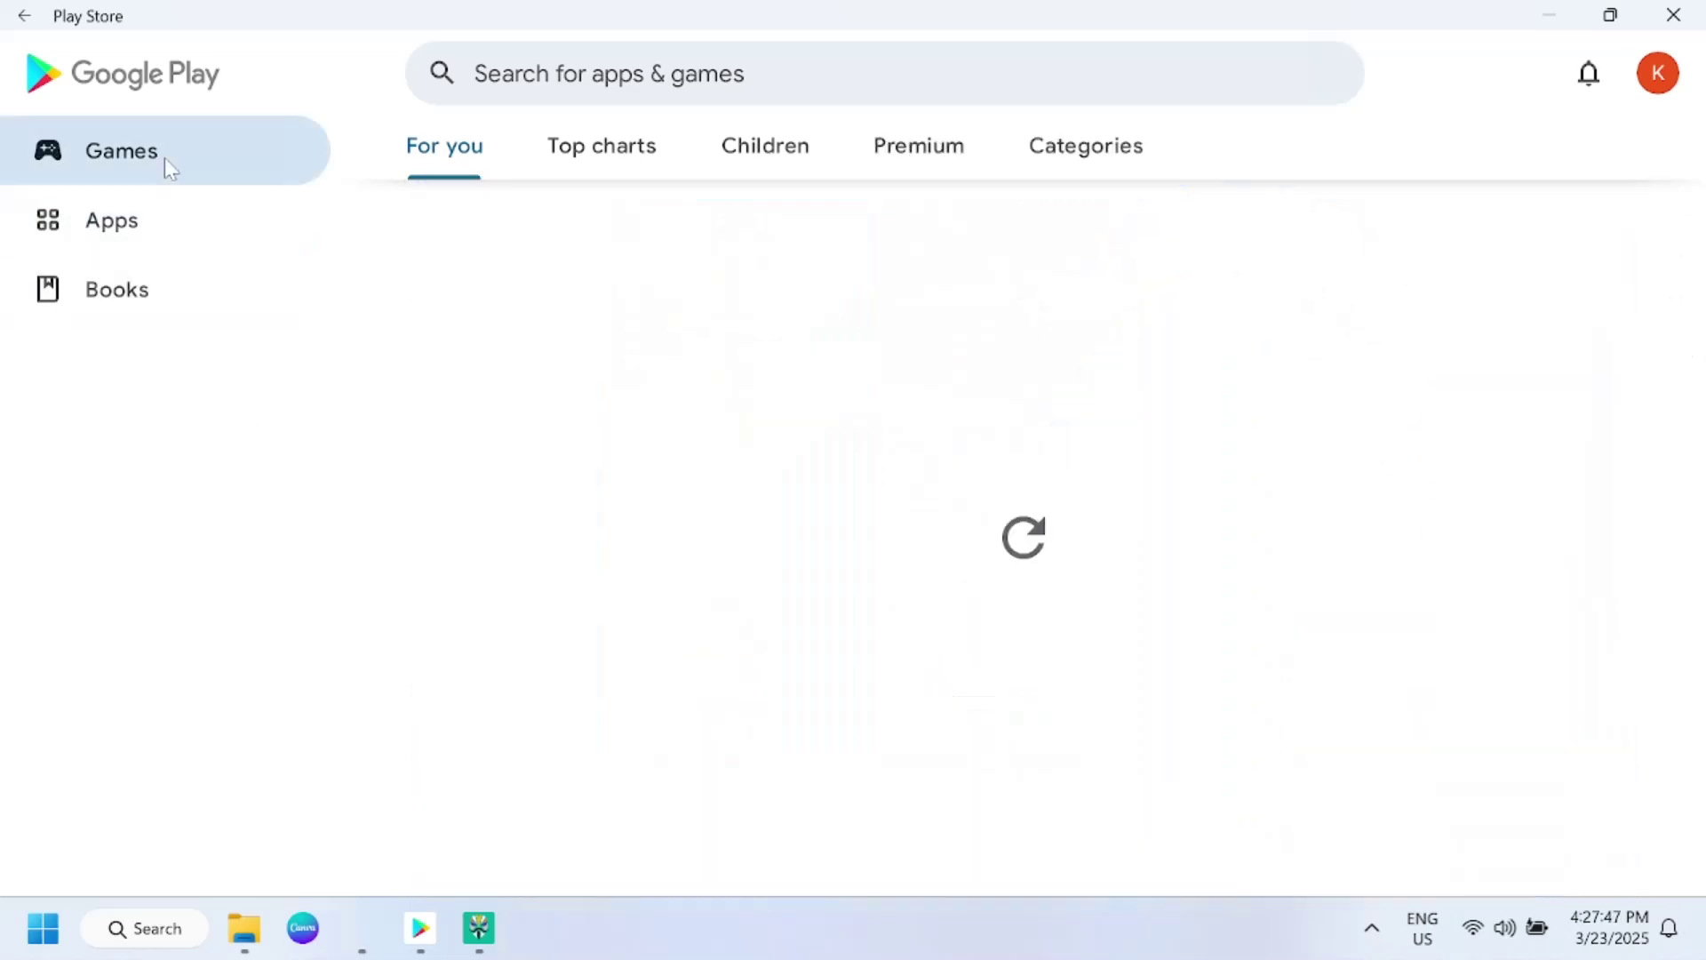
click(141, 216)
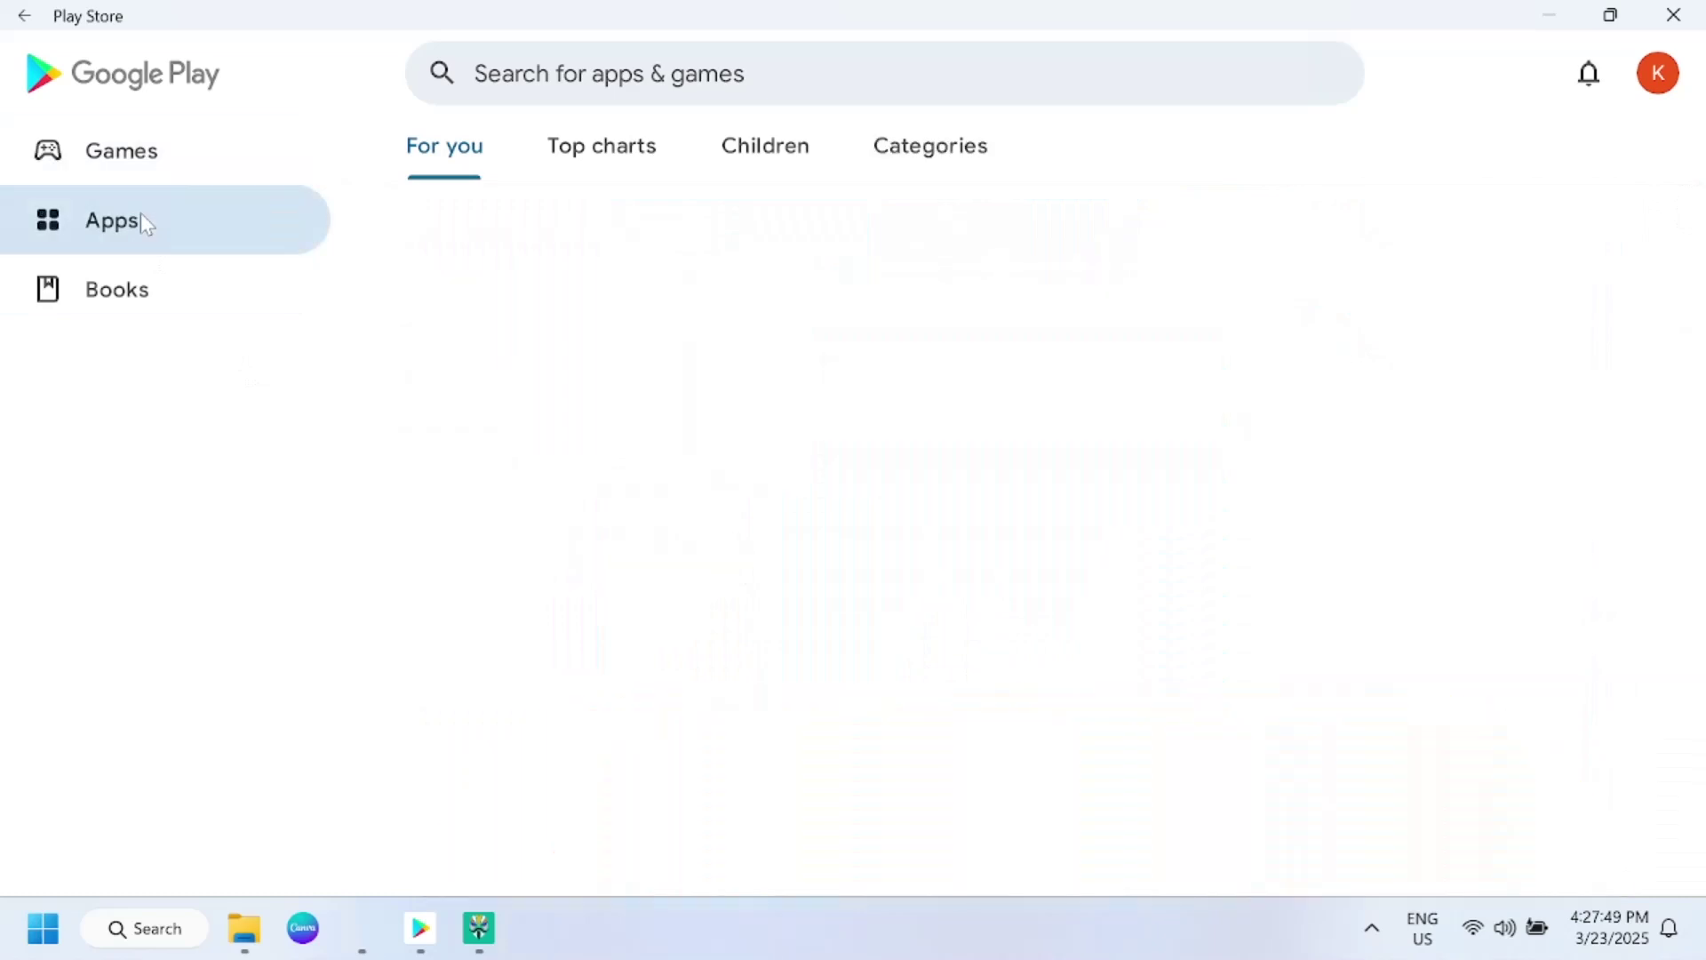
scroll(588, 573, down, 4)
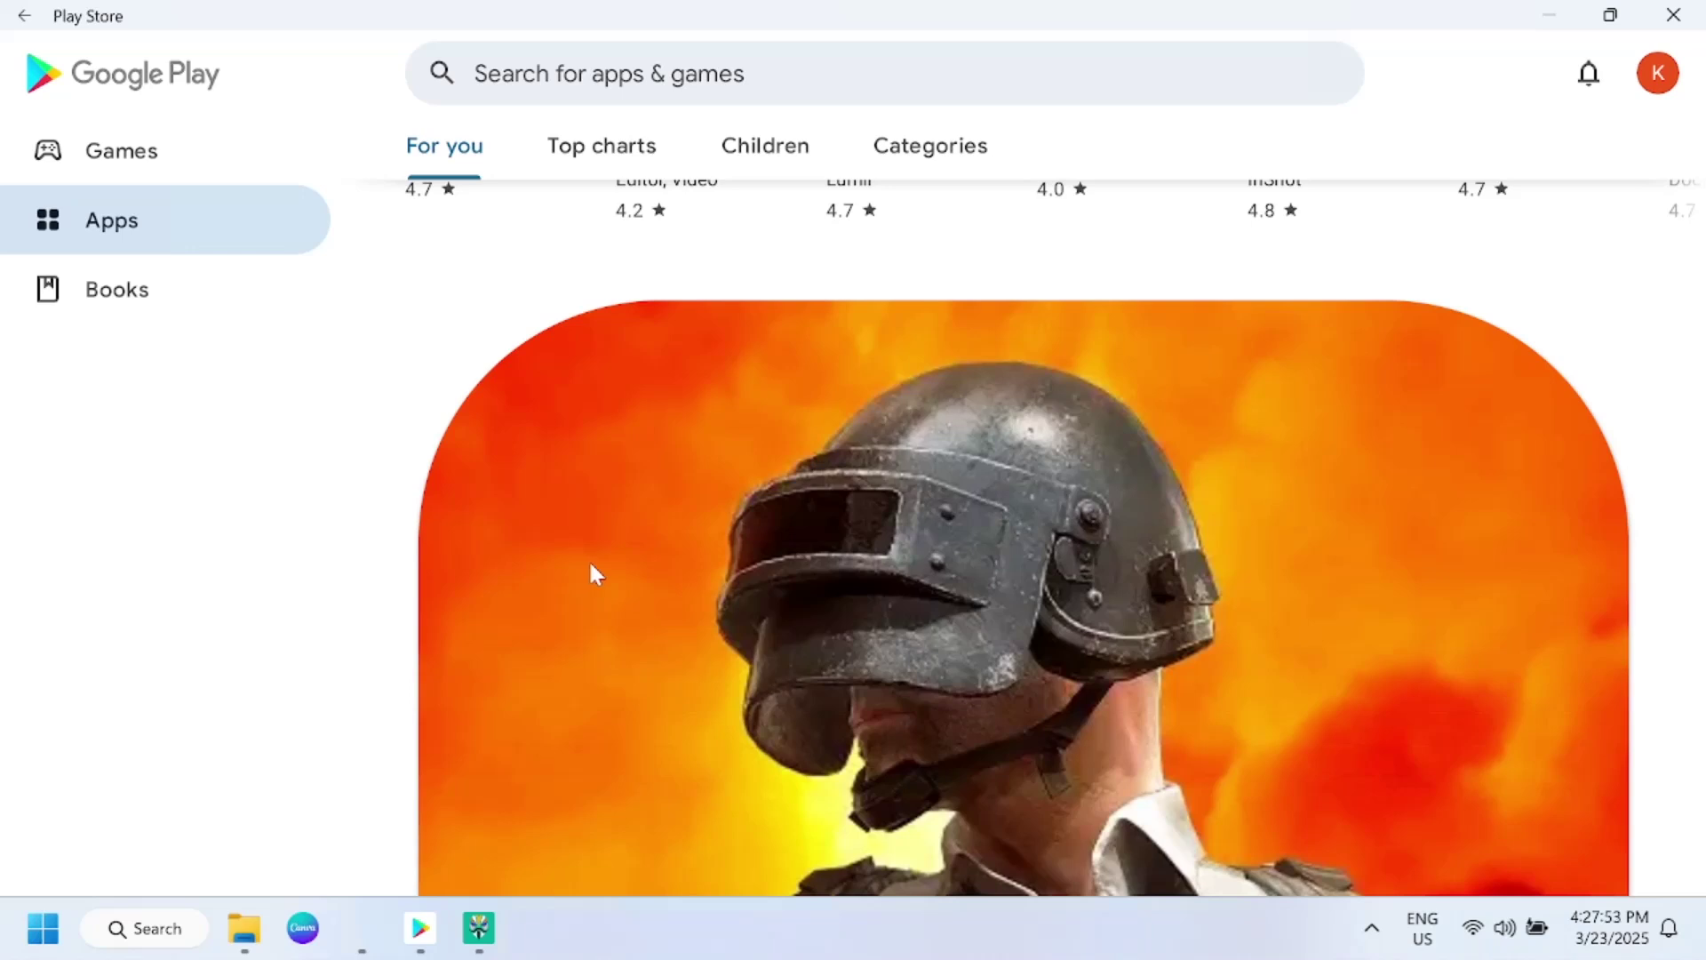
scroll(589, 558, up, 1)
scroll(869, 544, up, 2)
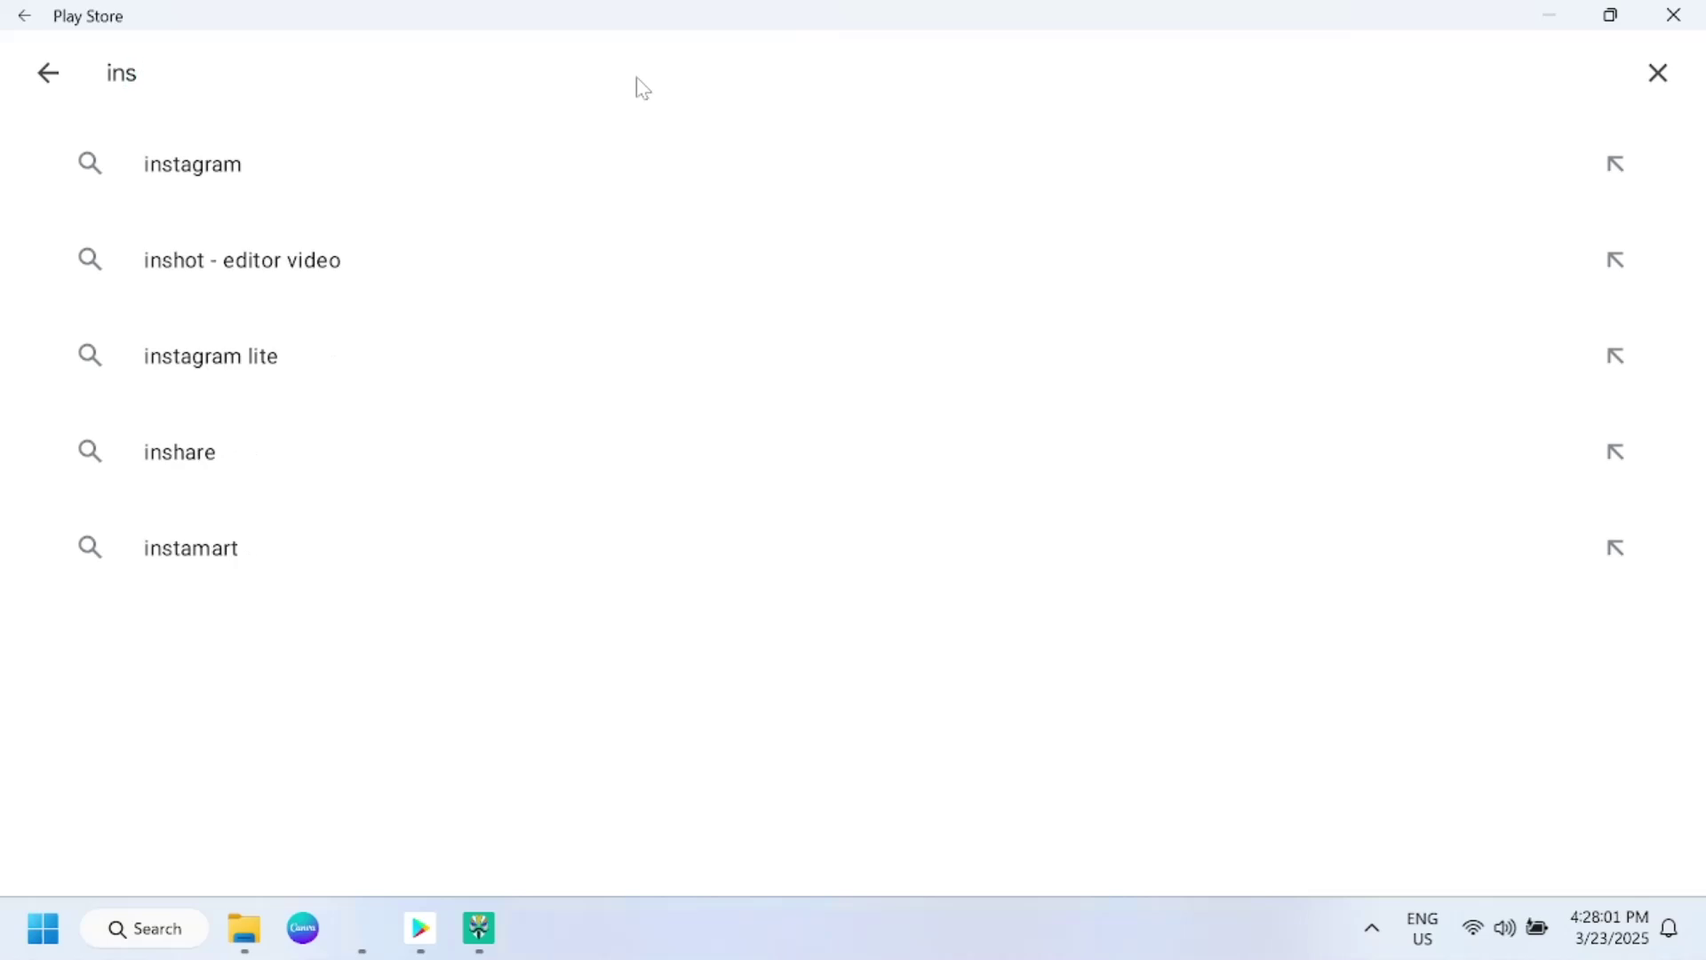
- Search the store for Instagram and start installing its 103 MB package
click(301, 178)
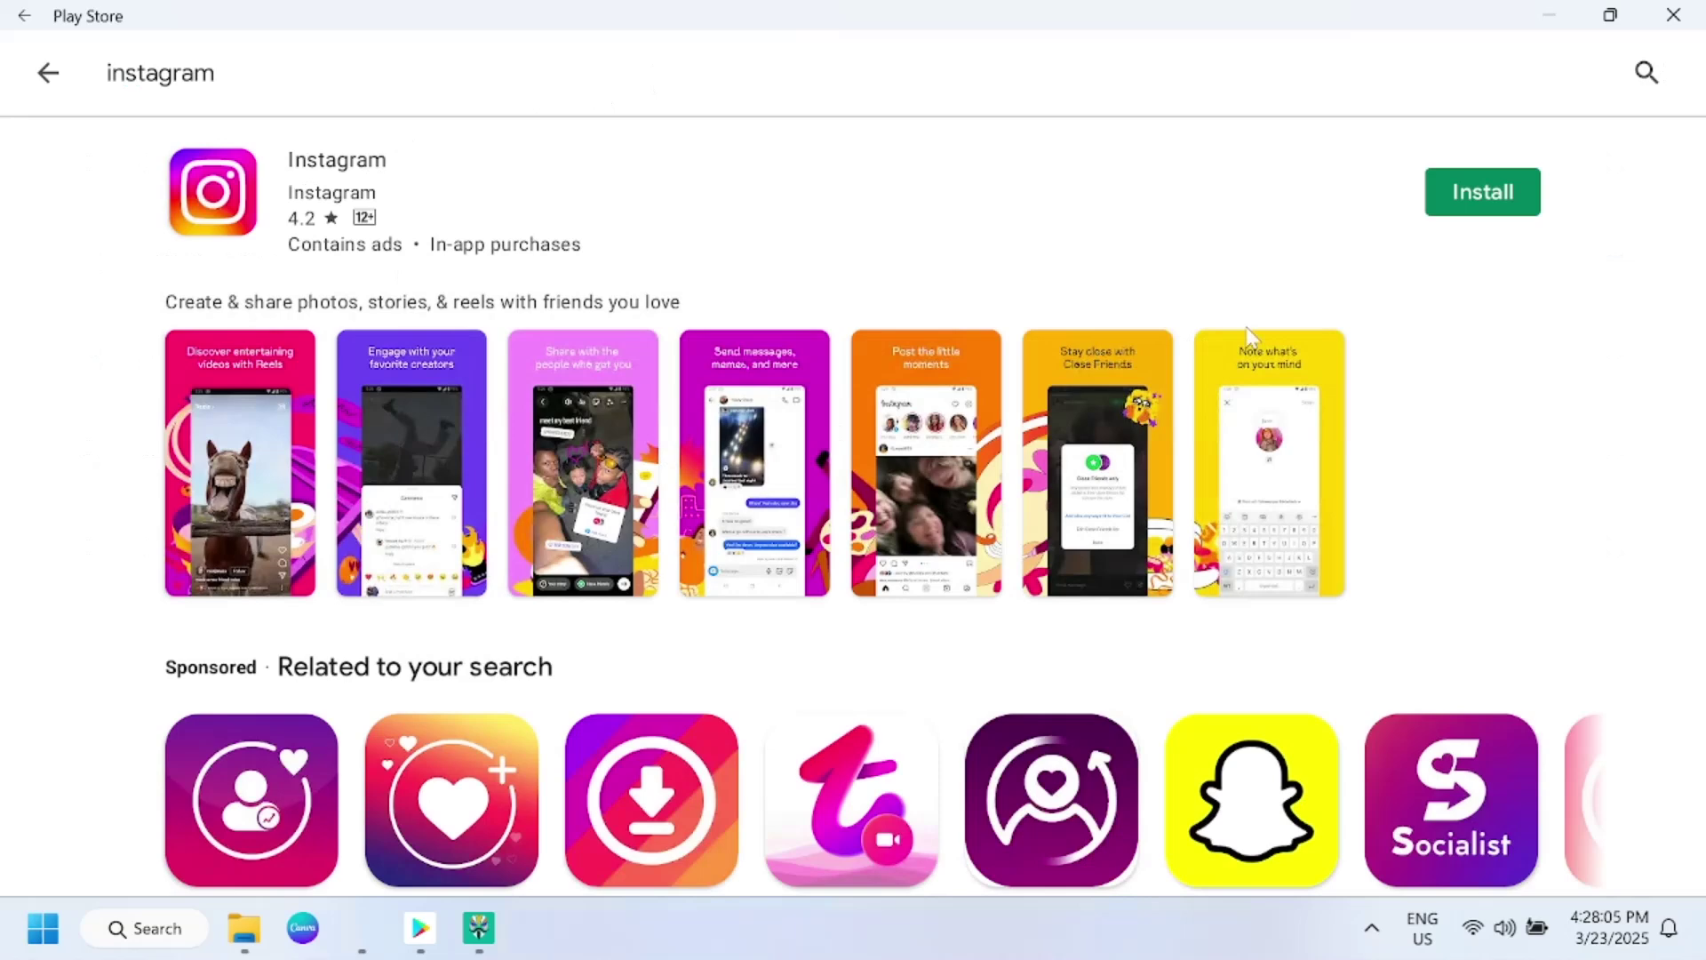
click(1470, 210)
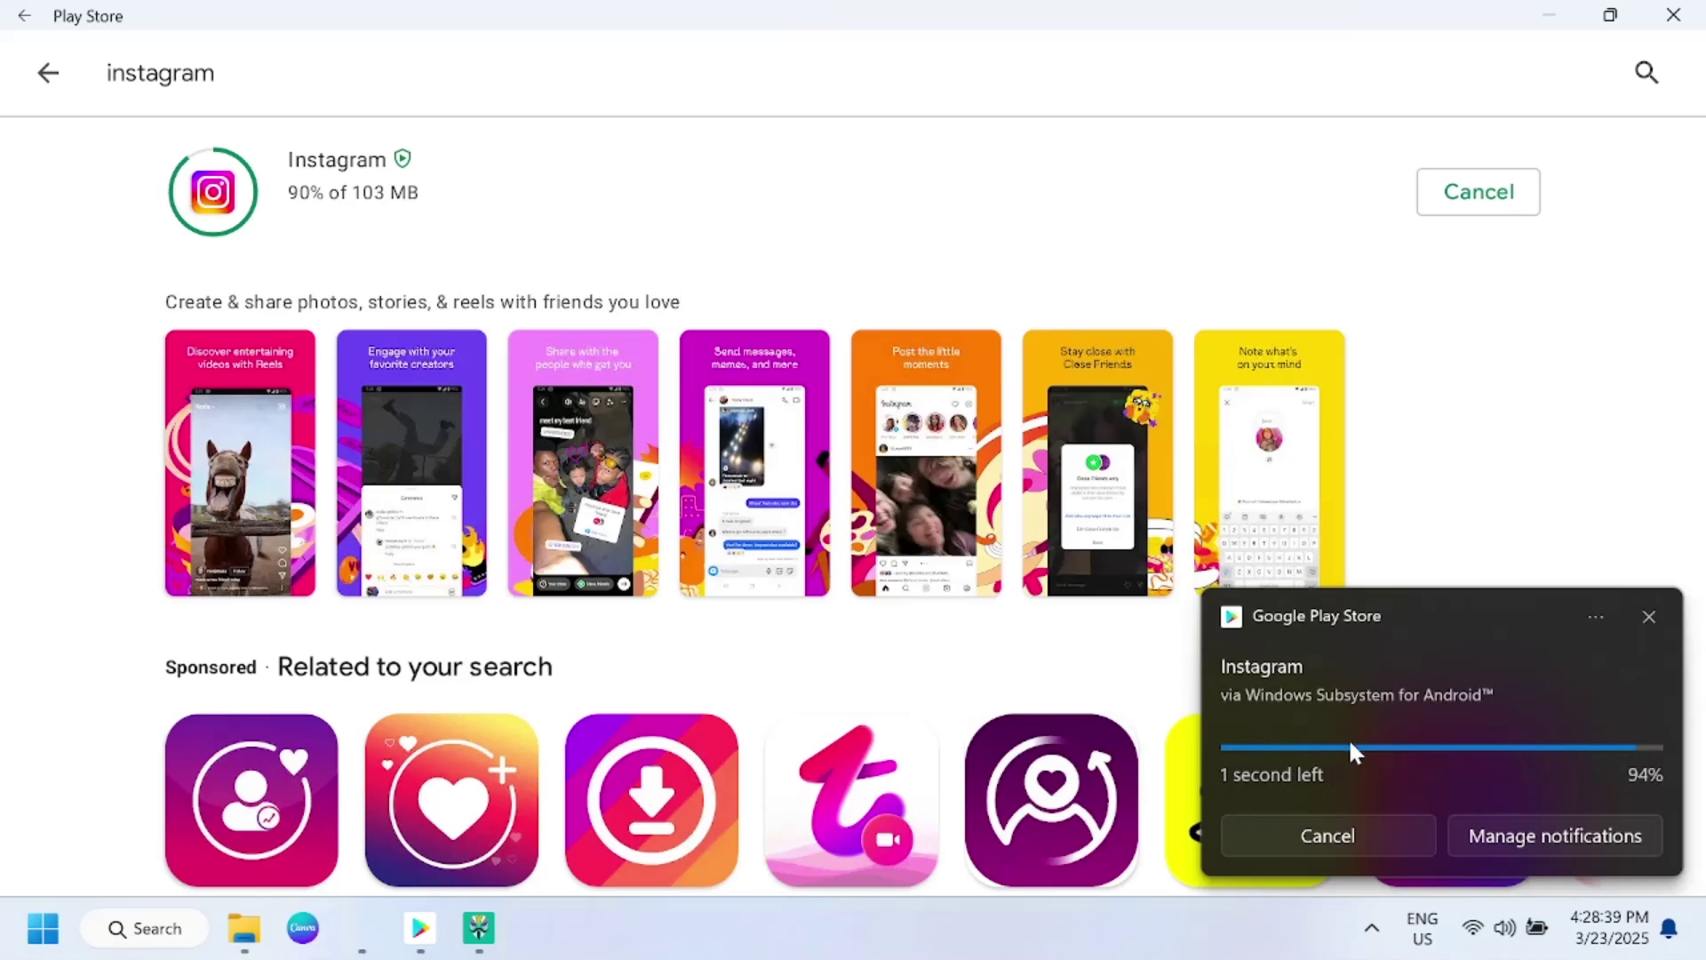
right_click(887, 926)
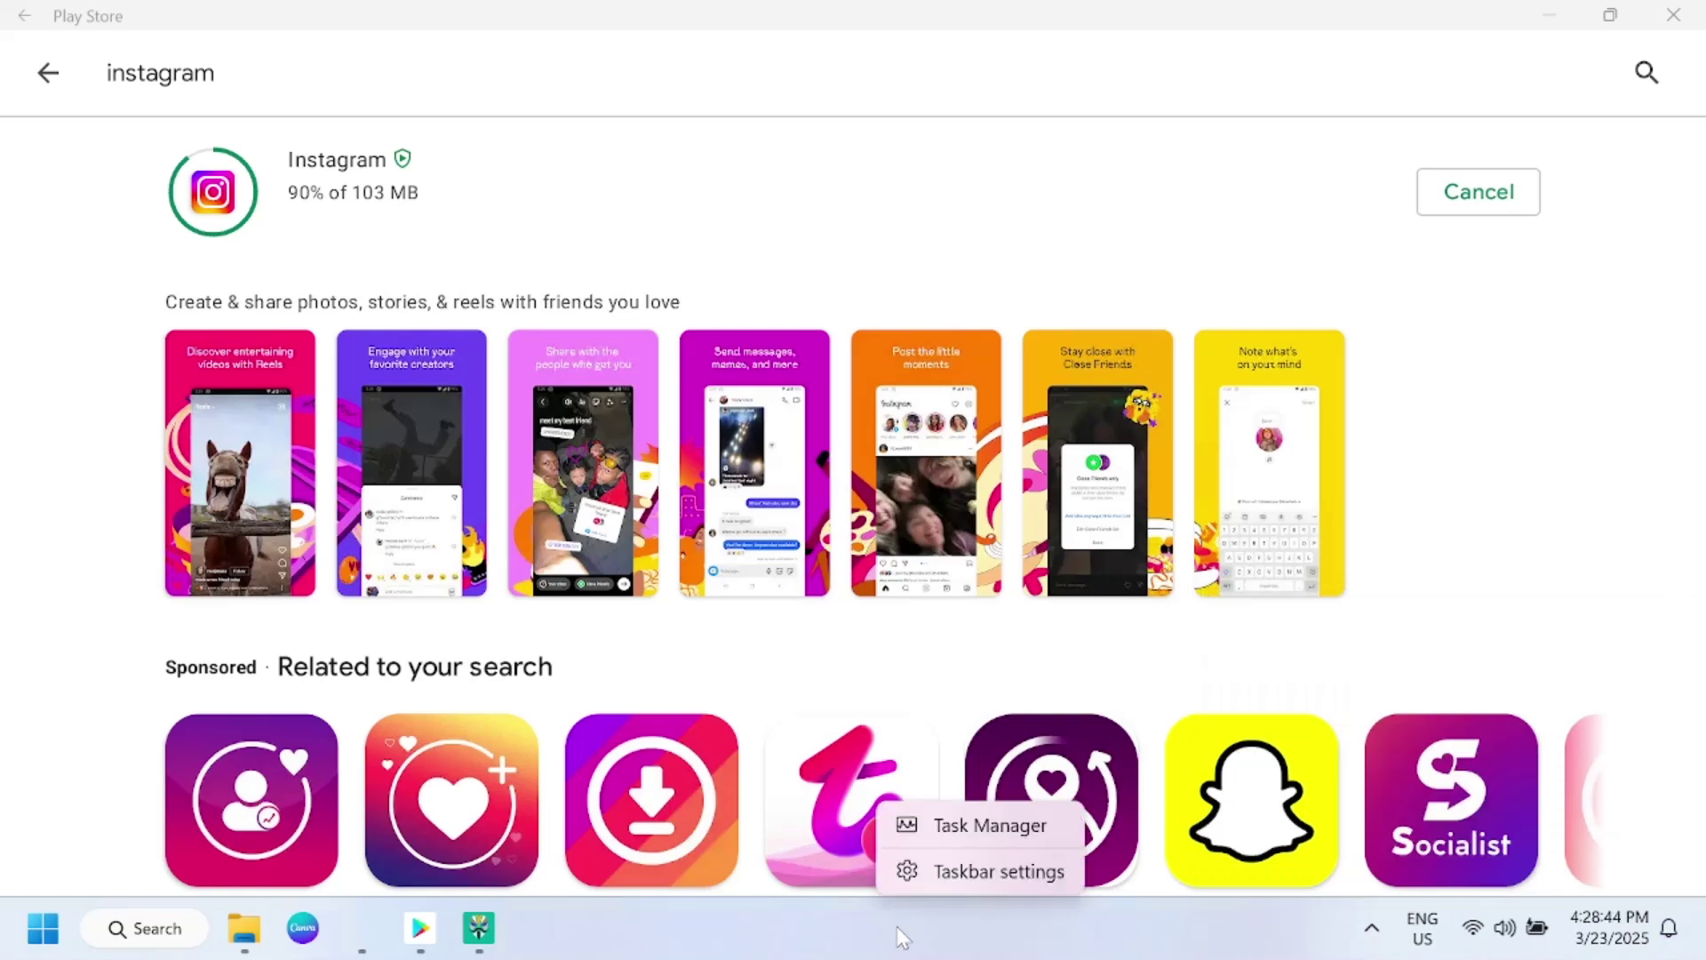
click(1031, 818)
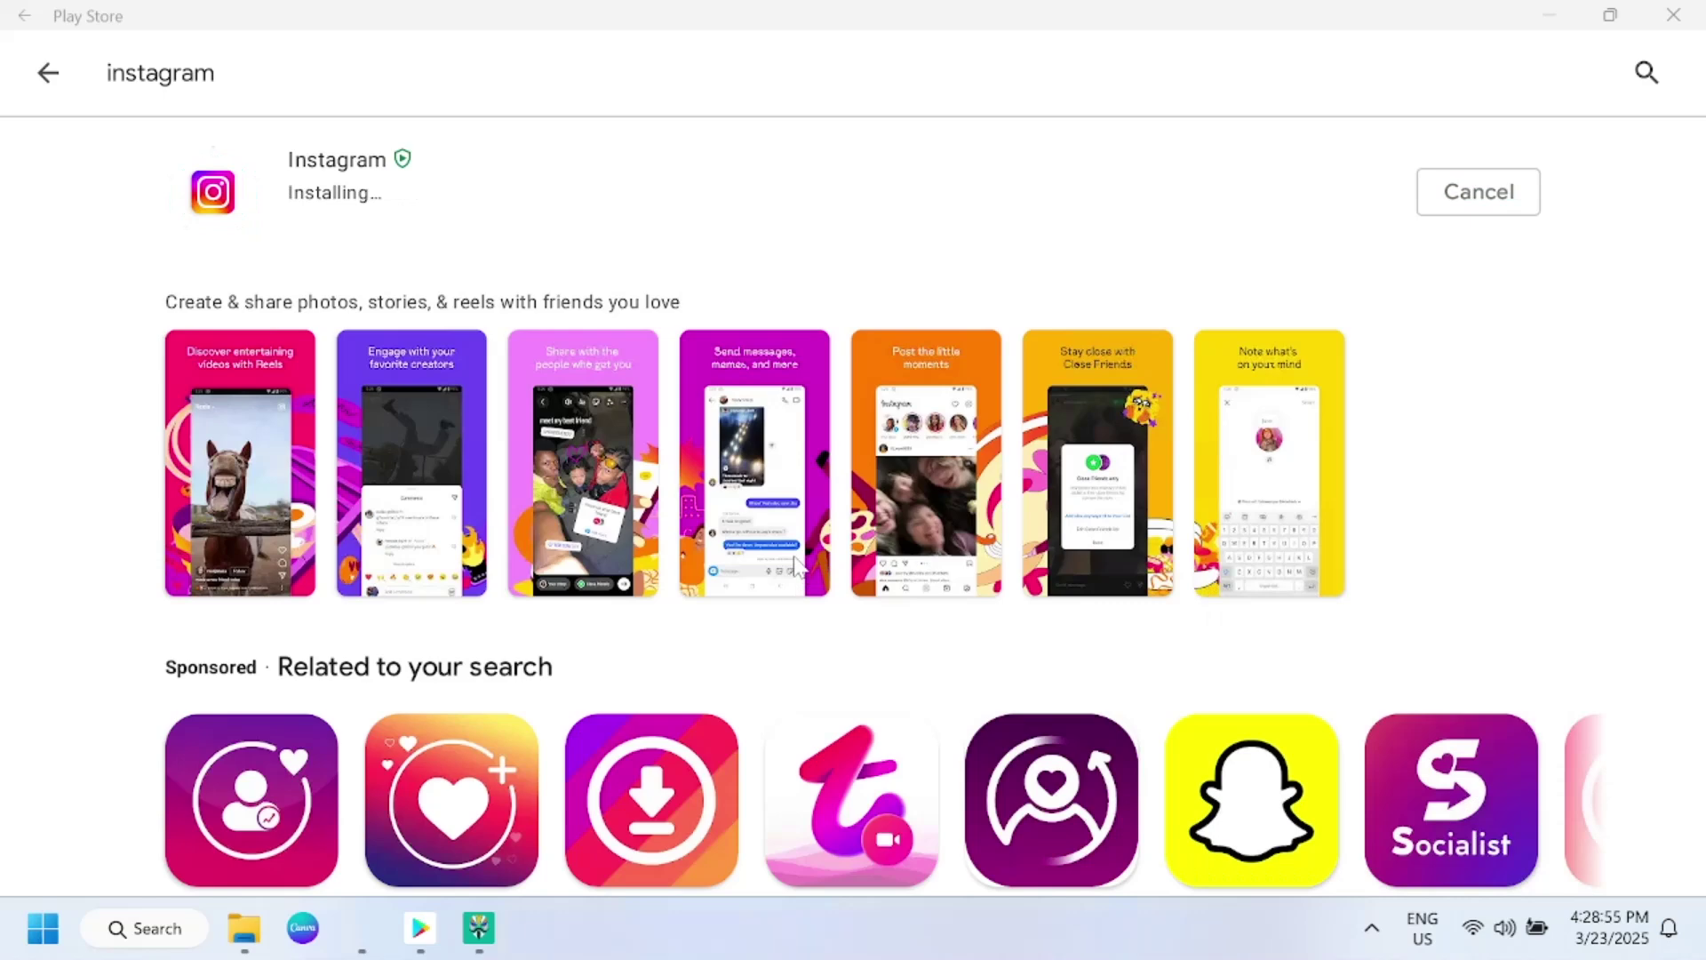
key(ctrl+shift+Escape)
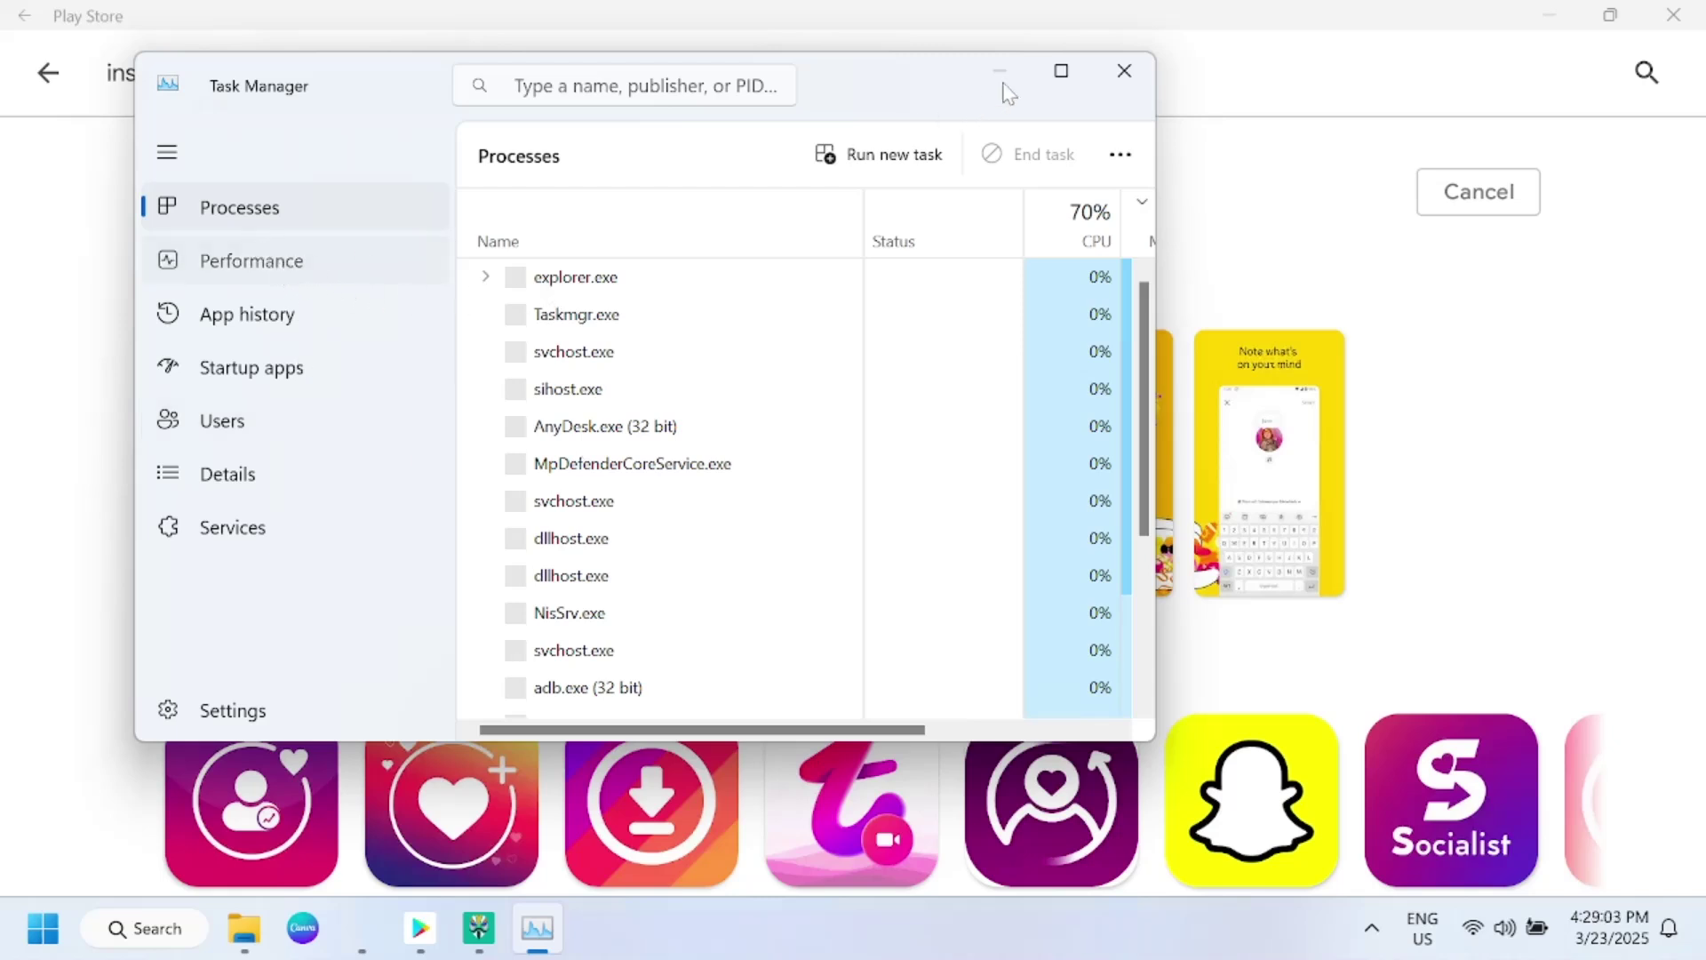
click(1060, 76)
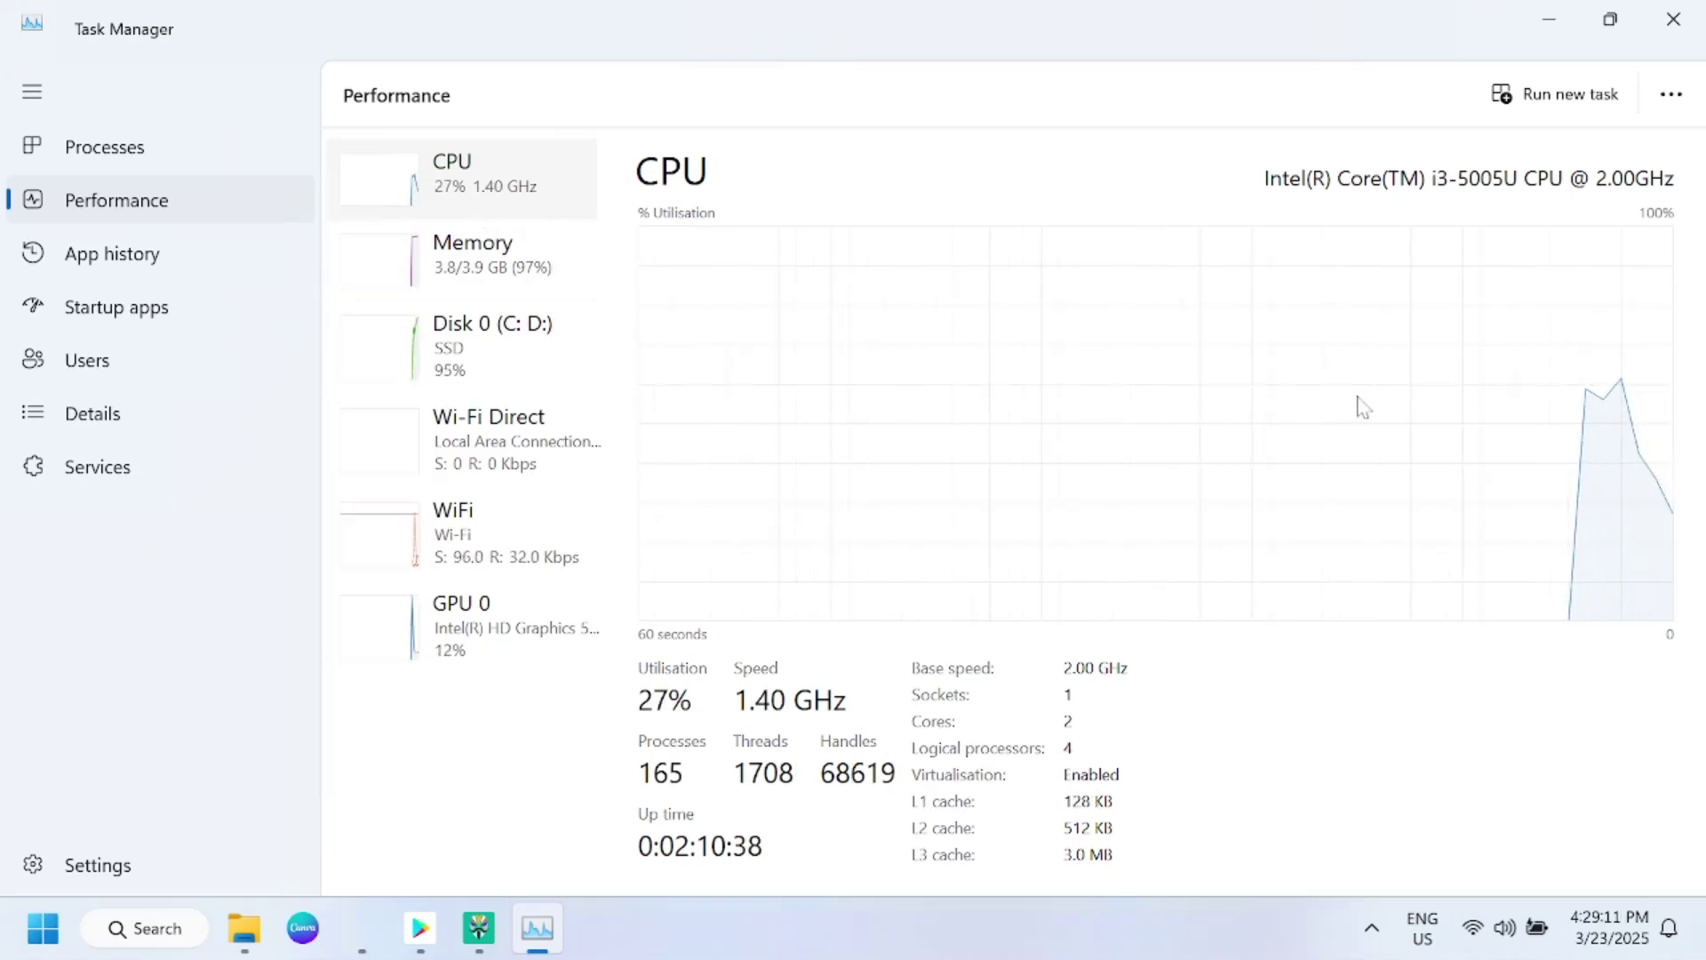
click(1688, 39)
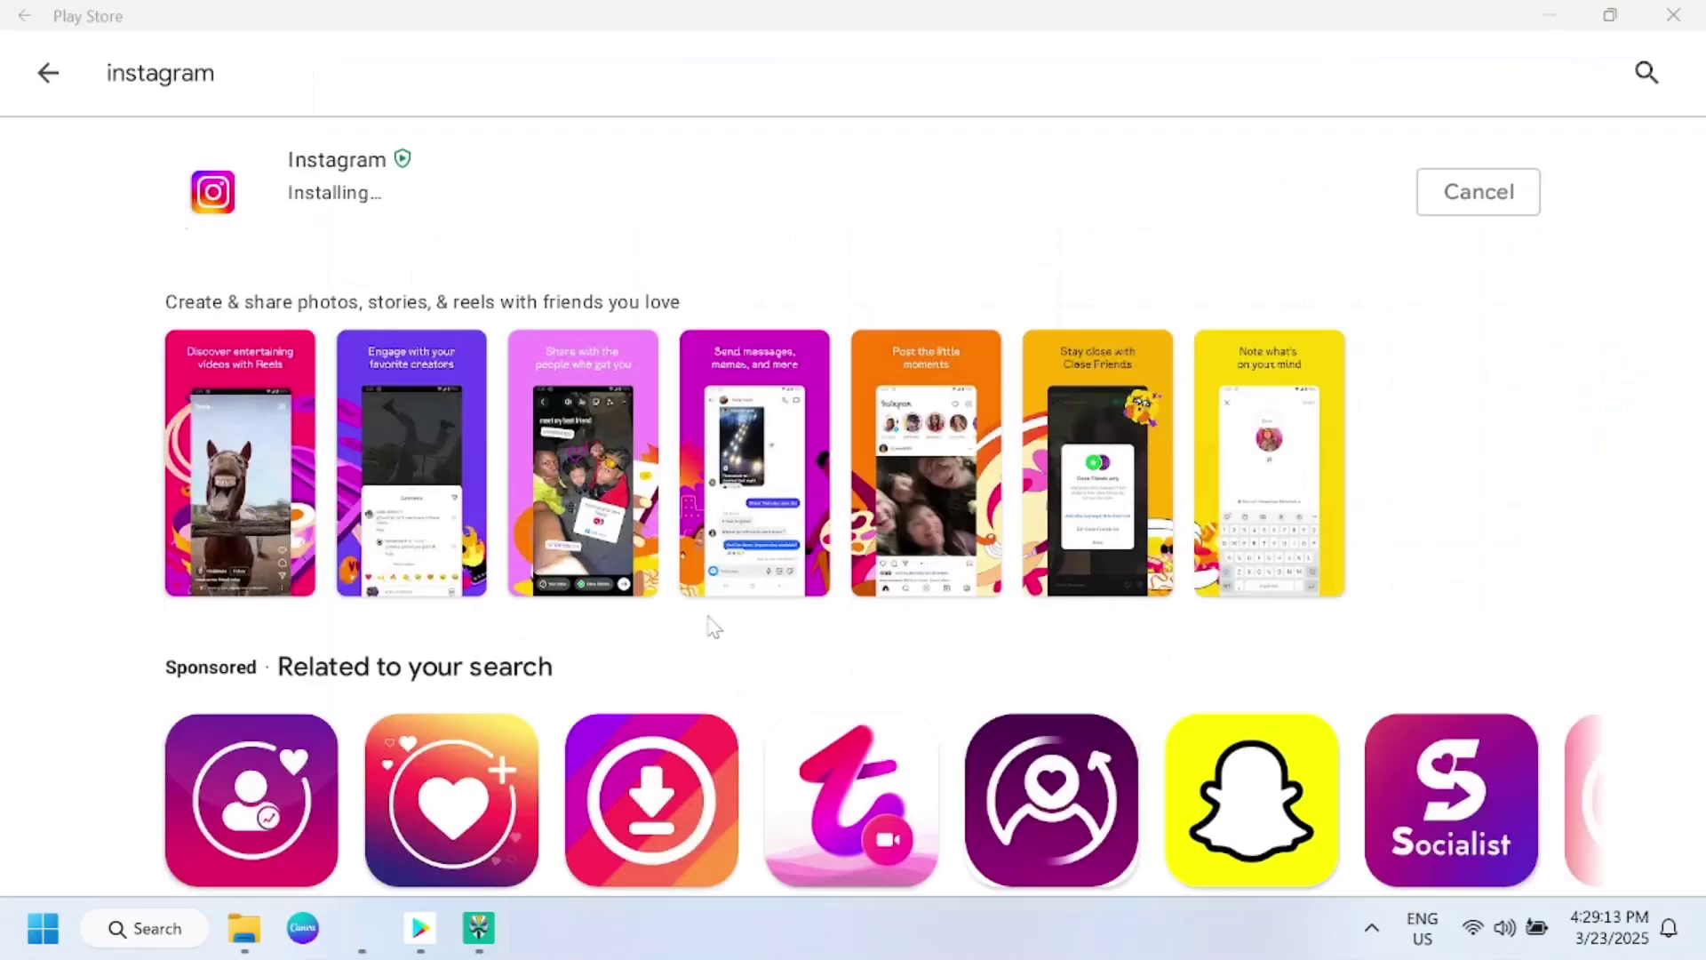
click(145, 947)
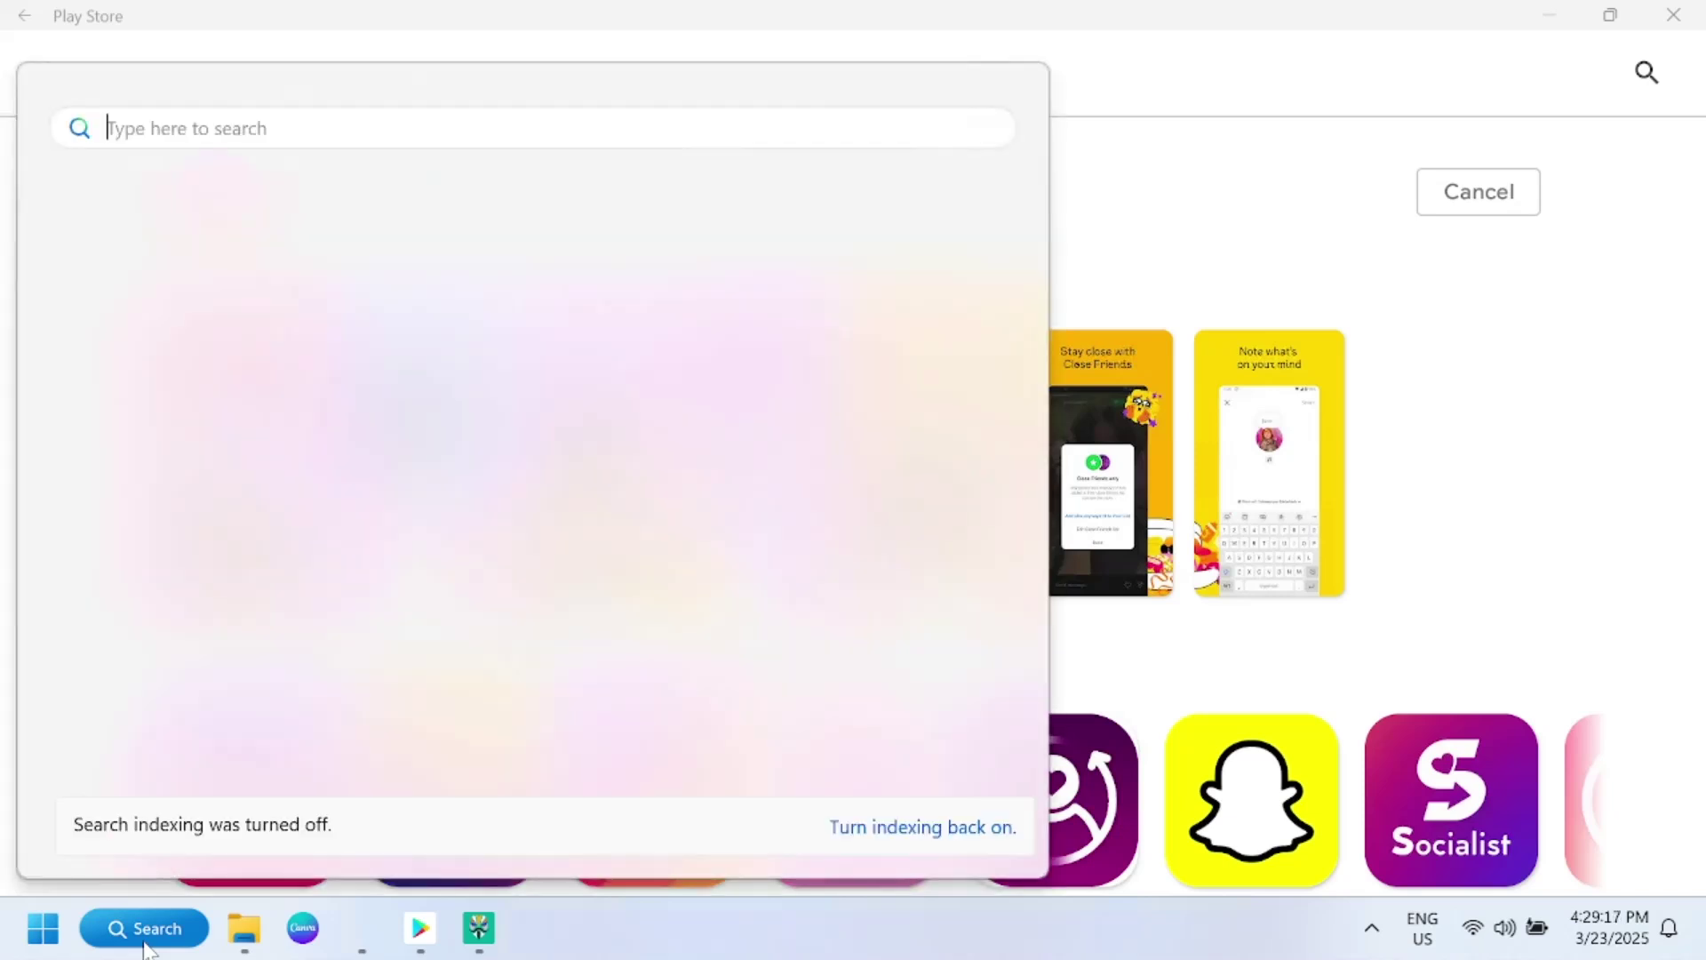
text(tun)
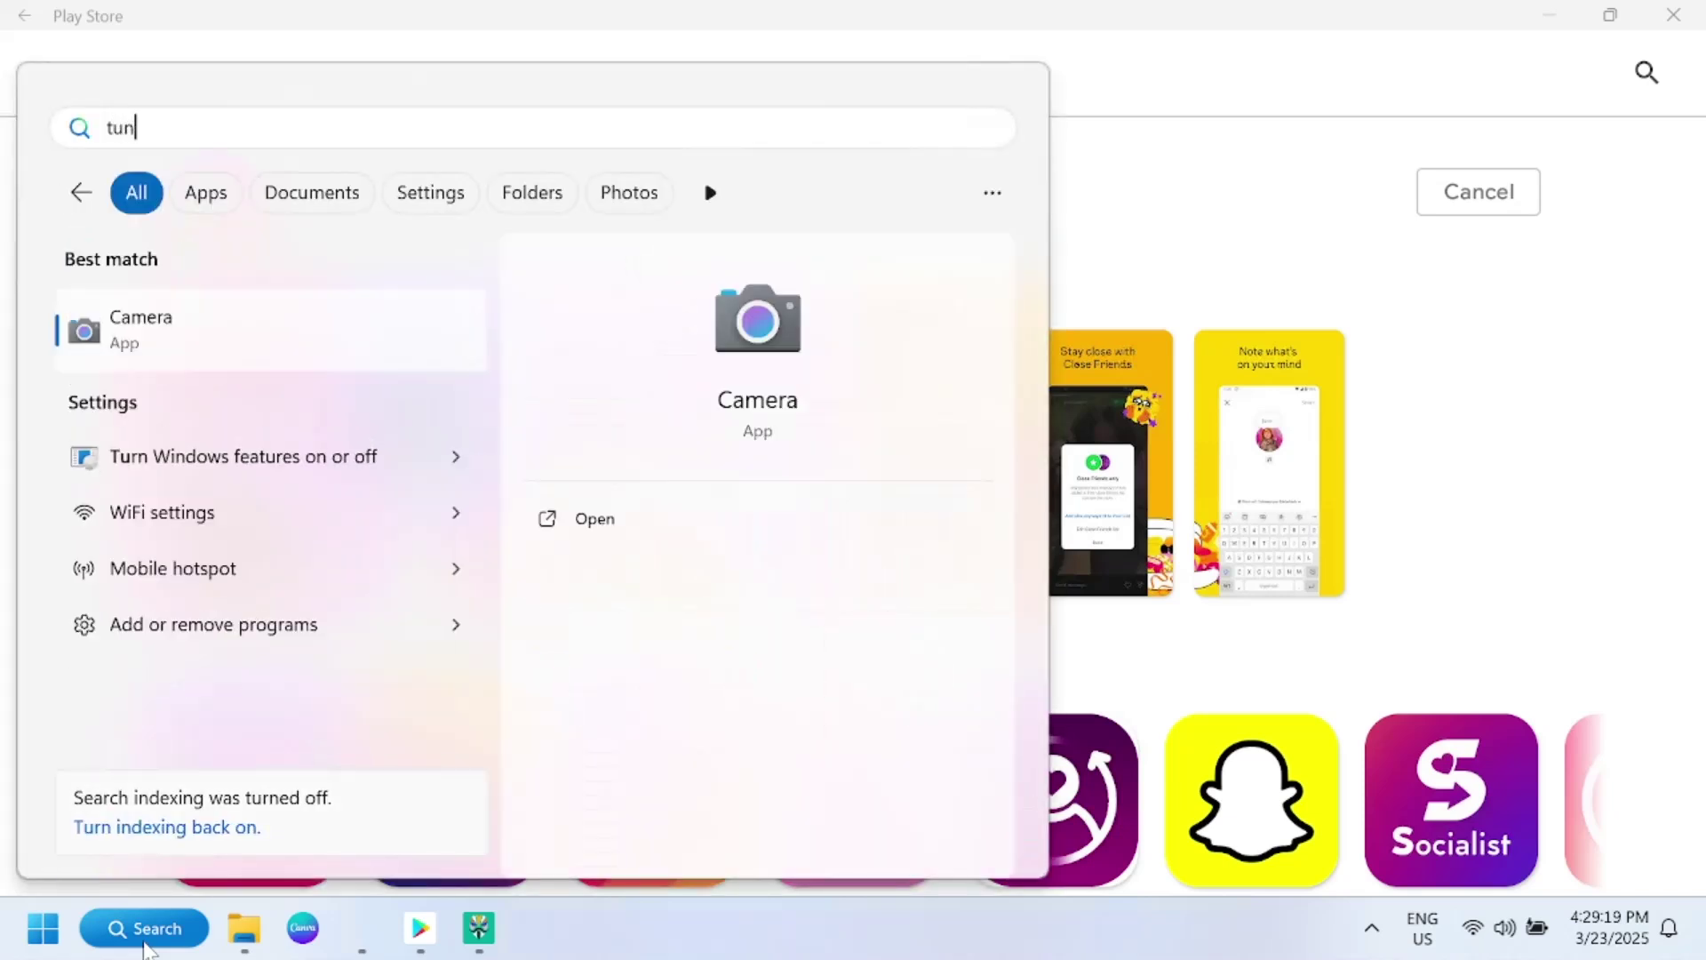
key(BackSpace)
text(r)
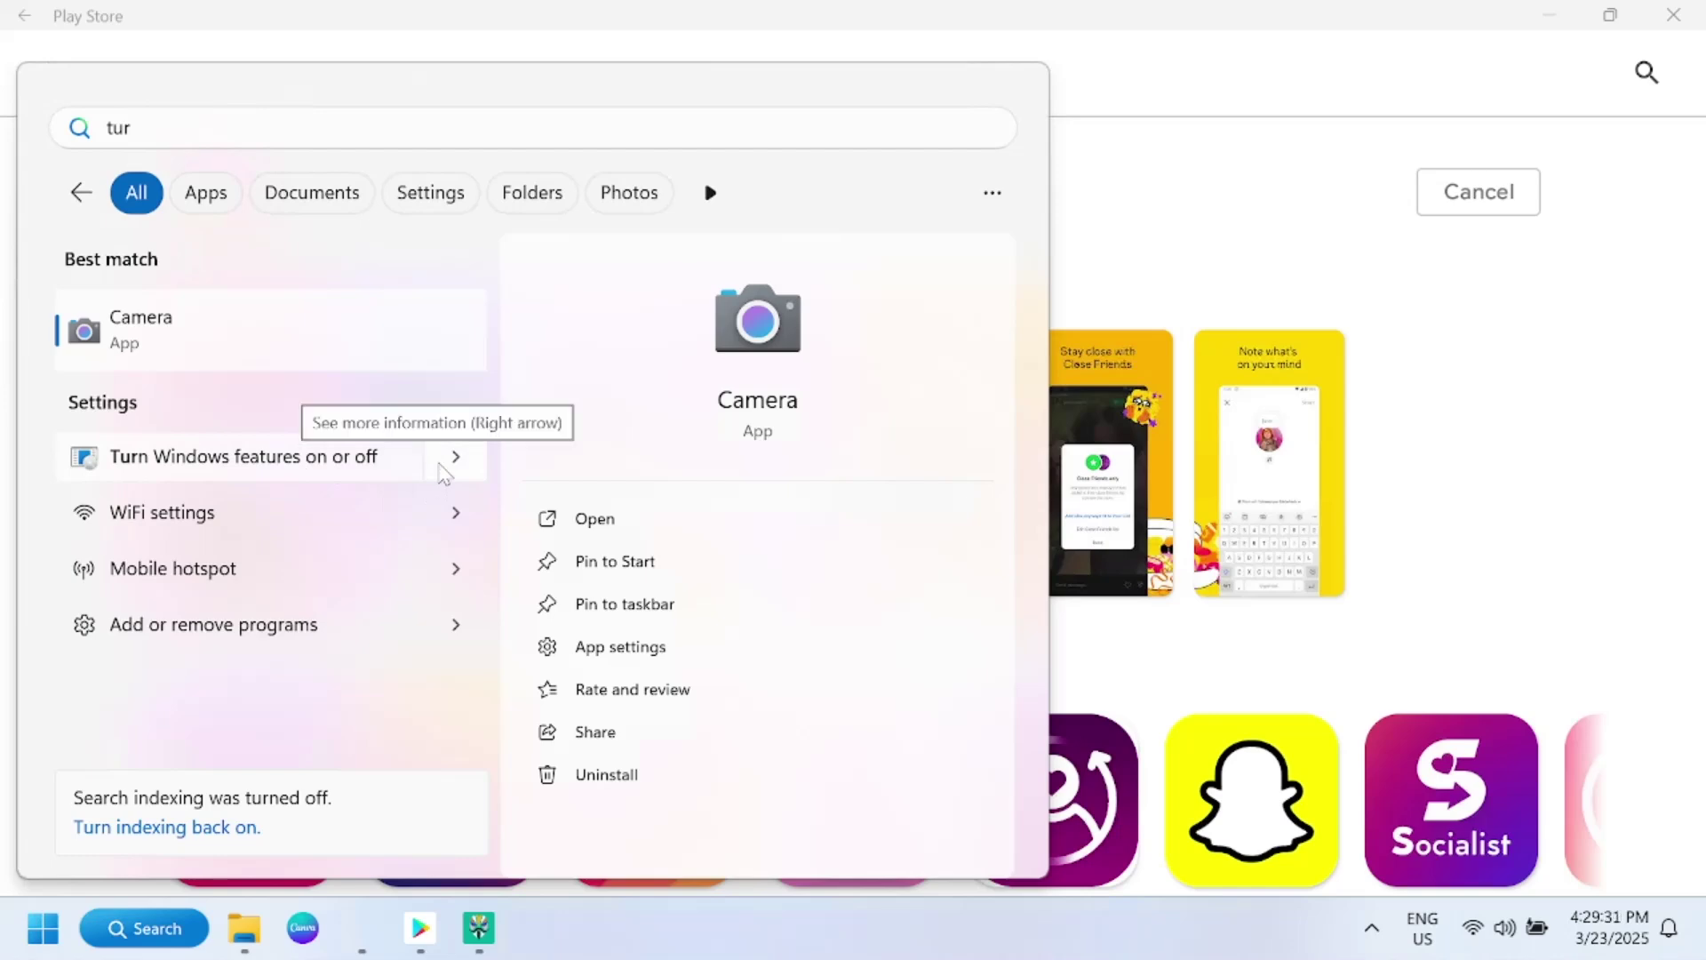
click(440, 464)
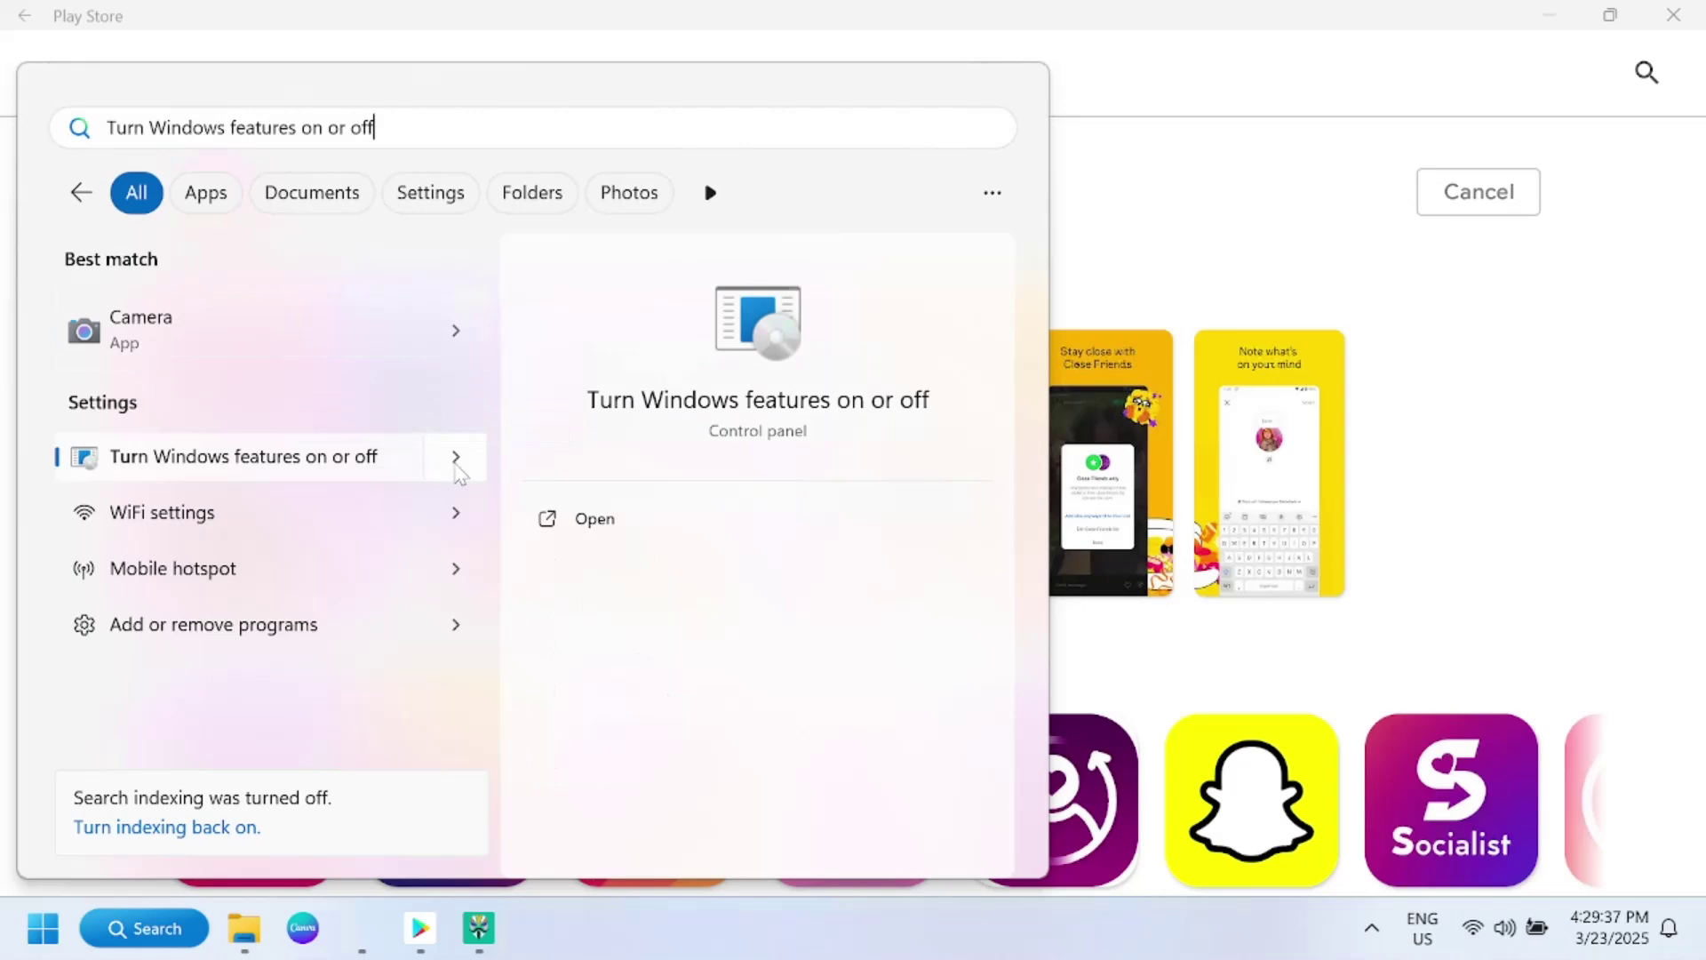
click(595, 521)
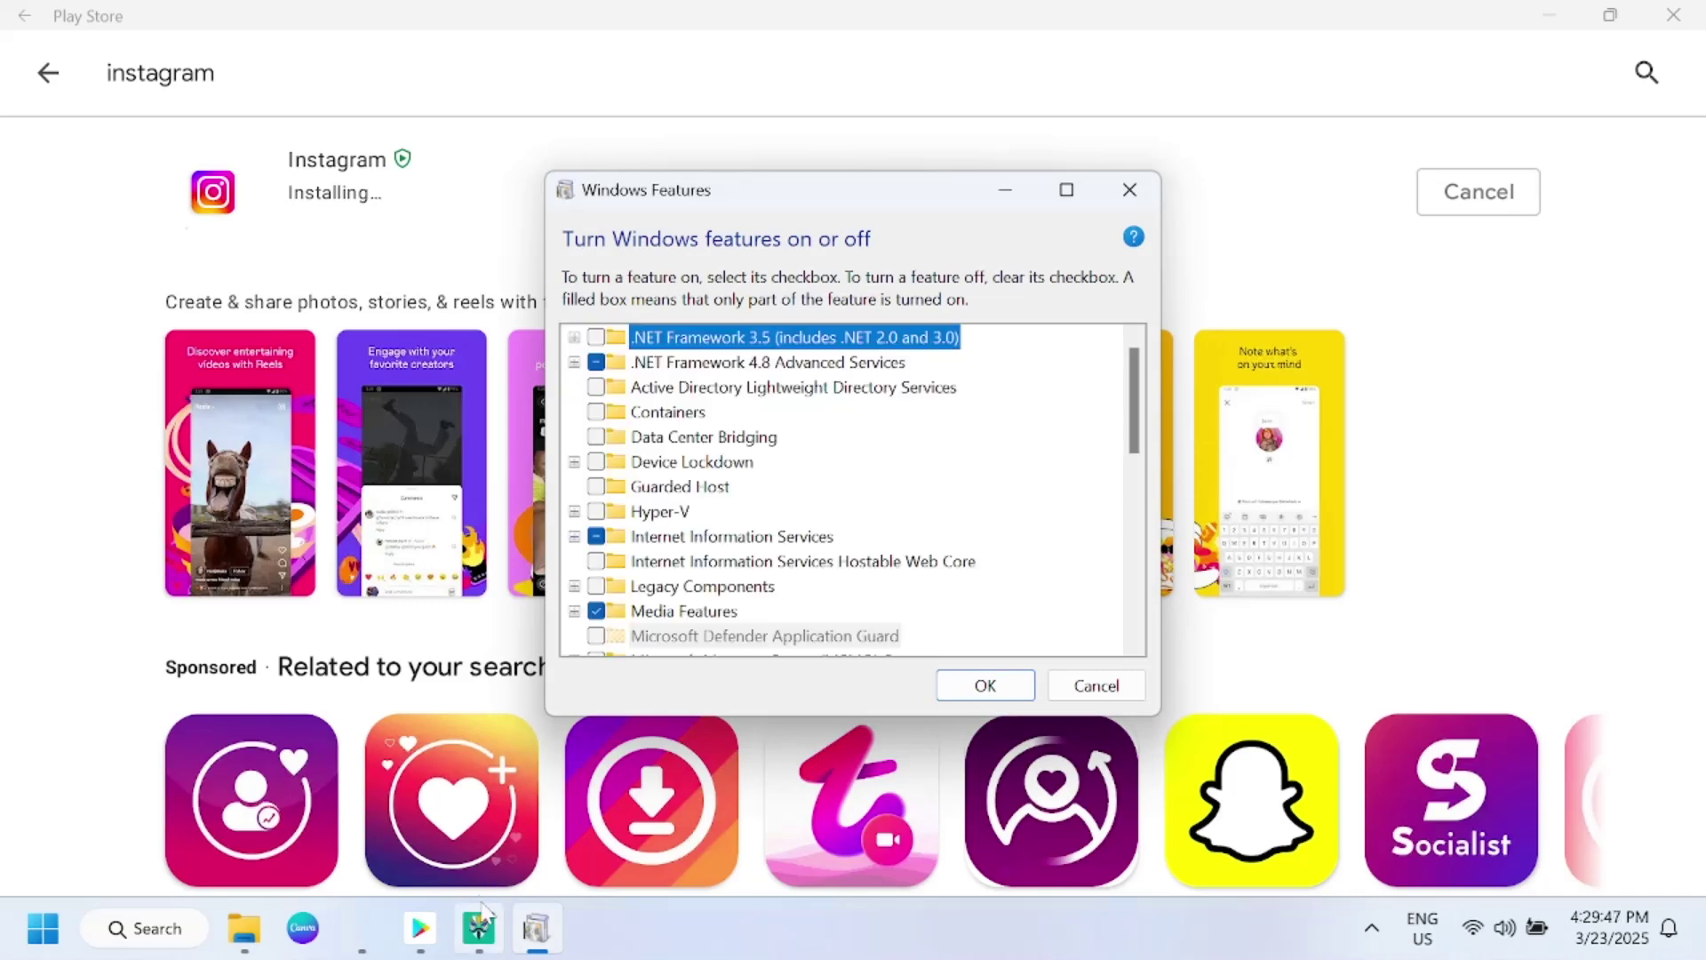
scroll(700, 569, down, 2)
scroll(703, 570, down, 2)
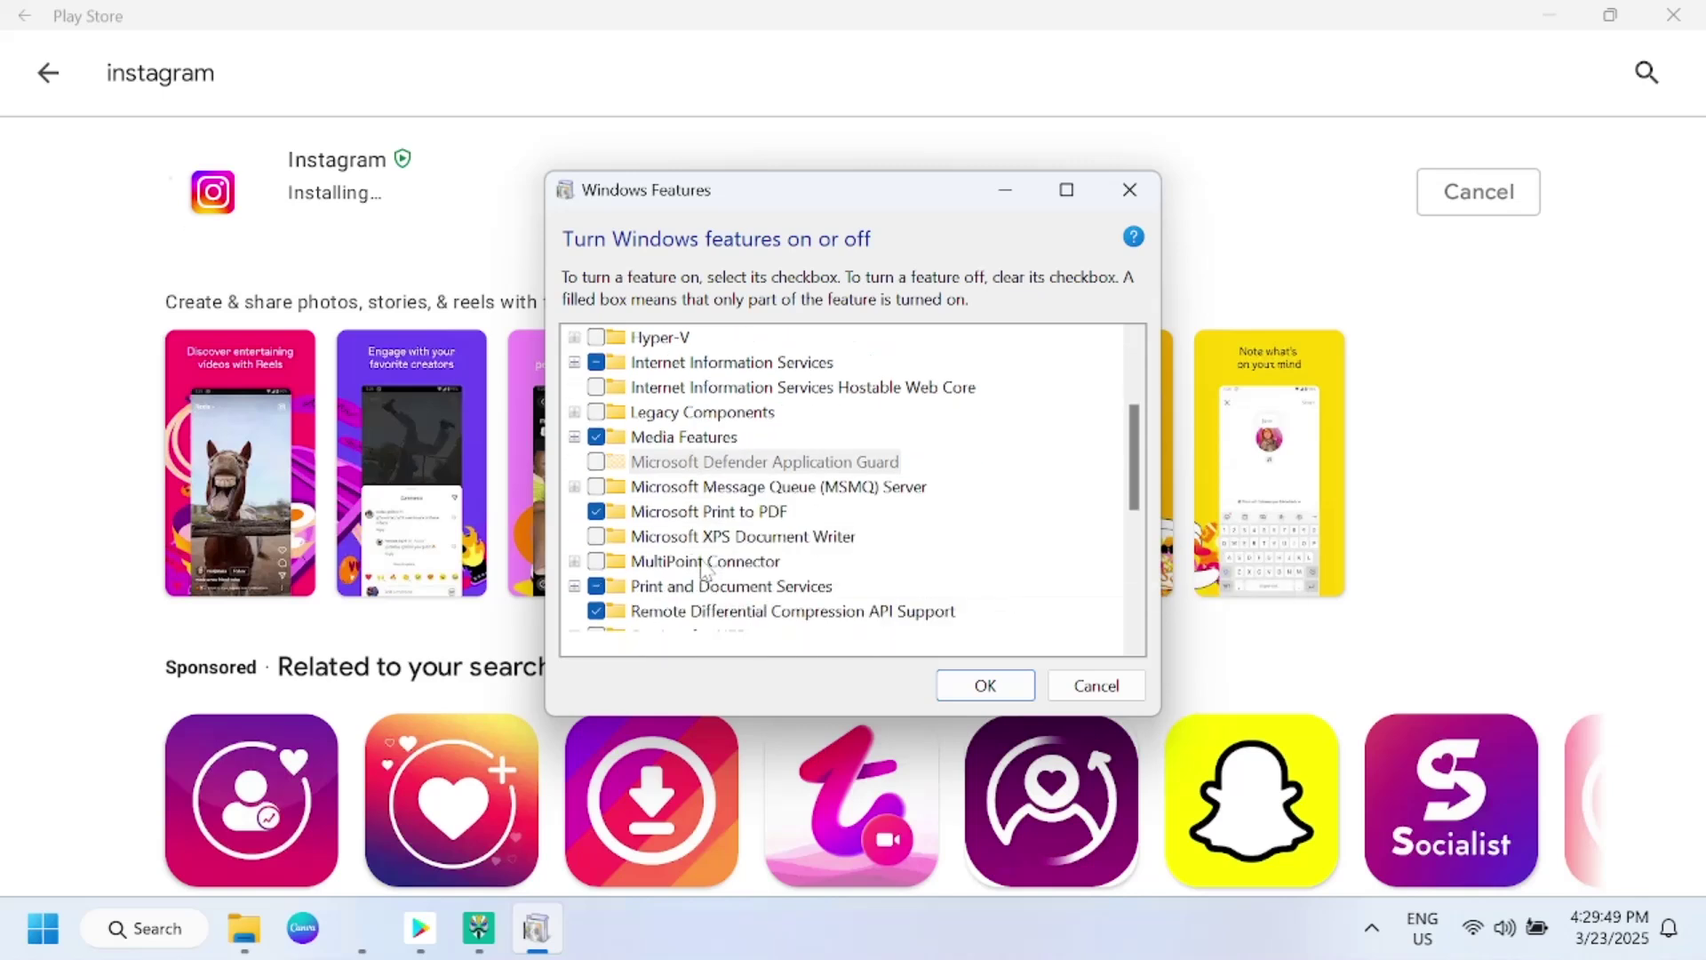
scroll(702, 569, down, 2)
scroll(676, 583, down, 1)
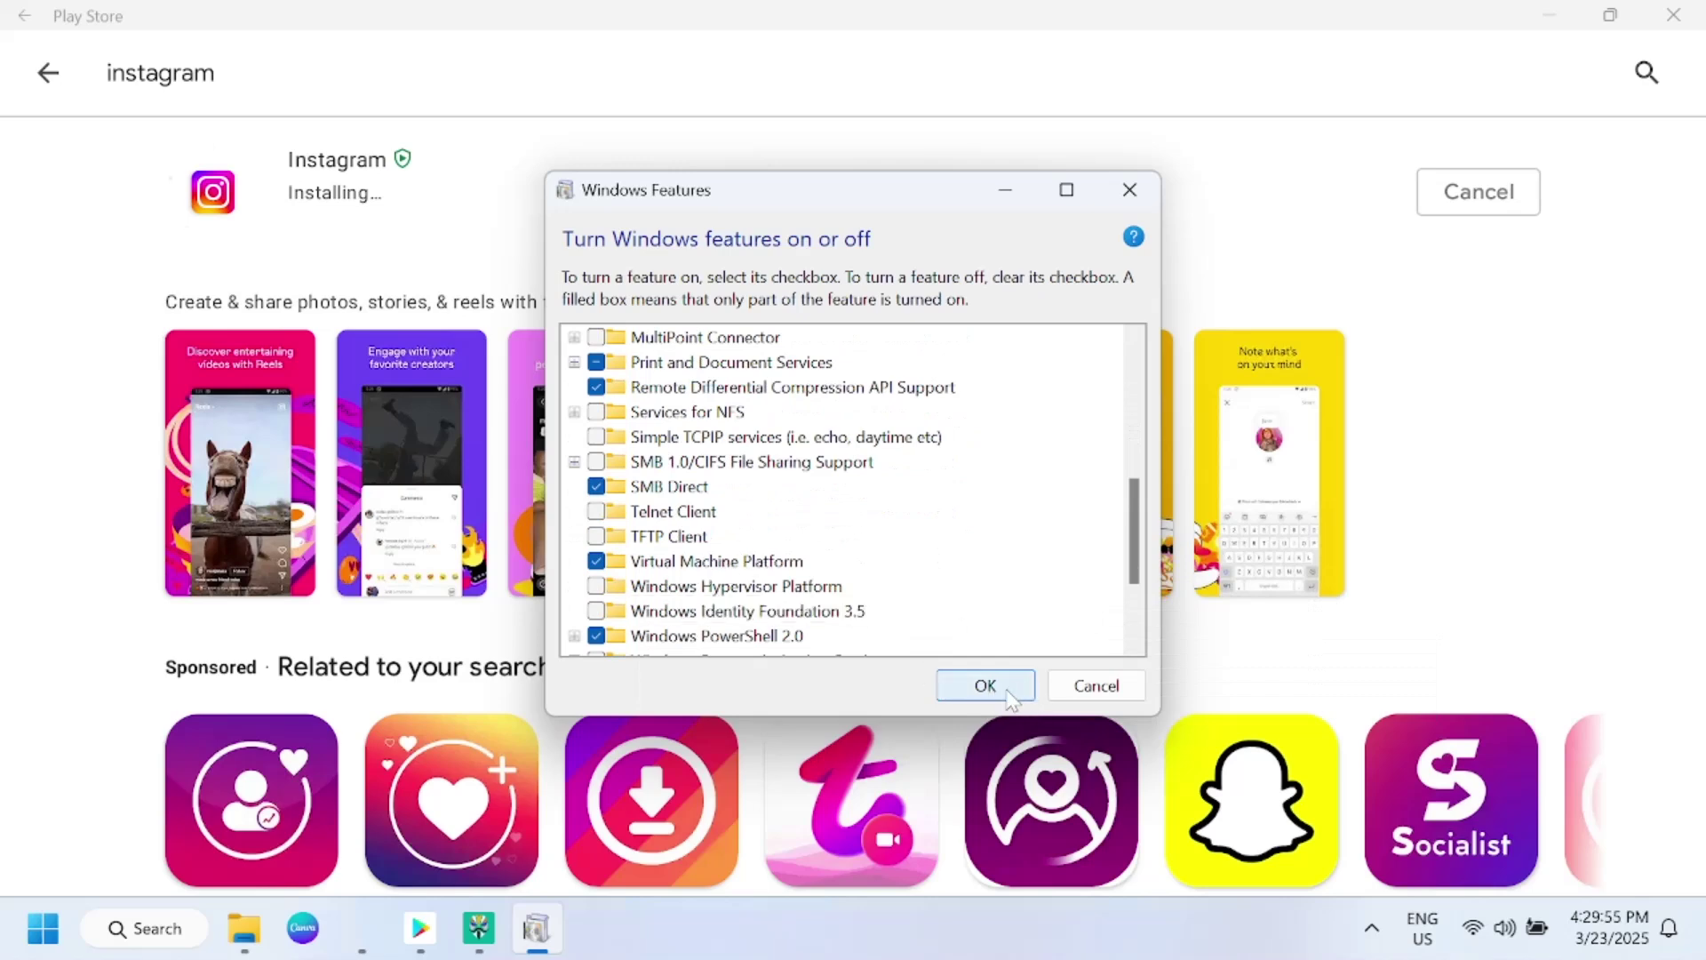
click(1140, 189)
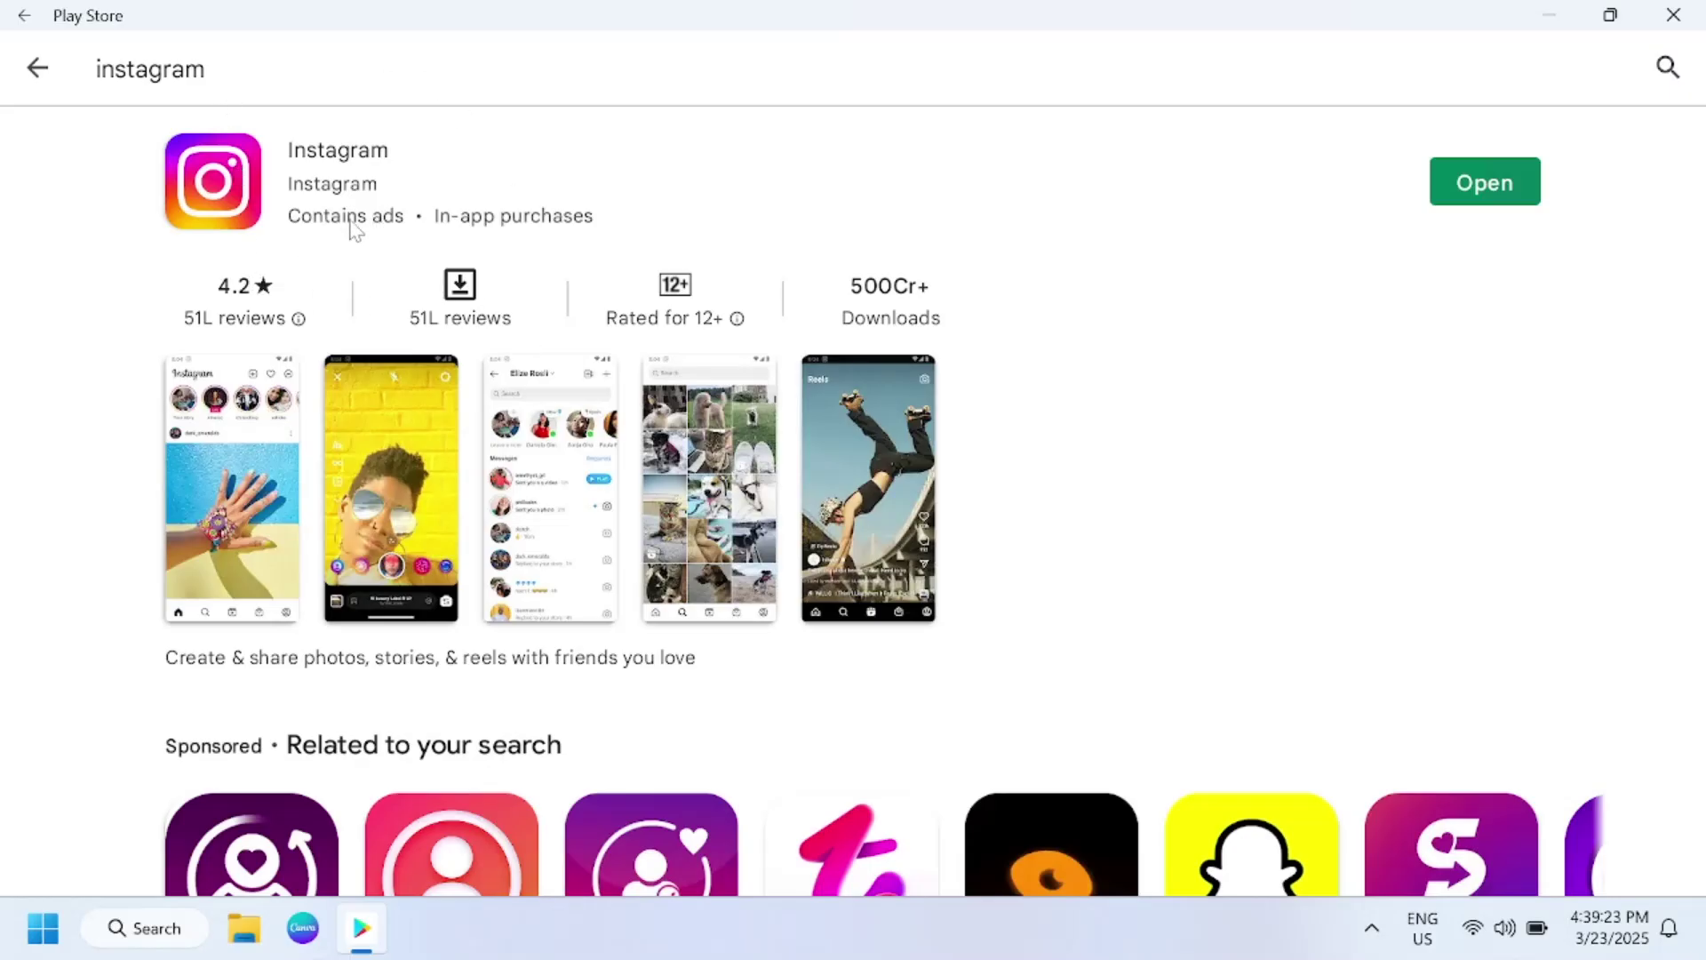
- Launch Instagram from its Play Store page, then open the Start menu
click(1487, 190)
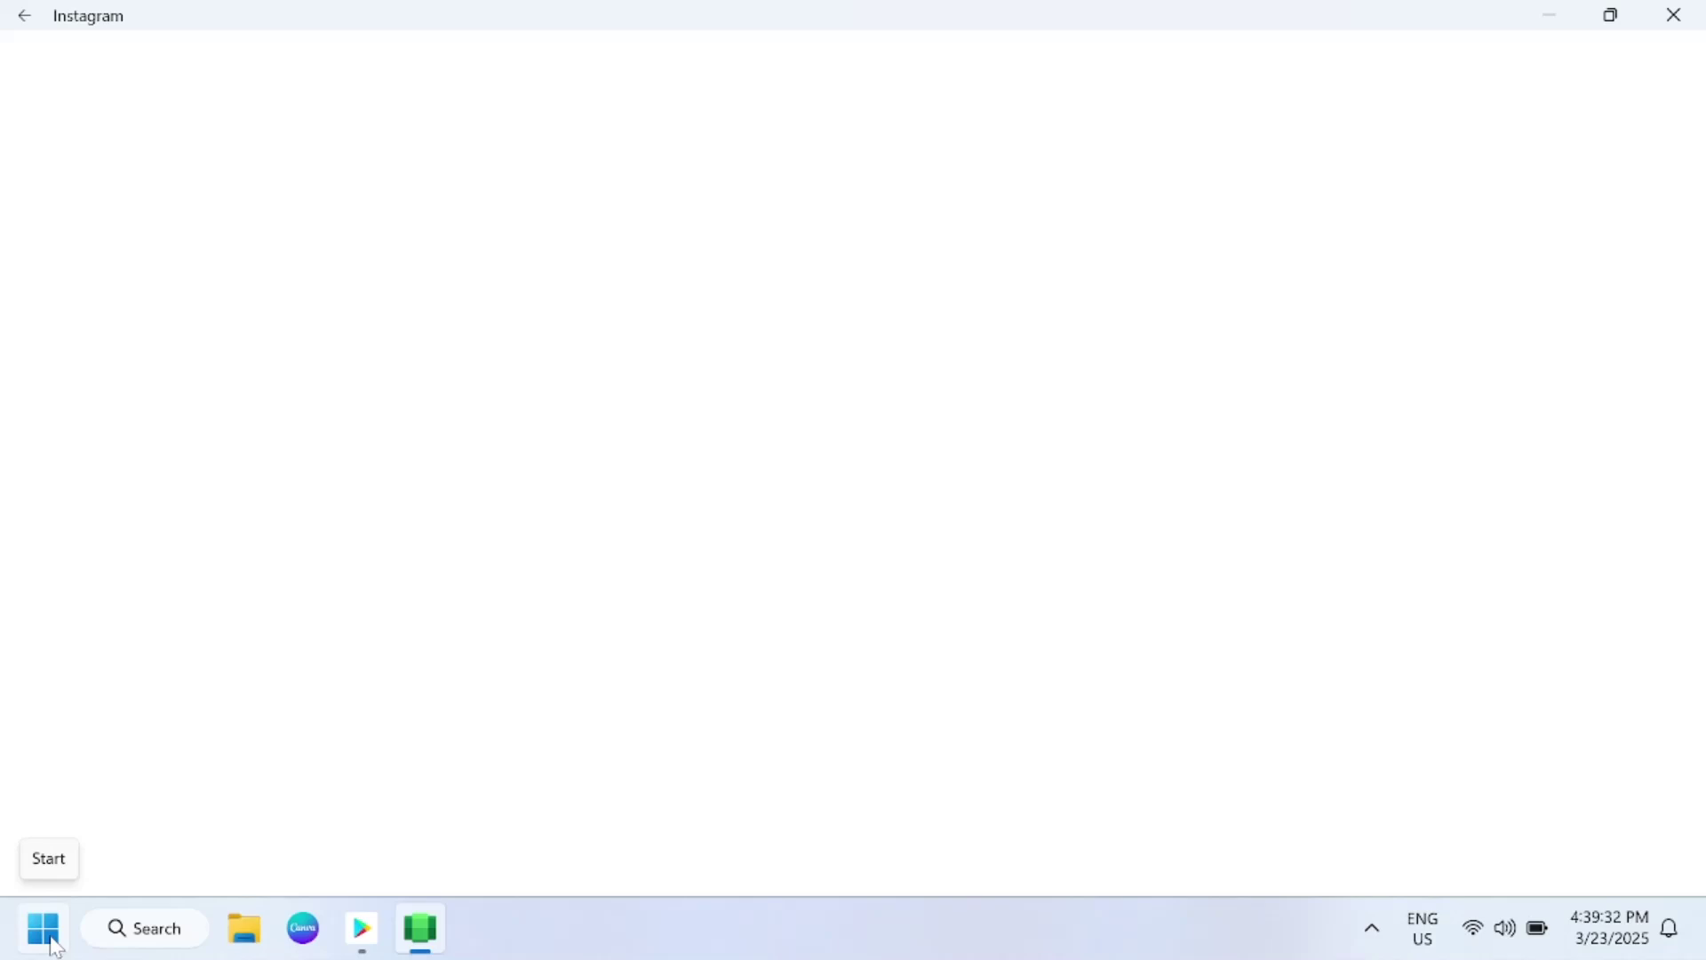
click(56, 948)
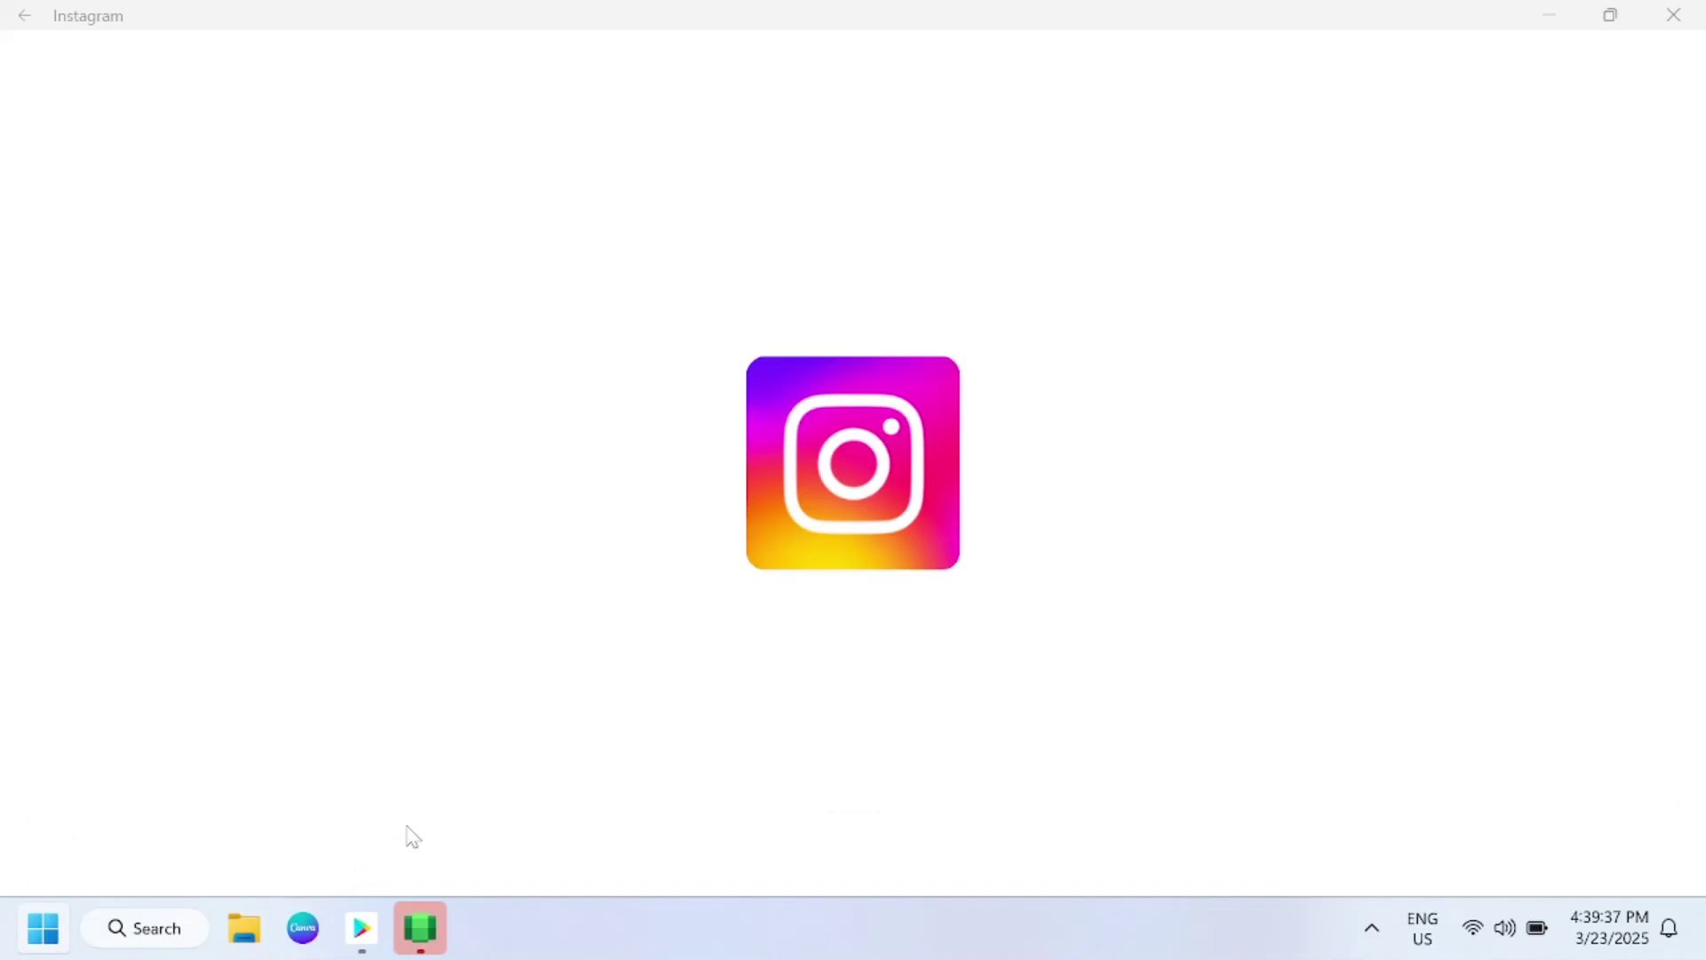
- Pin the Instagram app from the Start menu to the taskbar
key(super)
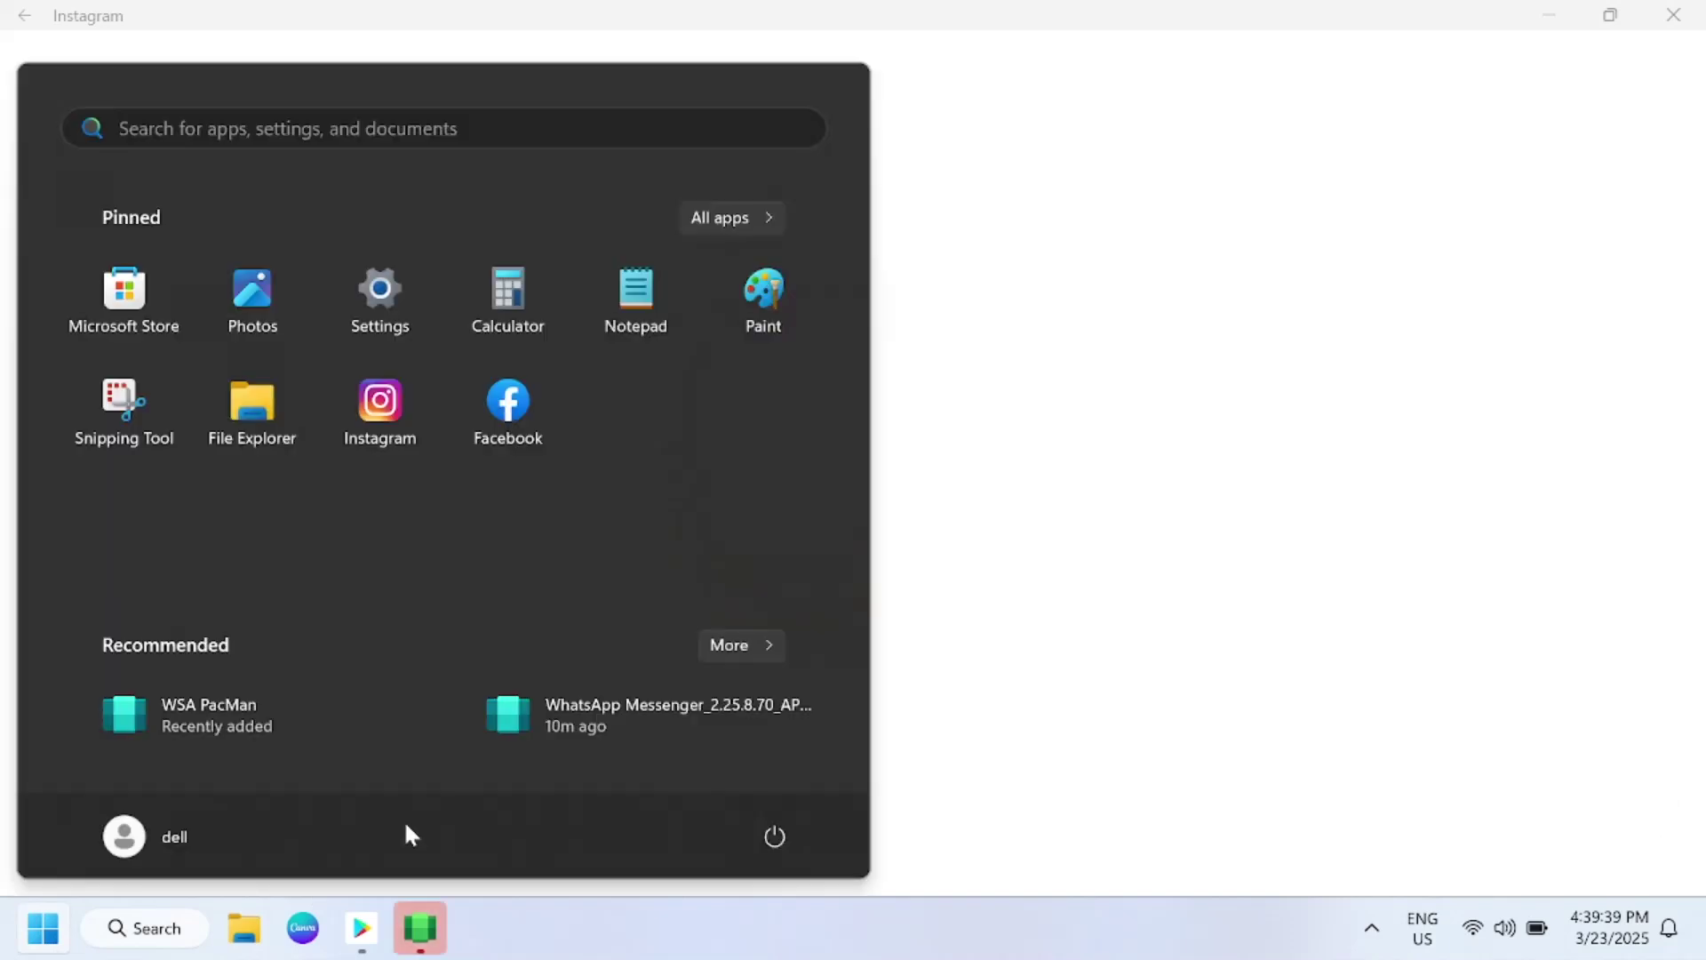
right_click(385, 435)
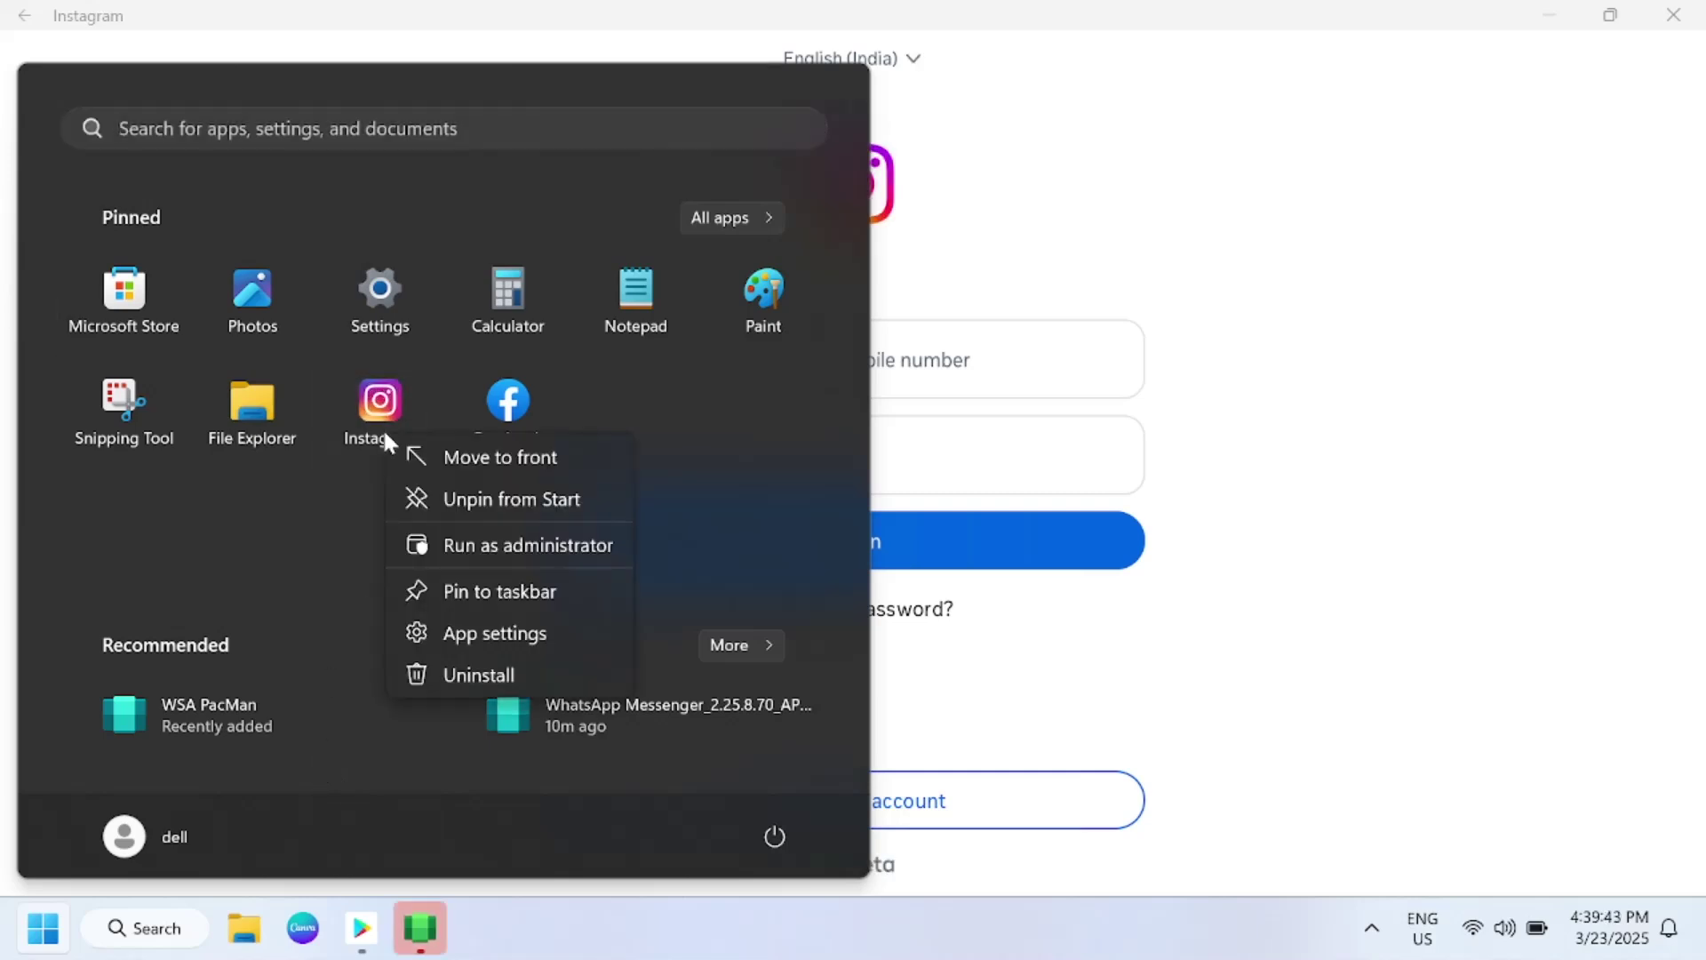
click(516, 595)
- Close Start and return via the Play Store to the Instagram login window
click(1353, 502)
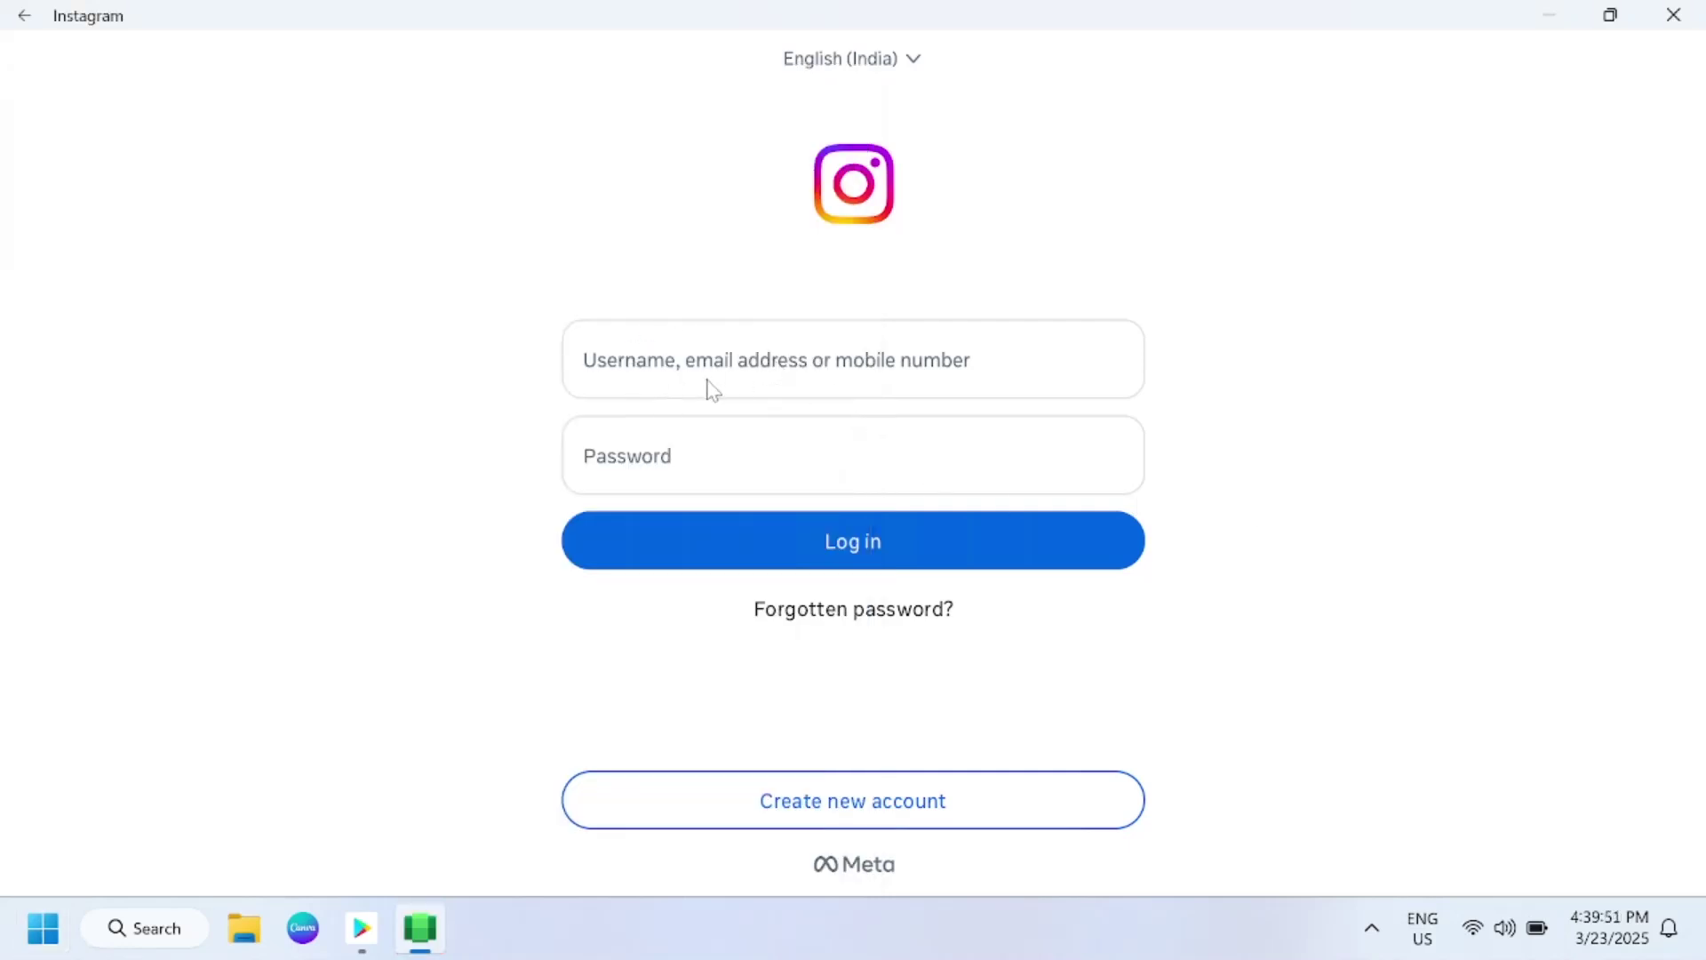
click(361, 928)
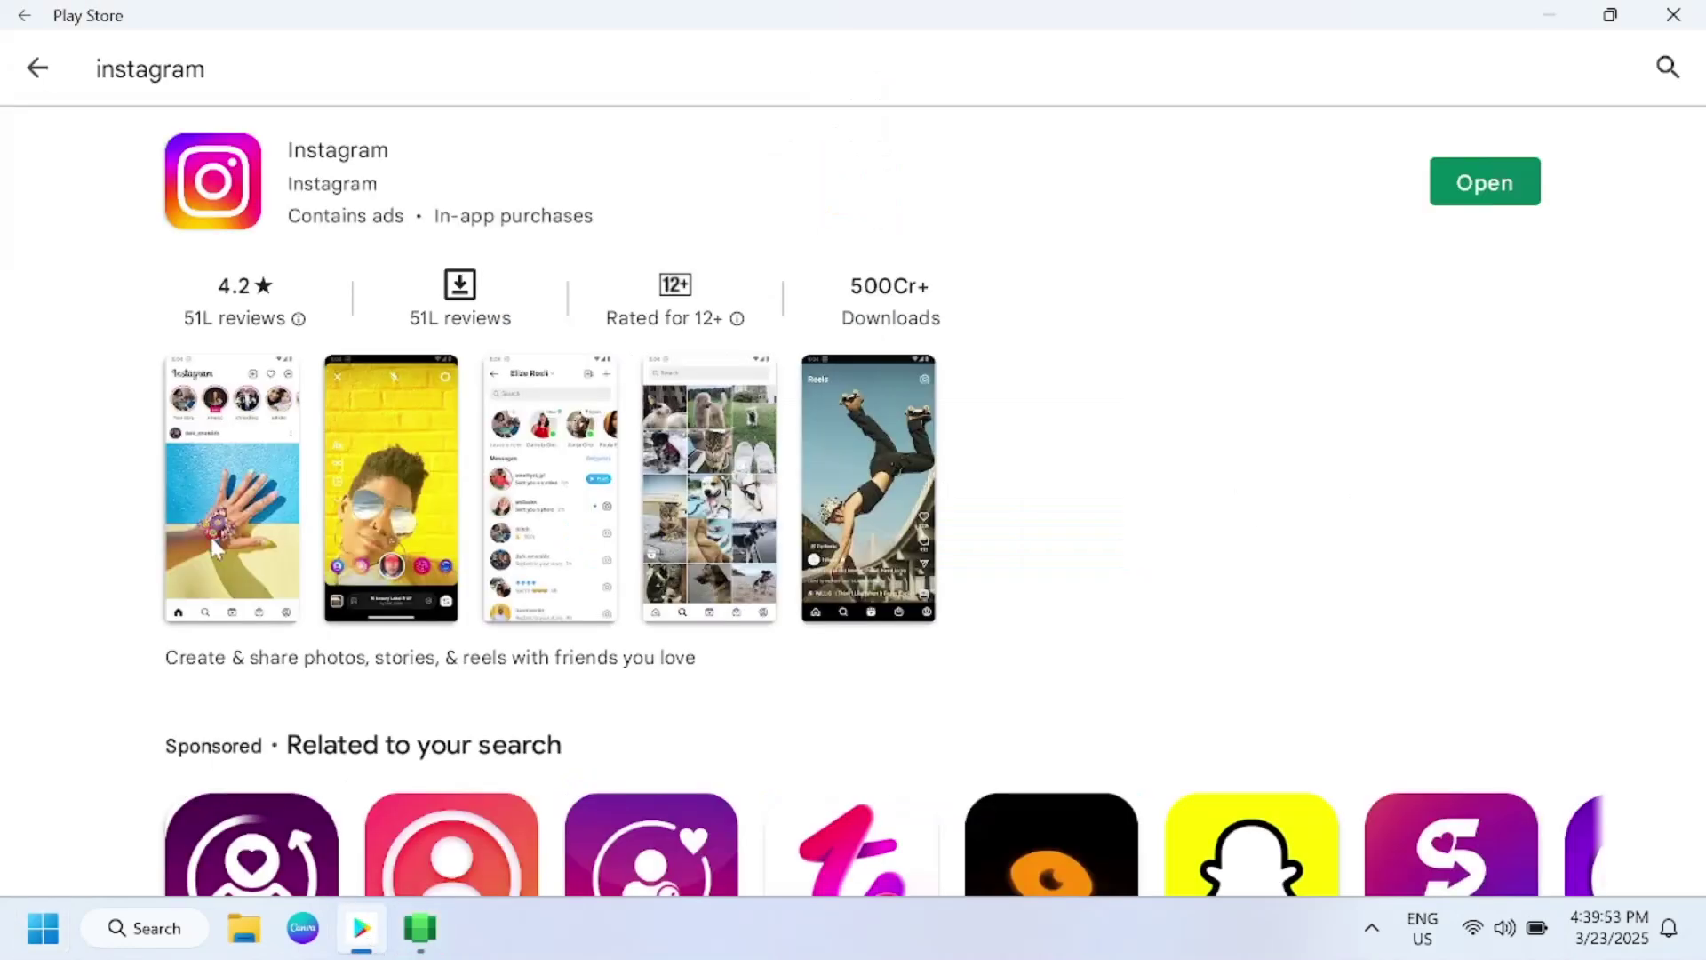
click(1467, 182)
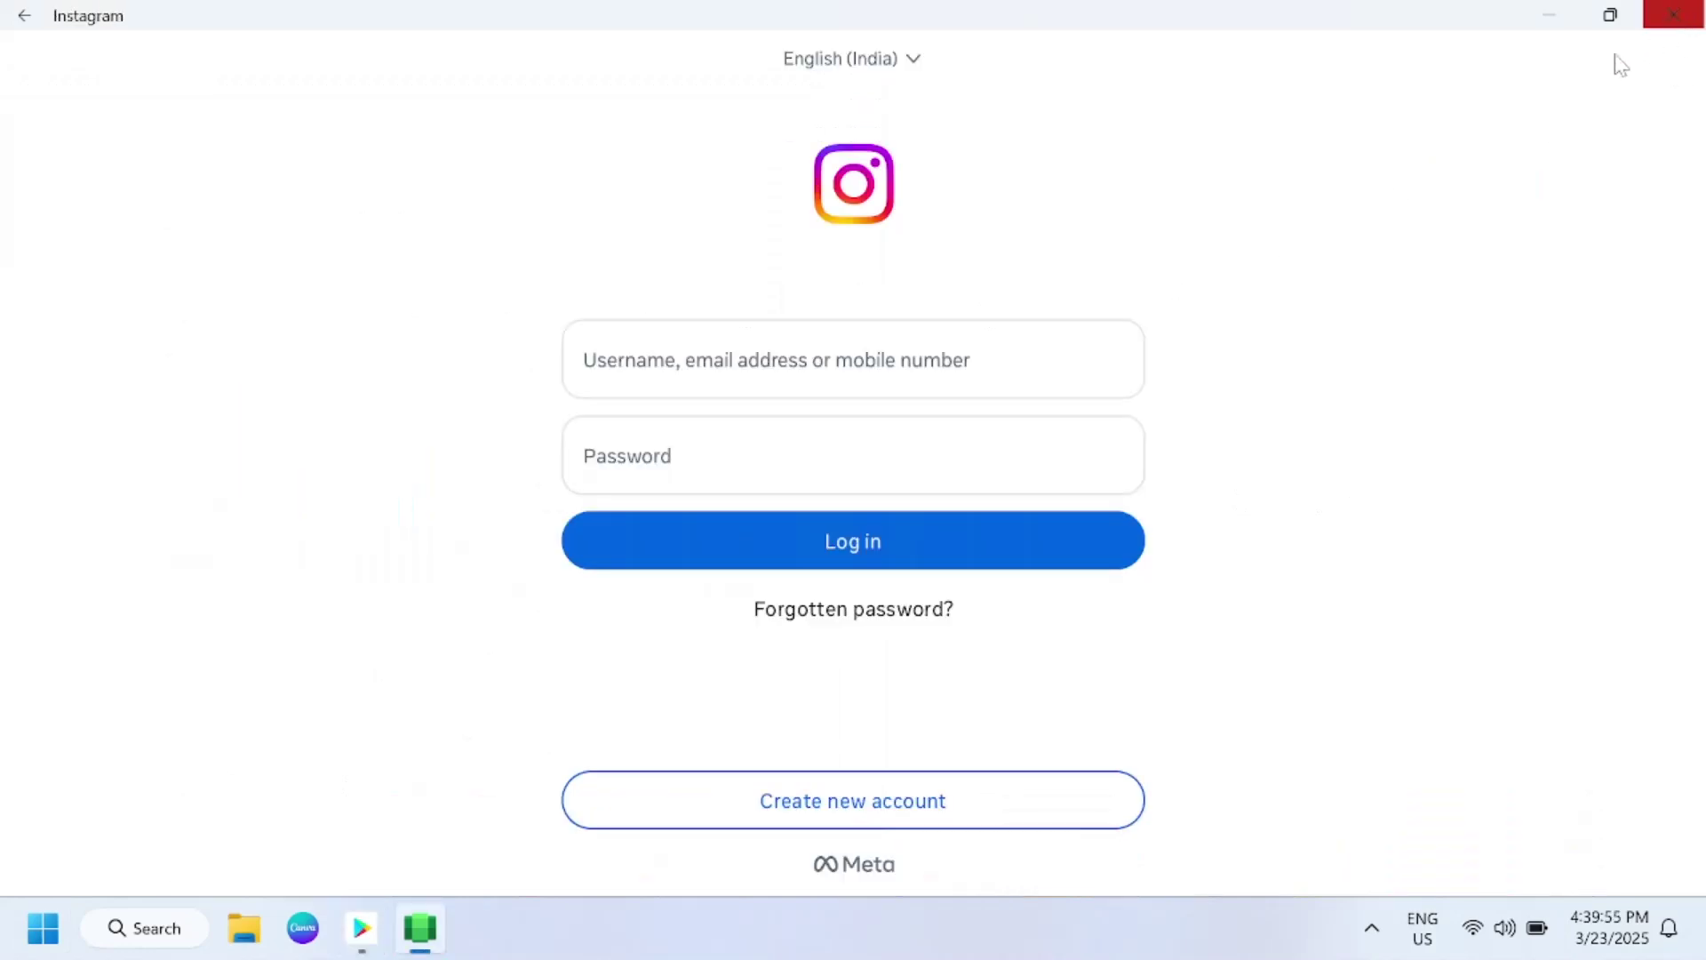
- Close the Instagram window from its title bar to reveal the bare desktop
click(1672, 15)
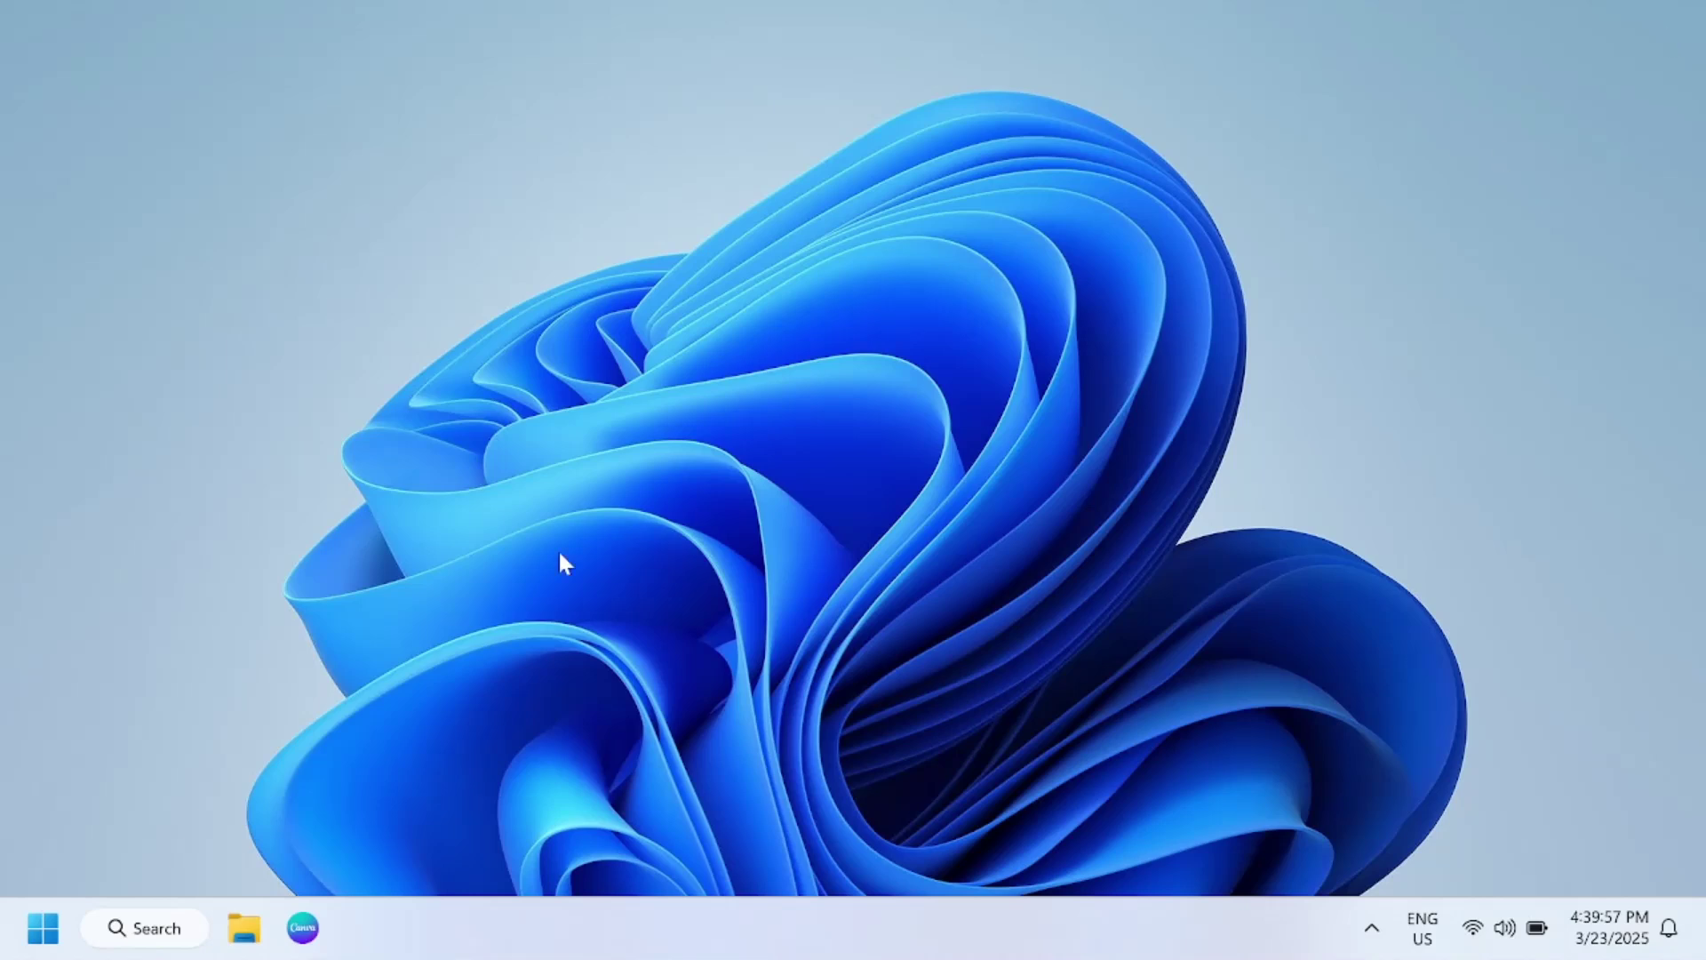